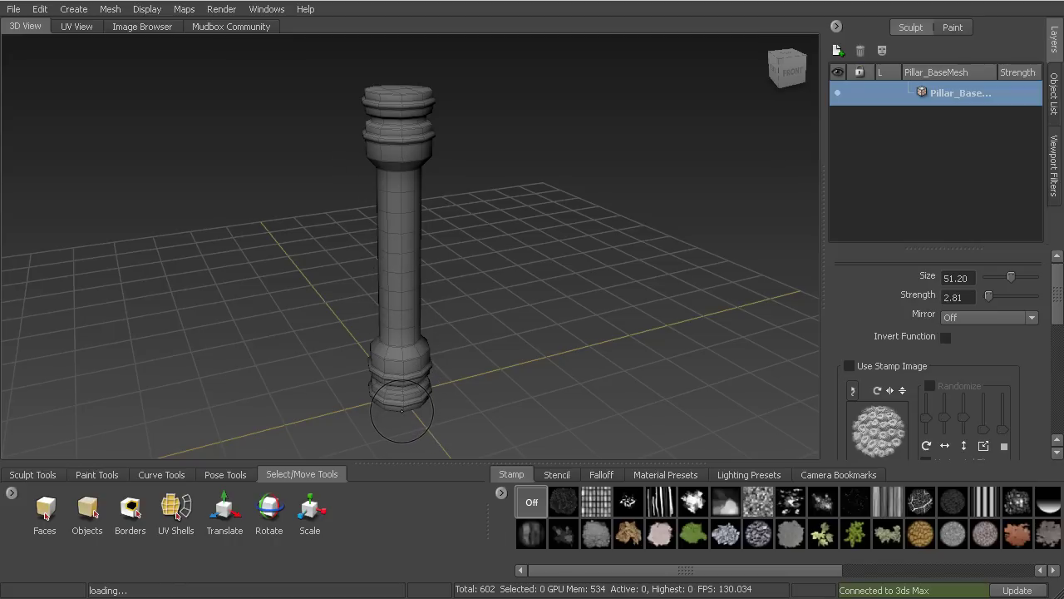
Subdivide the pillar base mesh by one level and toggle its wireframe off and back on.
key("shift+d")
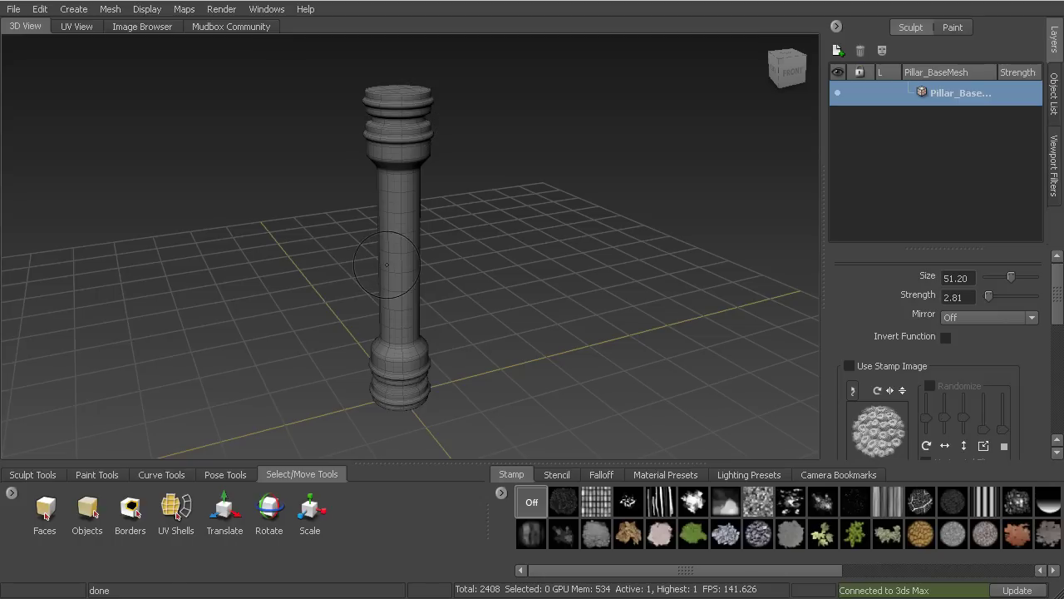
key("shift+w")
key("shift+w")
Deform the upper part of the pillar's shaft outward with the Grab brush at size 51.20.
mouse_move(454, 198)
left_mouse_down("alt")
mouse_move(456, 249)
mouse_move(453, 193)
left_mouse_up("alt")
right_click_drag(453, 193, 462, 255, "alt")
middle_click_drag(467, 163, 466, 202, "alt")
left_click_drag(467, 202, 494, 205, "alt")
left_click(36, 474)
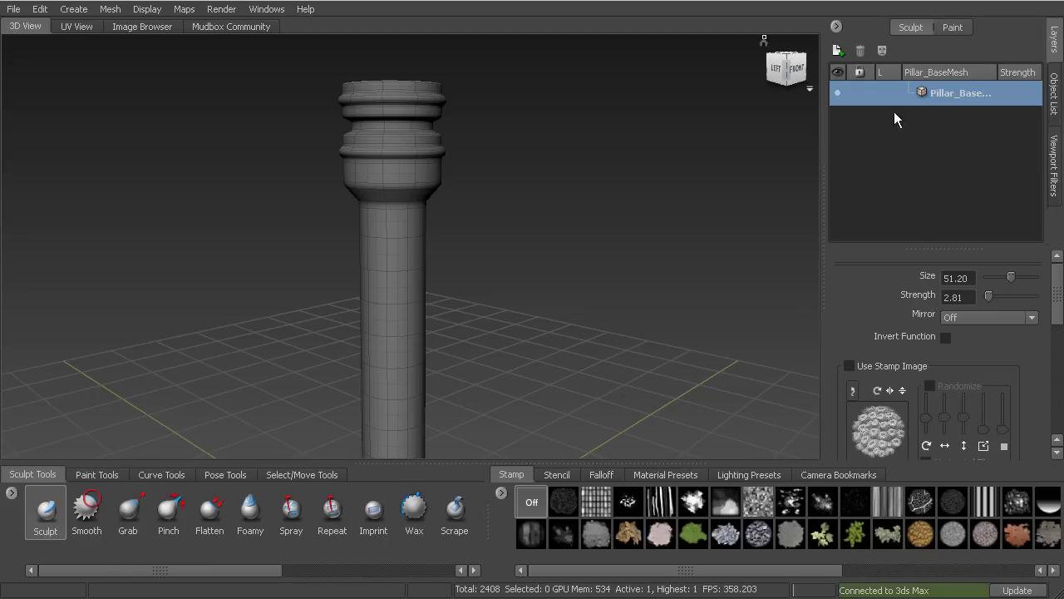
left_click(130, 516)
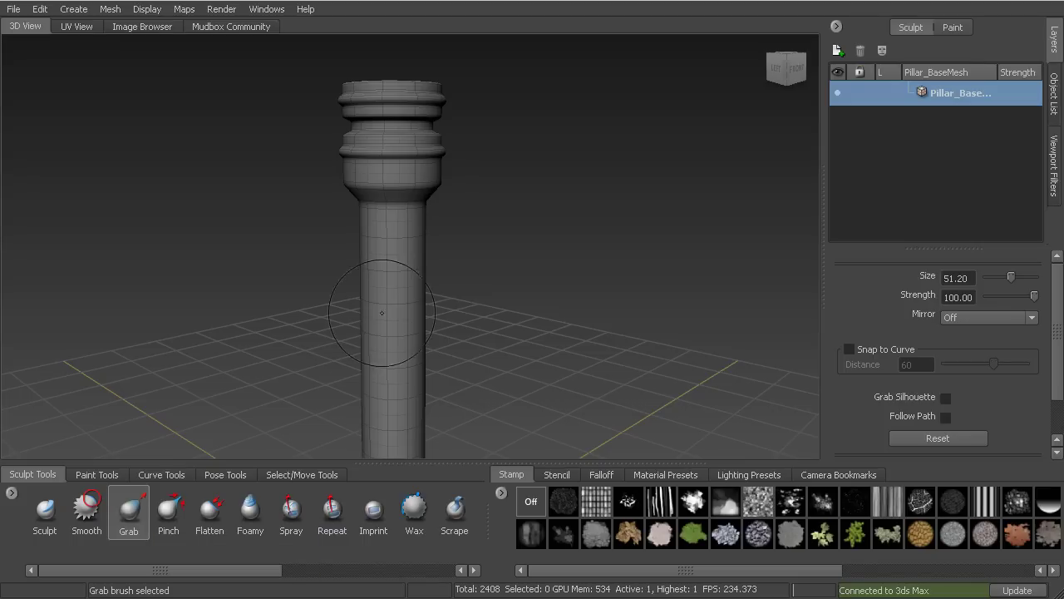
mouse_move(475, 278)
left_mouse_down("alt")
mouse_move(402, 273)
mouse_move(414, 275)
left_mouse_up("alt")
mouse_move(439, 323)
left_mouse_down("alt")
mouse_move(456, 307)
mouse_move(401, 360)
mouse_move(415, 332)
left_mouse_up("alt")
mouse_move(355, 379)
left_mouse_down()
mouse_move(495, 436)
mouse_move(468, 425)
left_mouse_up()
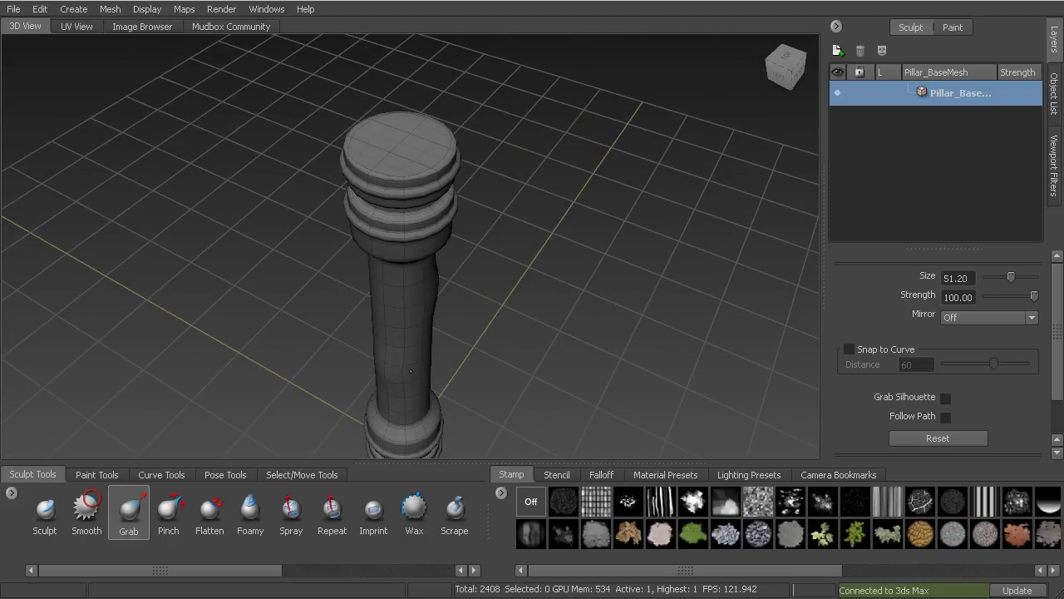
Resize the Grab brush to about 68.89 for shaping the pillar's shaft from the back.
mouse_move(485, 366)
left_mouse_down("alt")
mouse_move(581, 385)
mouse_move(537, 385)
mouse_move(522, 349)
mouse_move(557, 344)
mouse_move(471, 281)
left_mouse_up("alt")
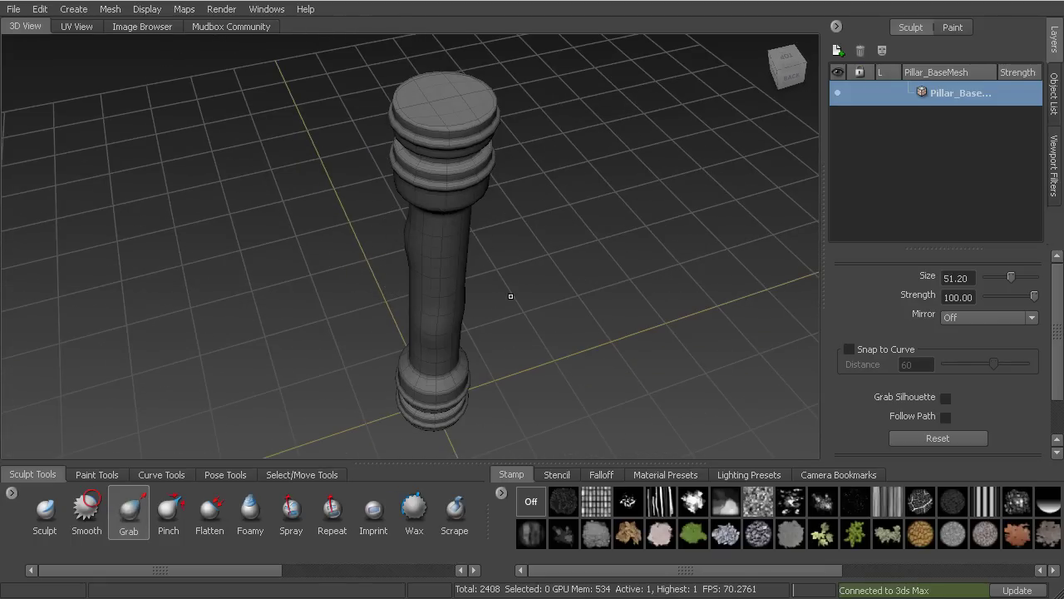
left_click_drag(505, 301, 487, 269)
mouse_move(432, 302)
left_mouse_down()
mouse_move(521, 302)
mouse_move(467, 302)
mouse_move(507, 301)
left_mouse_up()
key("m")
left_click_drag(583, 278, 572, 276)
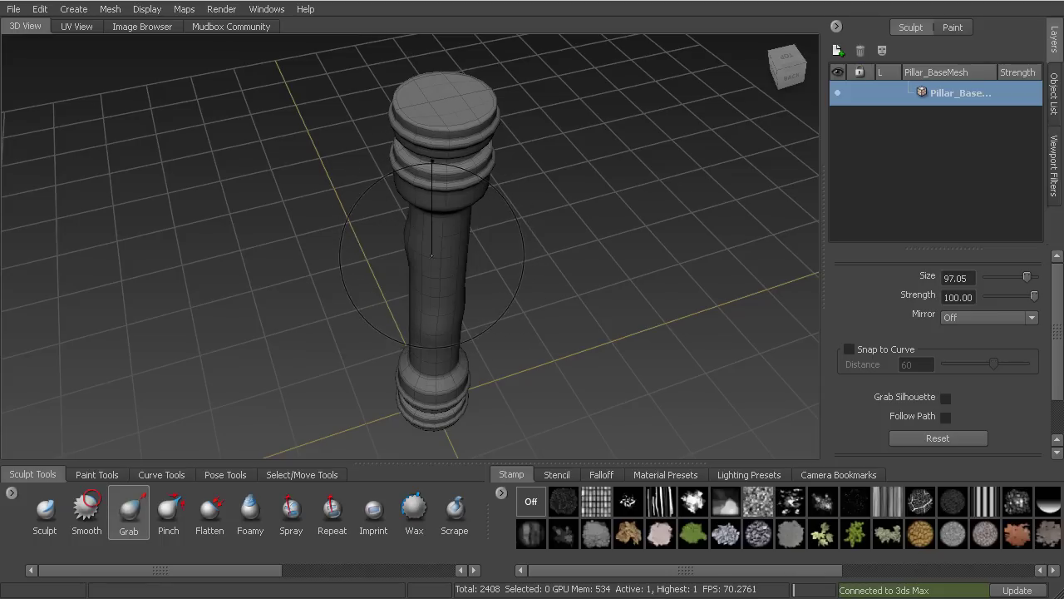
key("b")
mouse_move(435, 250)
left_mouse_down()
mouse_move(396, 250)
mouse_move(435, 249)
mouse_move(471, 268)
mouse_move(435, 268)
left_mouse_up()
key("b")
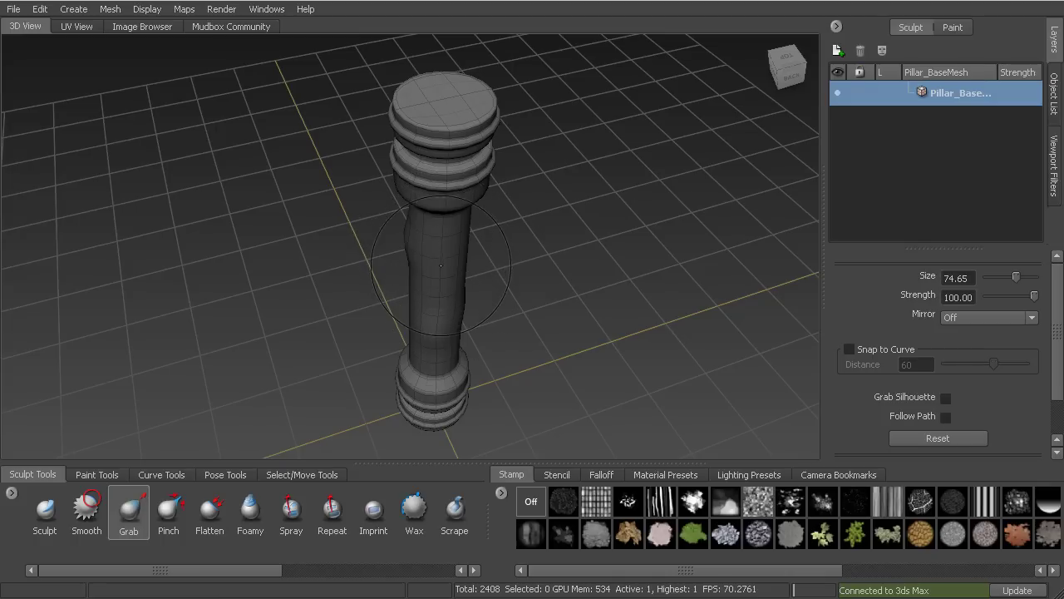
left_click_drag(430, 257, 434, 250)
Pull the opposite side of the pillar's shaft outward with the Grab brush and check the shape from around the front.
left_click_drag(478, 280, 510, 305, "alt")
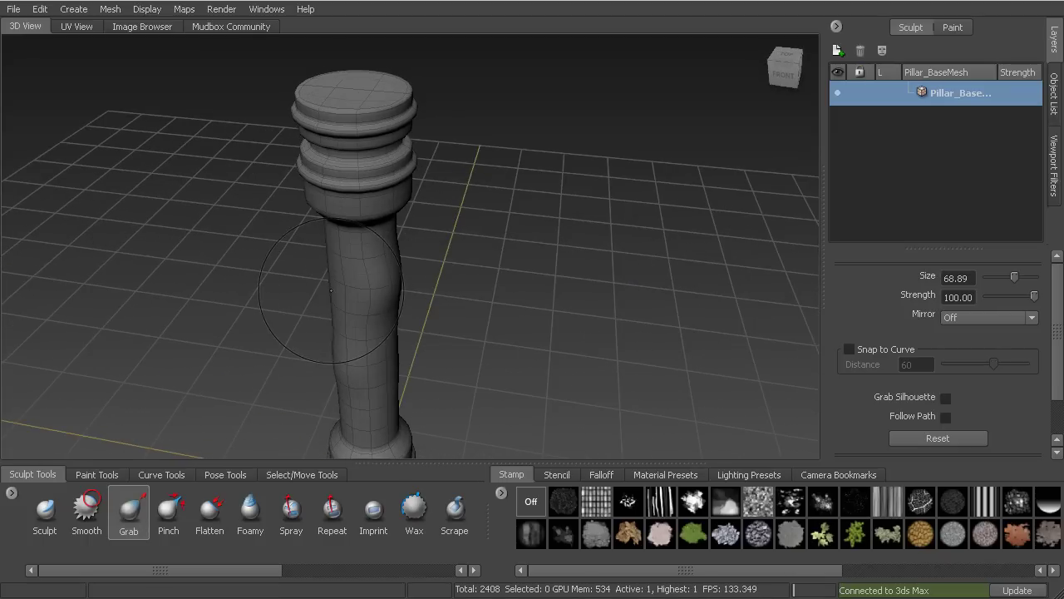
left_click_drag(330, 301, 321, 295)
mouse_move(465, 324)
left_mouse_down("alt")
mouse_move(478, 326)
mouse_move(475, 255)
mouse_move(430, 277)
left_mouse_up("alt")
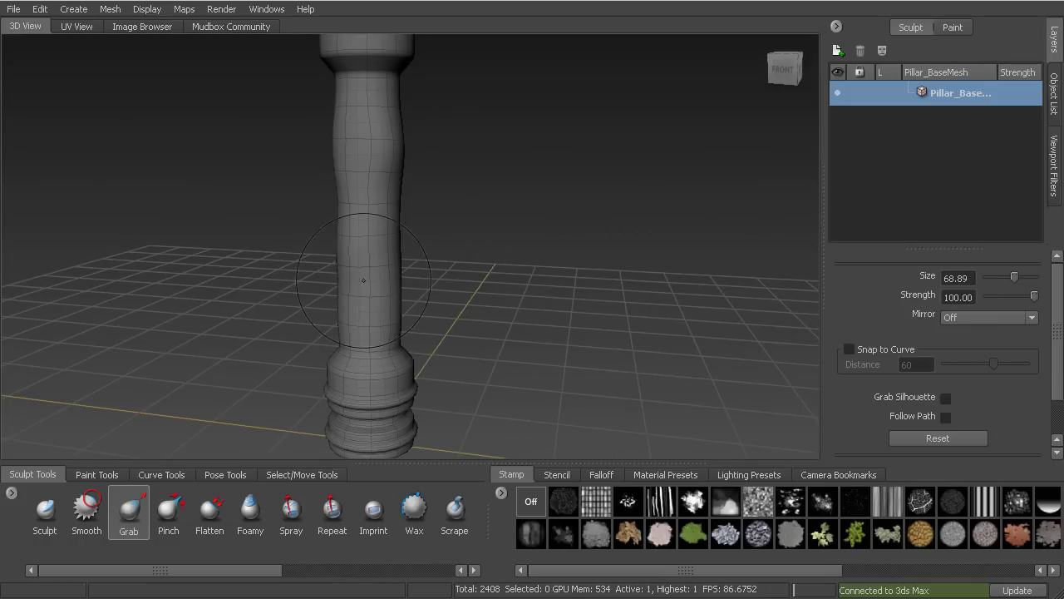
left_click_drag(390, 241, 435, 202, "alt")
mouse_move(539, 216)
left_mouse_down("alt")
mouse_move(421, 241)
mouse_move(531, 208)
mouse_move(433, 194)
mouse_move(431, 214)
mouse_move(523, 226)
mouse_move(368, 218)
mouse_move(430, 235)
mouse_move(445, 254)
left_mouse_up("alt")
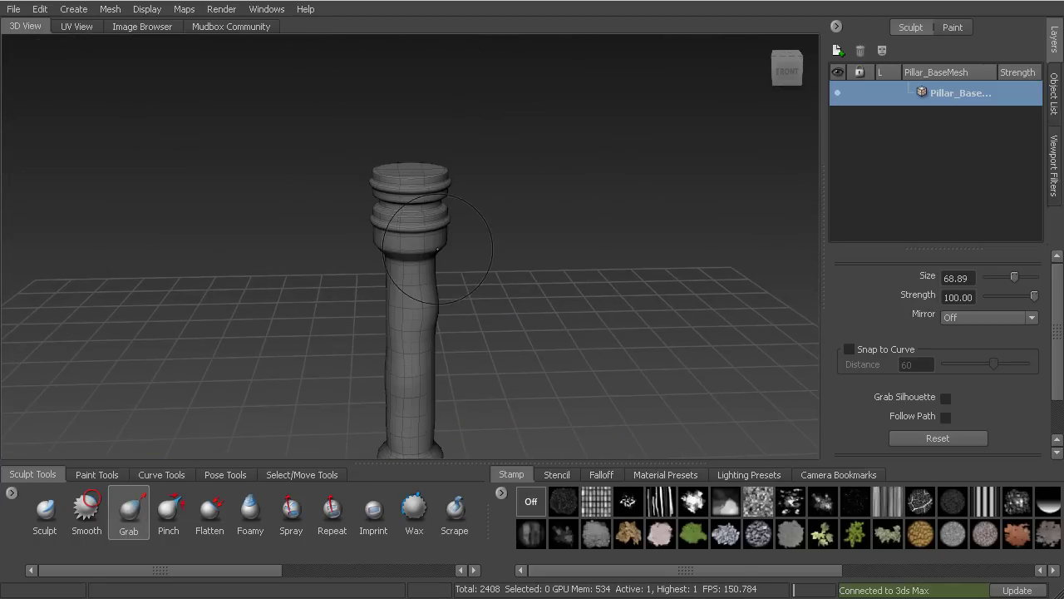
Reduce the brush size to 11.26 and switch to the Sculpt brush.
mouse_move(455, 295)
left_mouse_down("alt")
mouse_move(463, 267)
mouse_move(480, 286)
mouse_move(468, 263)
left_mouse_up("alt")
right_click_drag(468, 263, 411, 216, "alt")
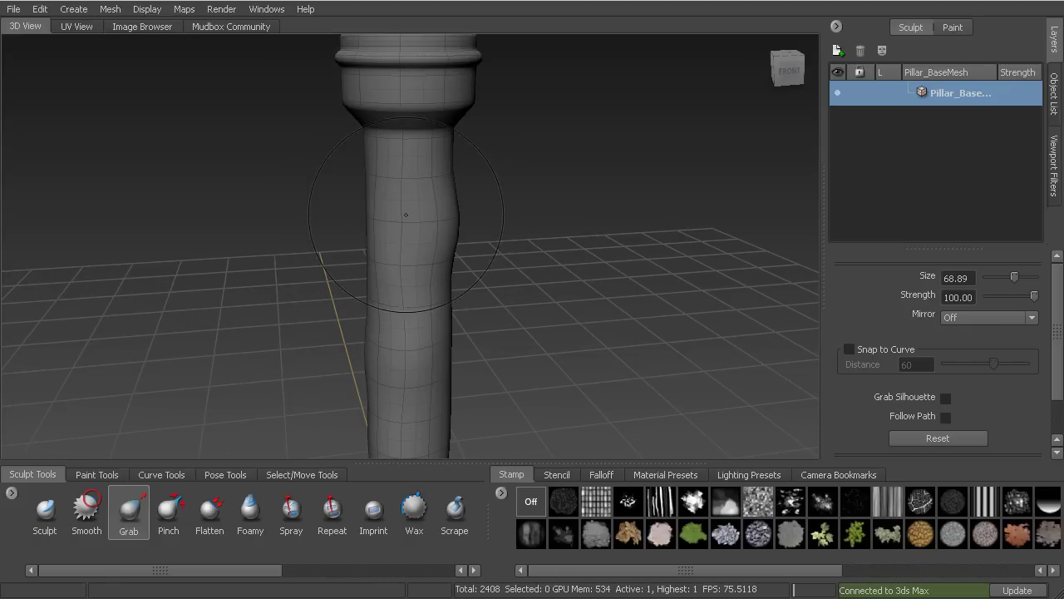
key("b")
left_click_drag(414, 218, 332, 218)
left_click(46, 509)
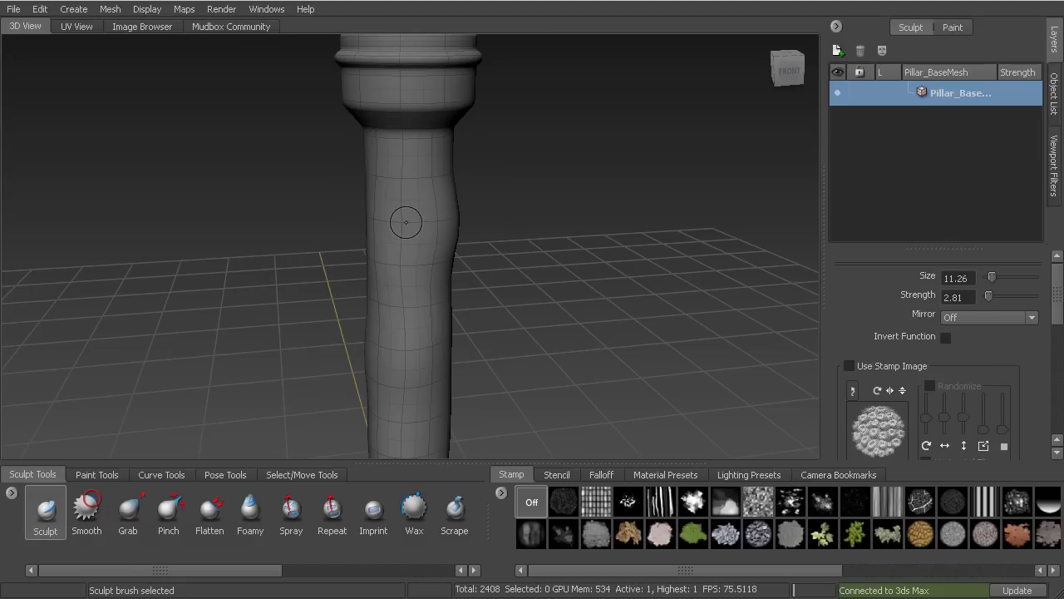
Apply the bw_tiledBrickWall.jpg stencil over the pillar's shaft.
left_click_drag(499, 203, 496, 218, "alt")
right_click_drag(496, 218, 420, 182, "alt")
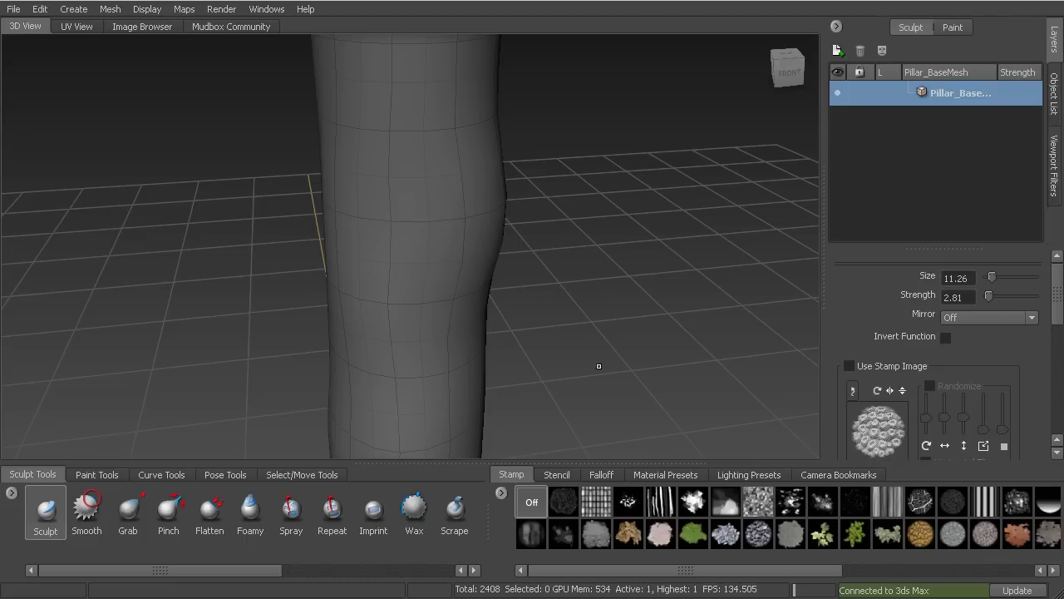
left_click(557, 475)
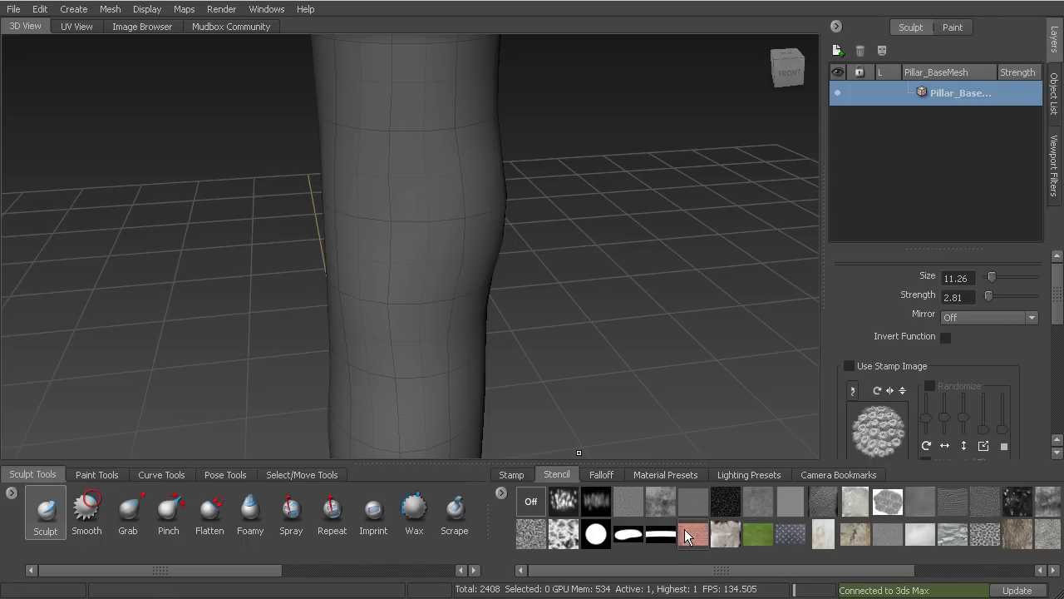
left_click_drag(672, 575, 865, 589)
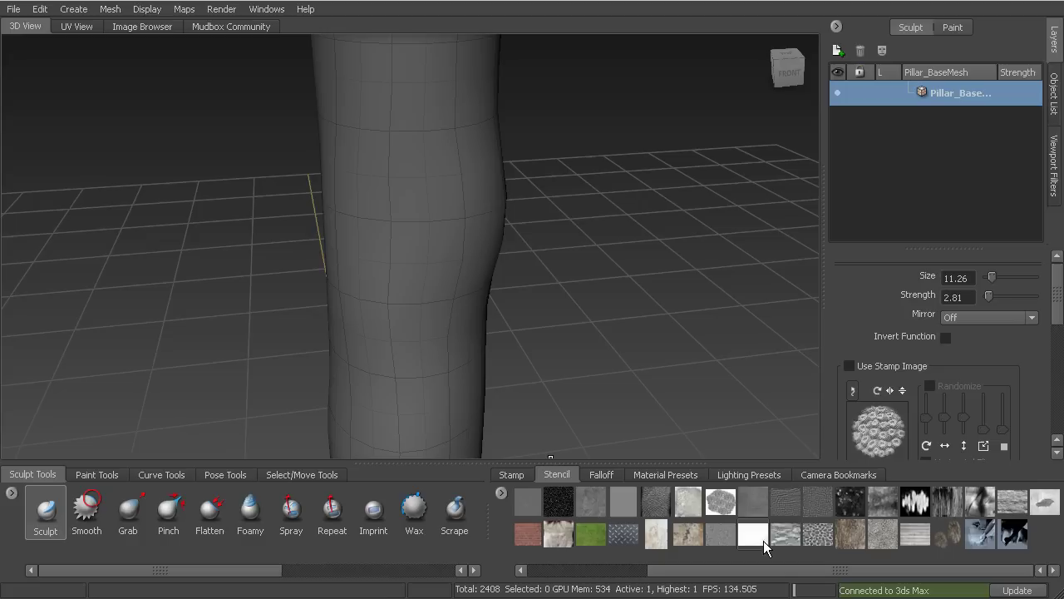
left_click(1013, 502)
right_click_drag(438, 298, 425, 233, "alt")
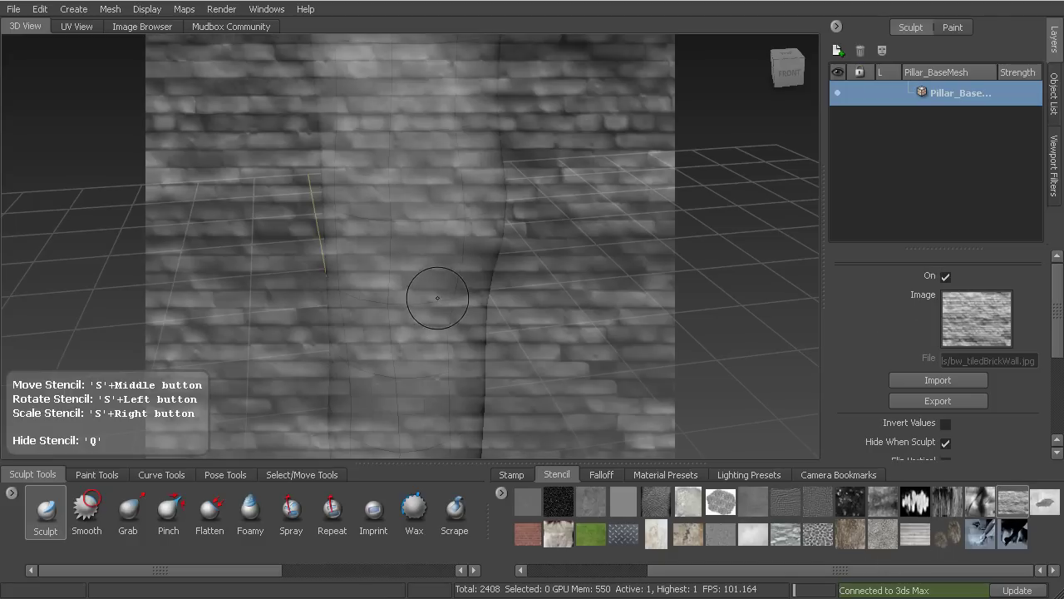
left_click_drag(424, 232, 432, 193, "alt")
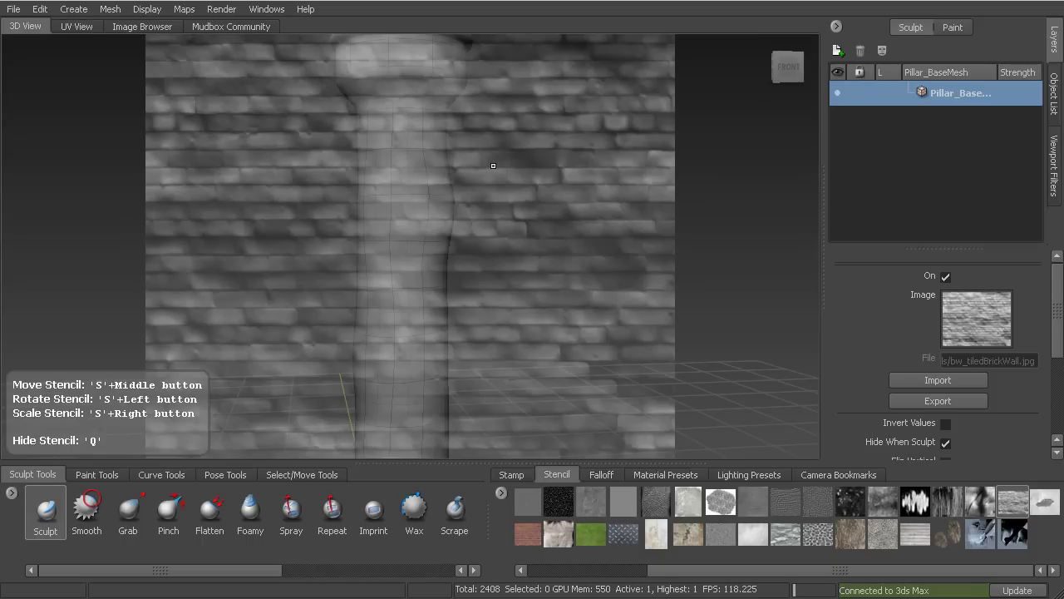
Frame the whole shaft and try the bw_pores.png stencil over it.
right_click_drag(461, 206, 511, 250, "ctrl")
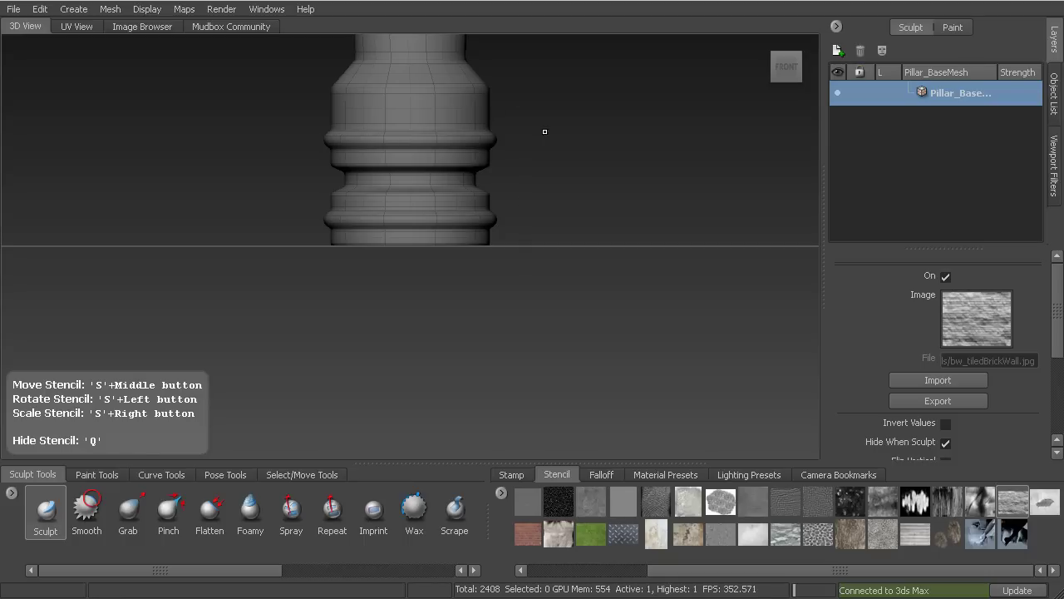
middle_click_drag(534, 113, 526, 378, "alt")
middle_click_drag(528, 71, 524, 227, "alt")
right_click_drag(524, 225, 520, 125, "alt")
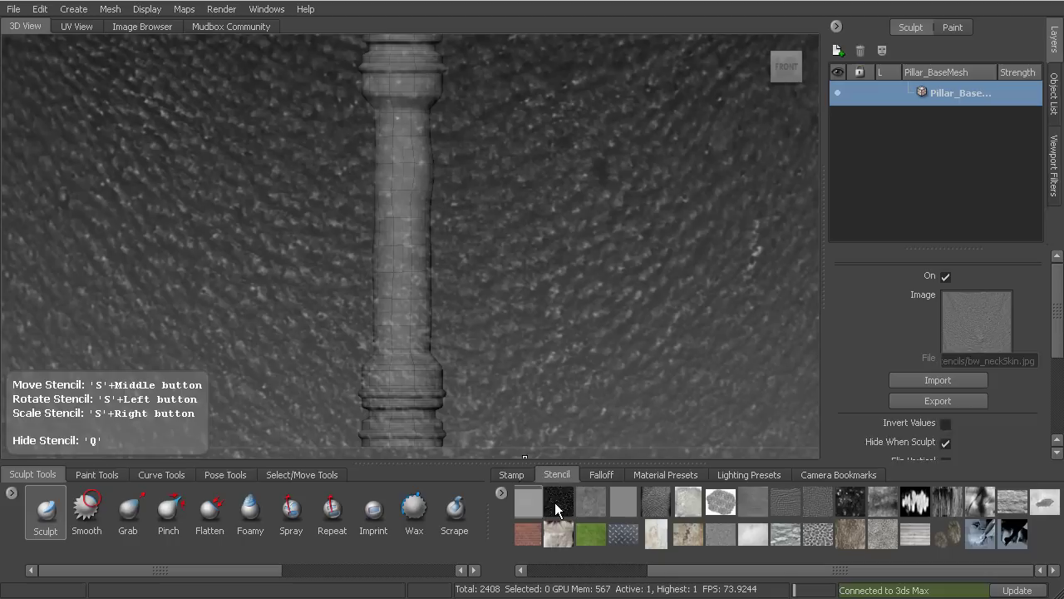
left_click(554, 503)
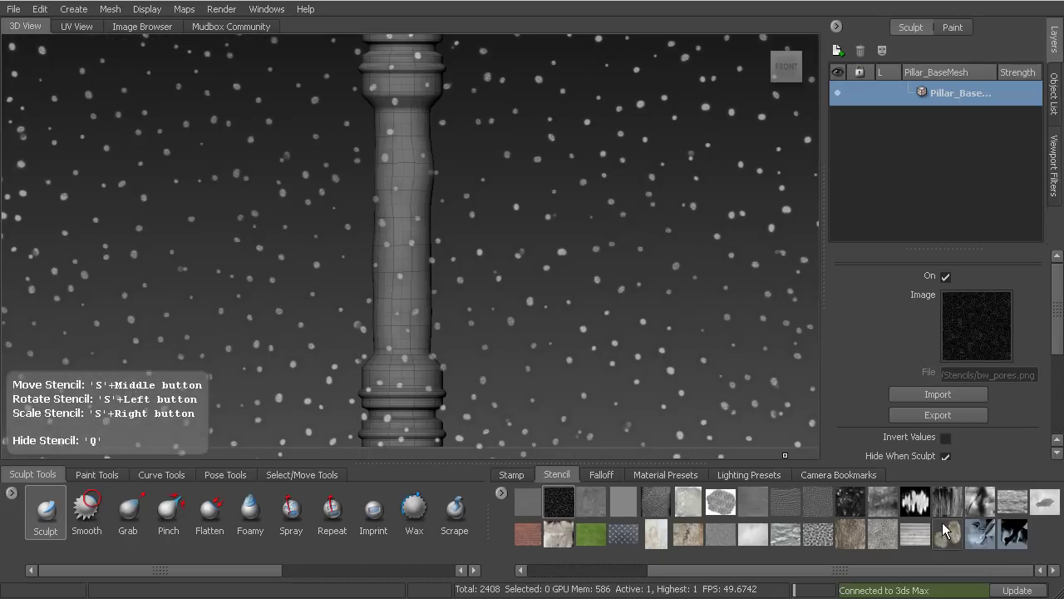
Switch back to the bw_tiledBrickWall.jpg stencil and scale it down to roughly the pillar's height.
left_click(1011, 502)
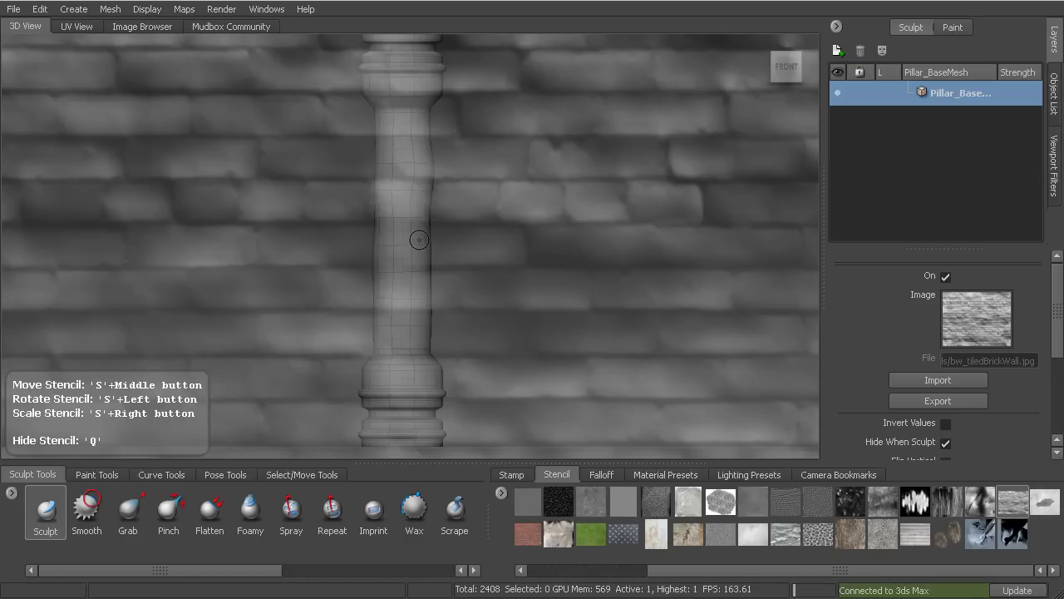
right_click_drag(418, 242, 401, 52)
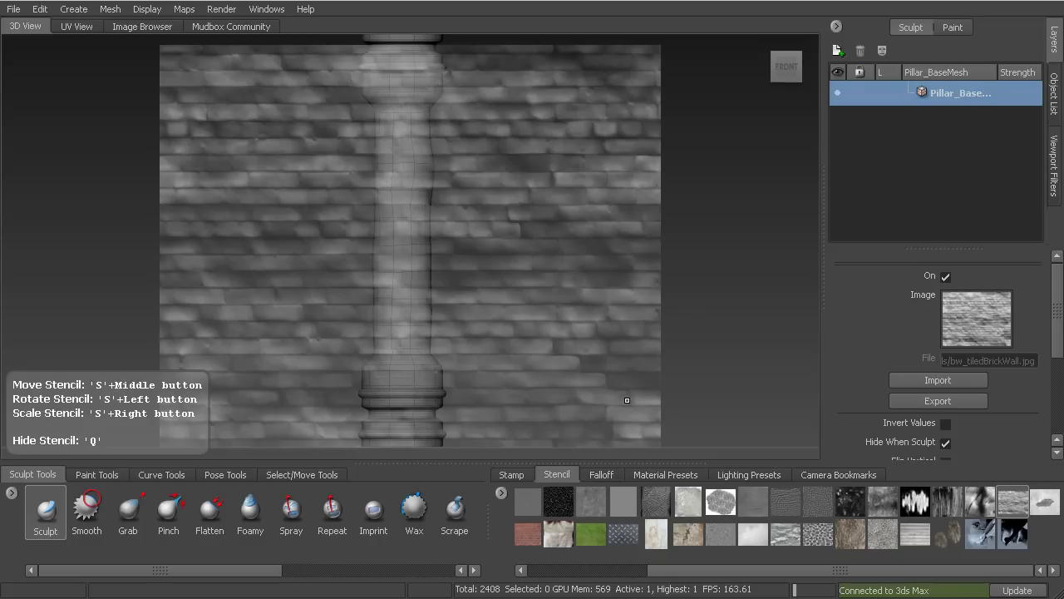
Set the Sculpt brush's mirror option to LocalY.
left_click(50, 516)
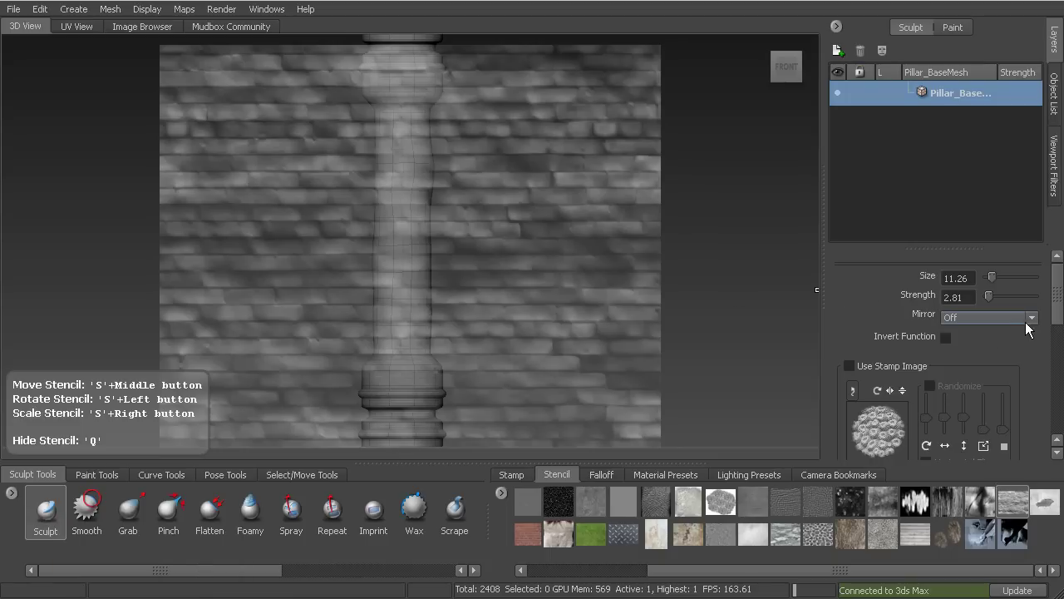
left_click(1031, 318)
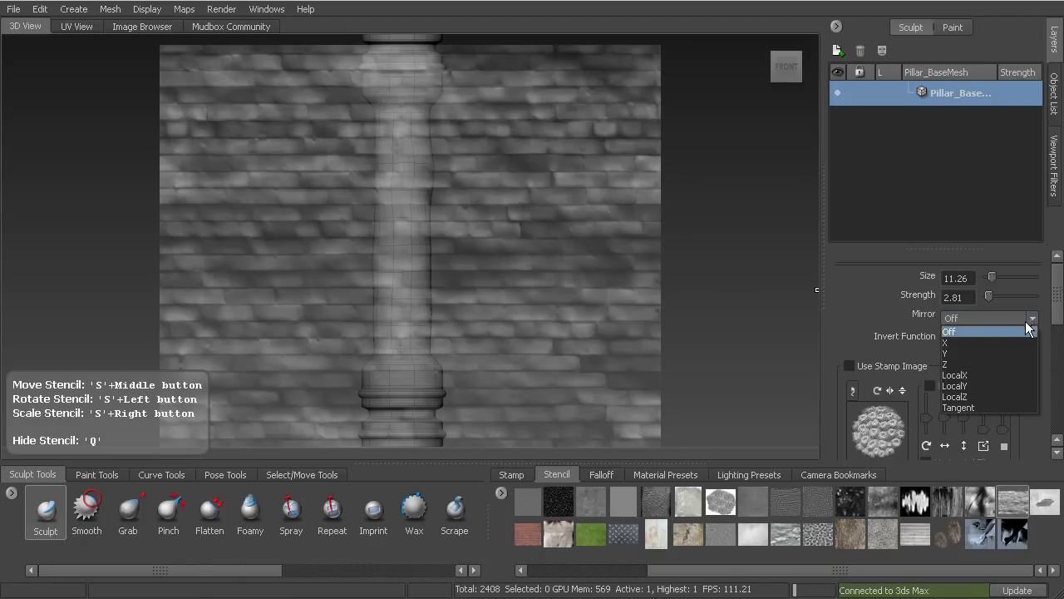
left_click(961, 387)
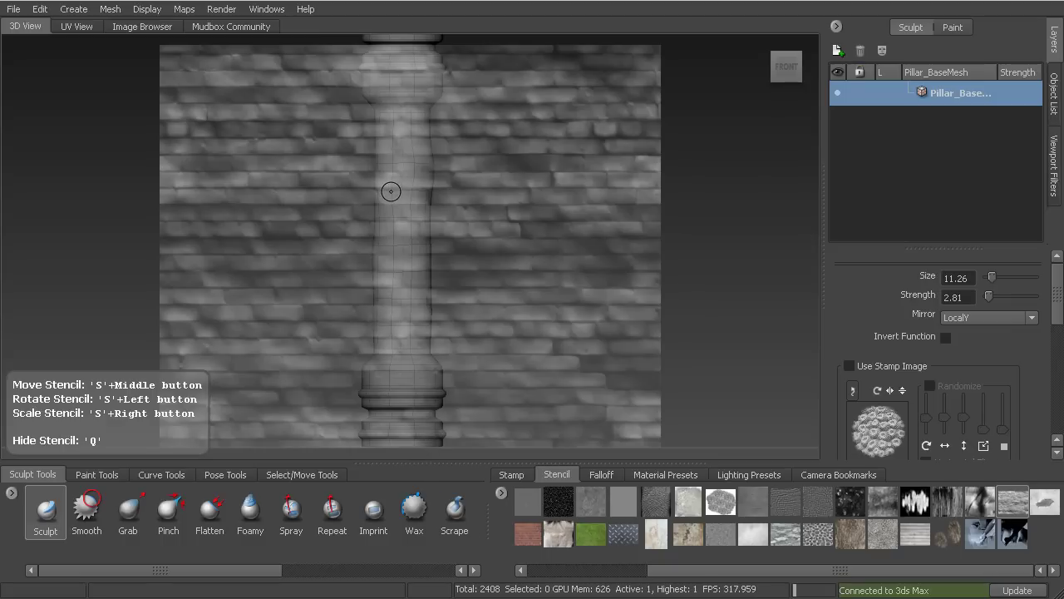
Test a sculpt stroke through the brick stencil and raise the brush size to 55.87 and strength to 73.55.
mouse_move(390, 196)
left_mouse_down()
mouse_move(384, 203)
mouse_move(464, 211)
mouse_move(404, 209)
left_mouse_up()
key("q")
key("q")
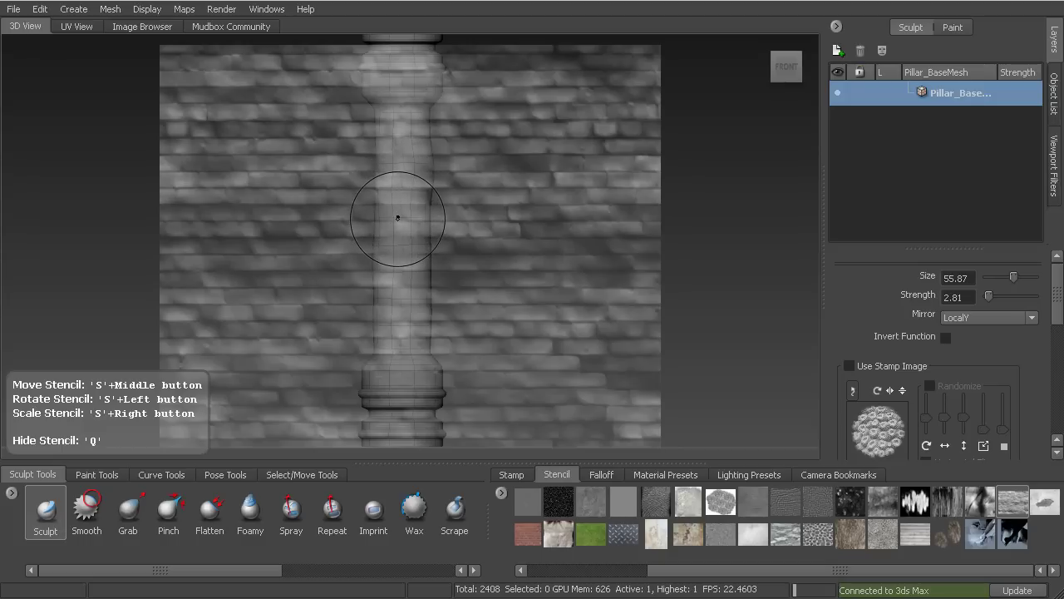
left_click_drag(397, 214, 398, 157)
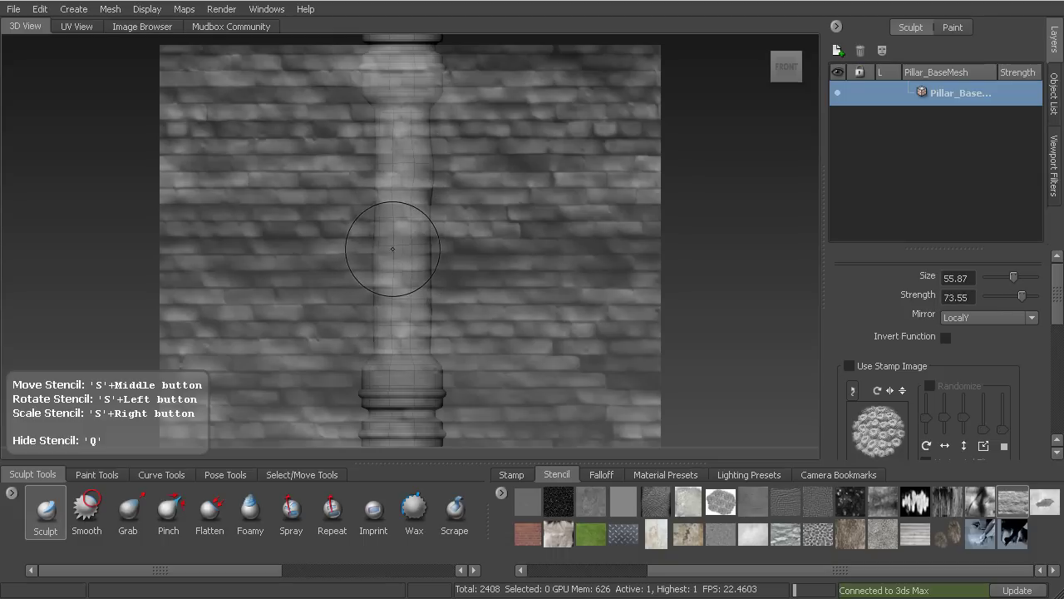
Sculpt down the middle of the shaft through the brick stencil and hide the stencil to check the surface.
key("q")
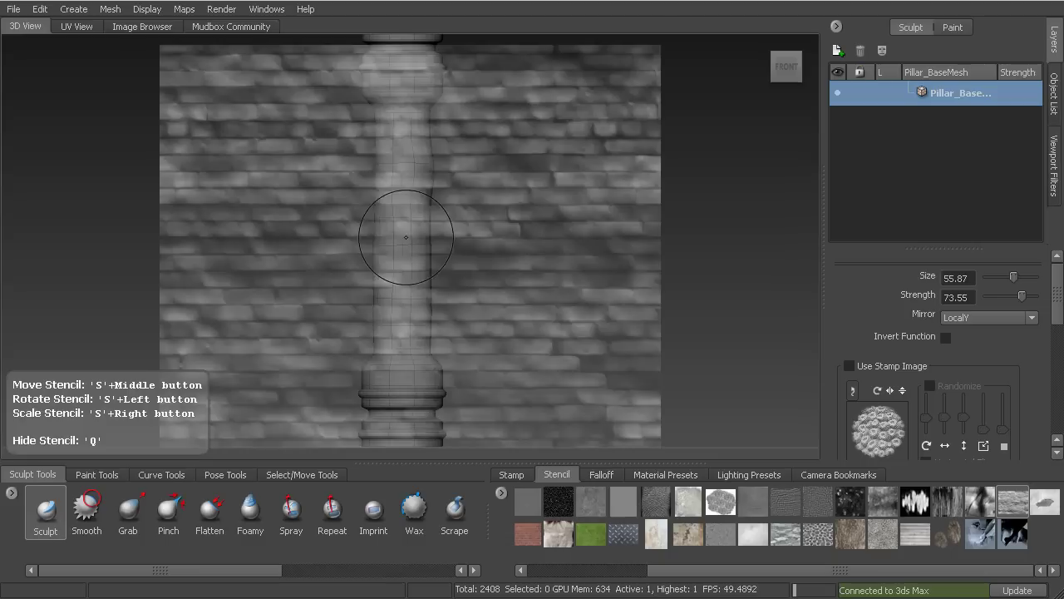
mouse_move(415, 248)
left_mouse_down()
mouse_move(388, 274)
mouse_move(412, 293)
left_mouse_up()
key("q")
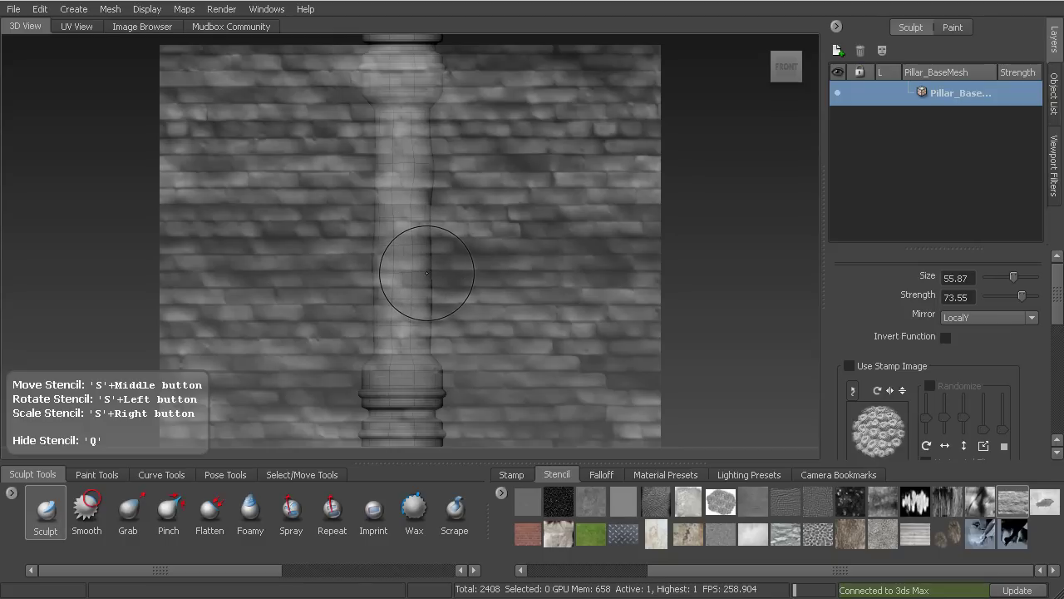
key("q")
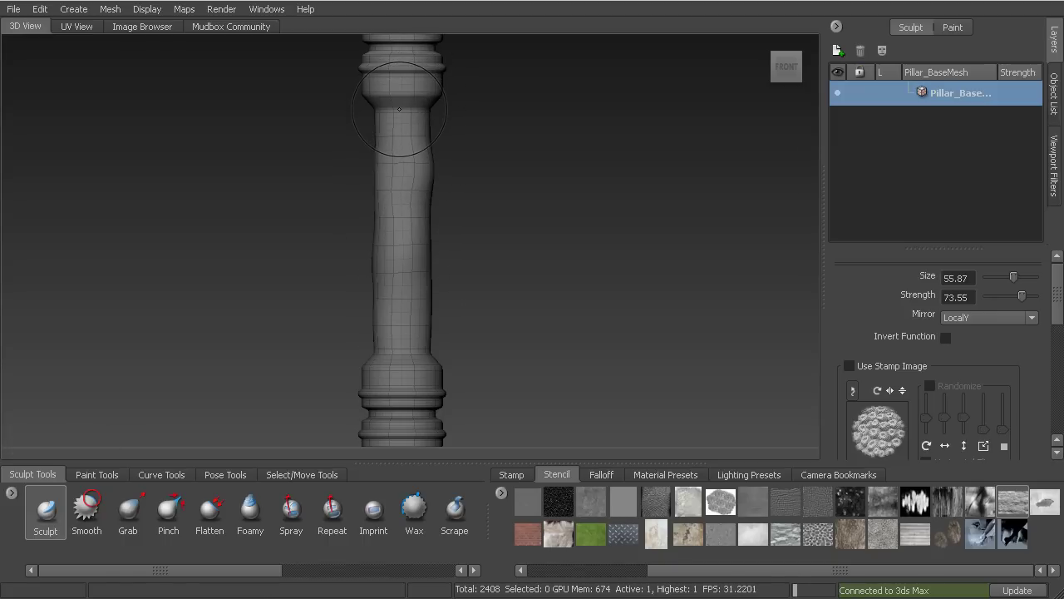
Subdivide the pillar mesh repeatedly up to level 5.
key("shift+d")
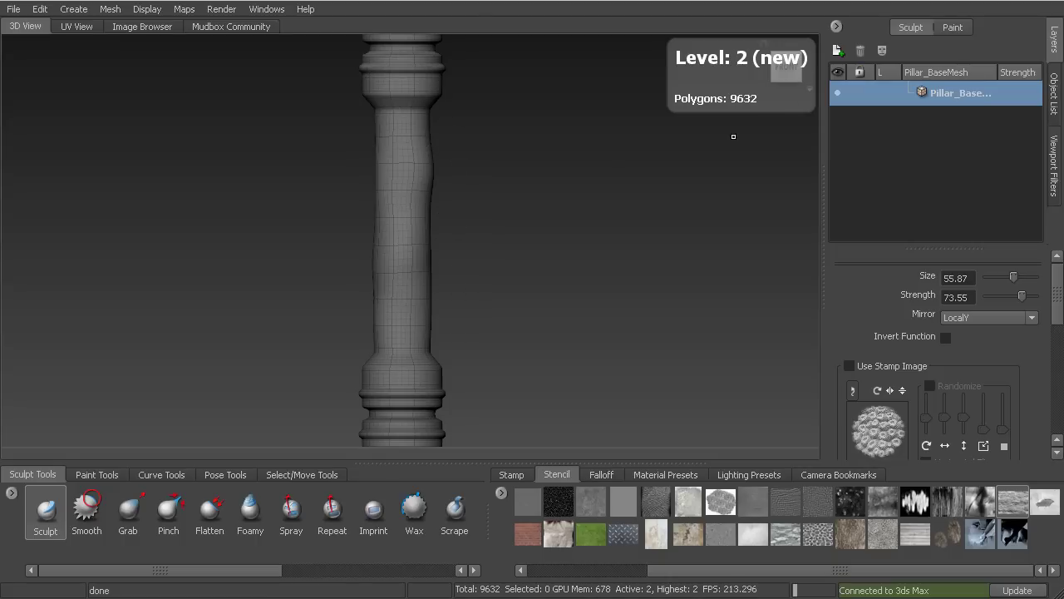
key("shift+d")
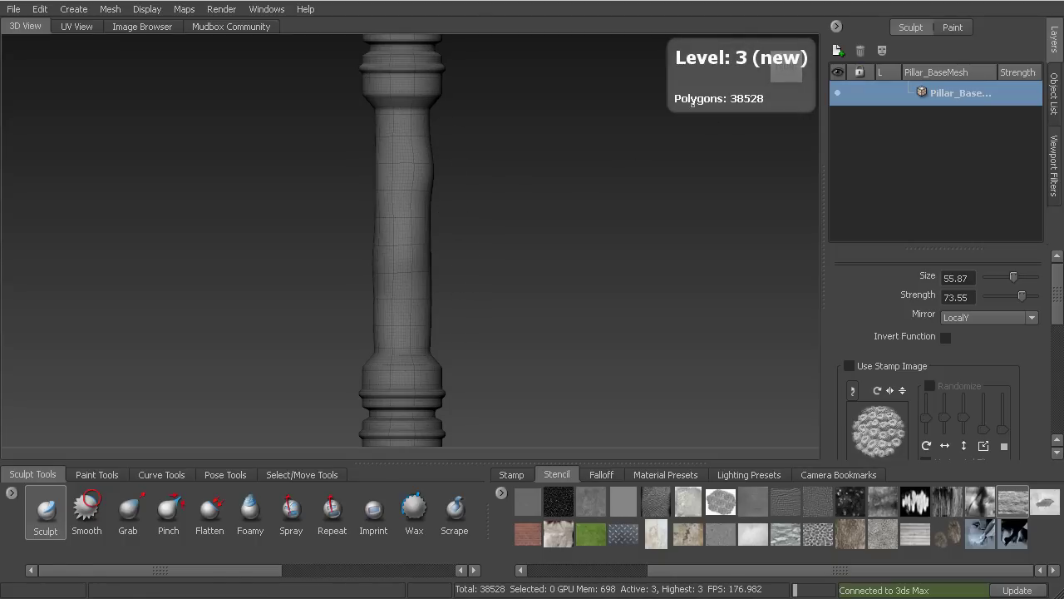
key("shift+d")
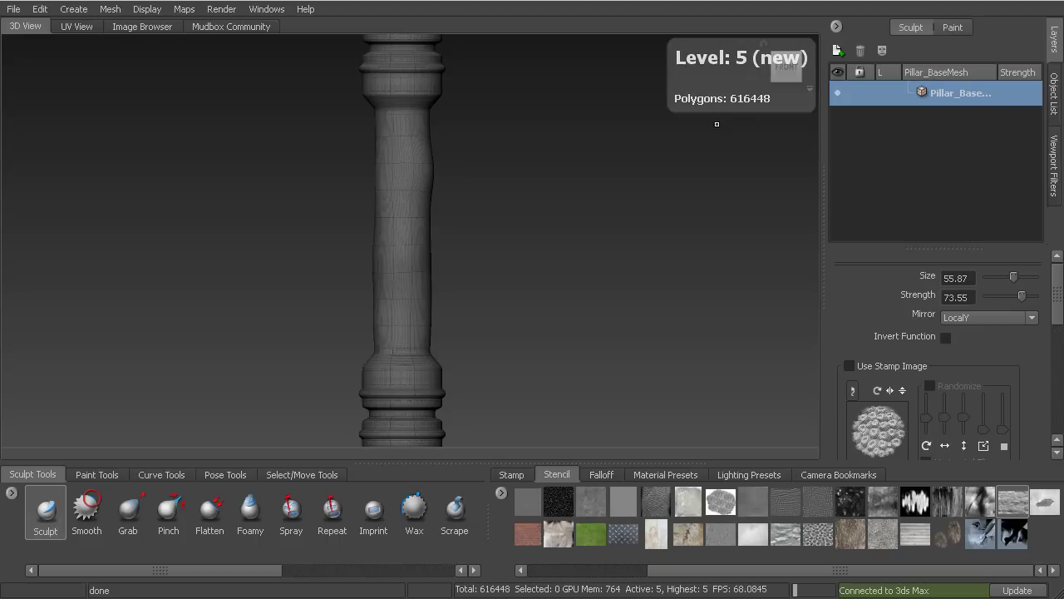
Turn off the wireframe and add a new sculpt layer above the pillar base mesh.
key("shift+w")
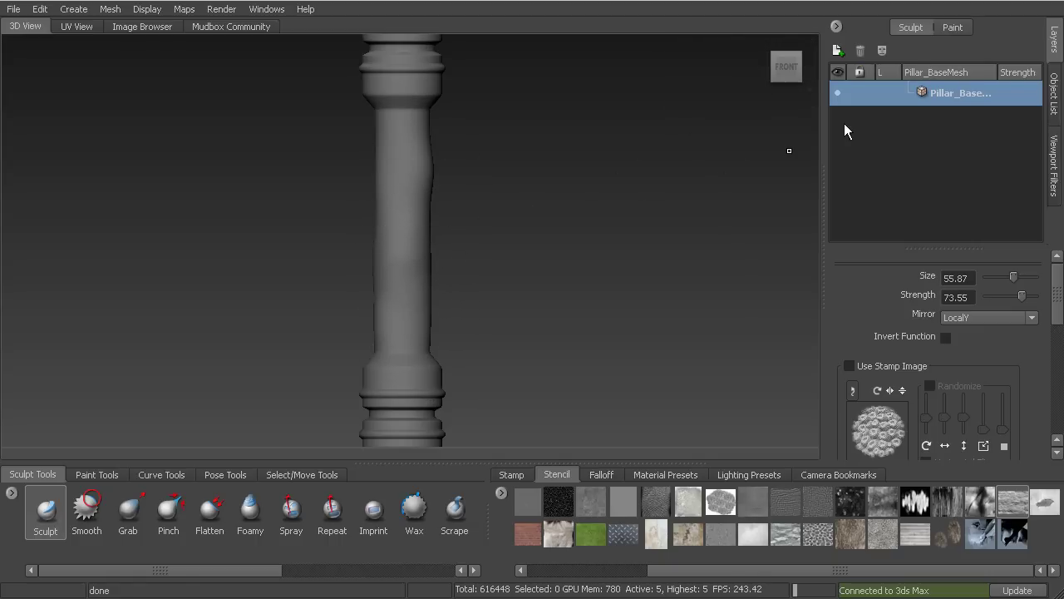
left_click(837, 50)
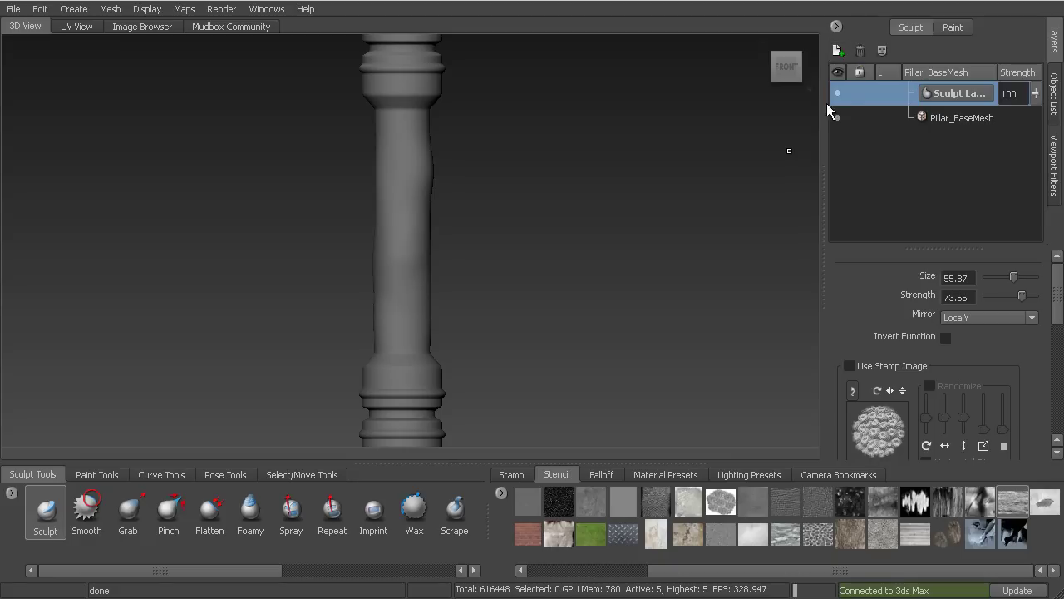
Rename the new sculpt layer as Brick.
double_click(960, 92)
type("BBrick")
key("Return")
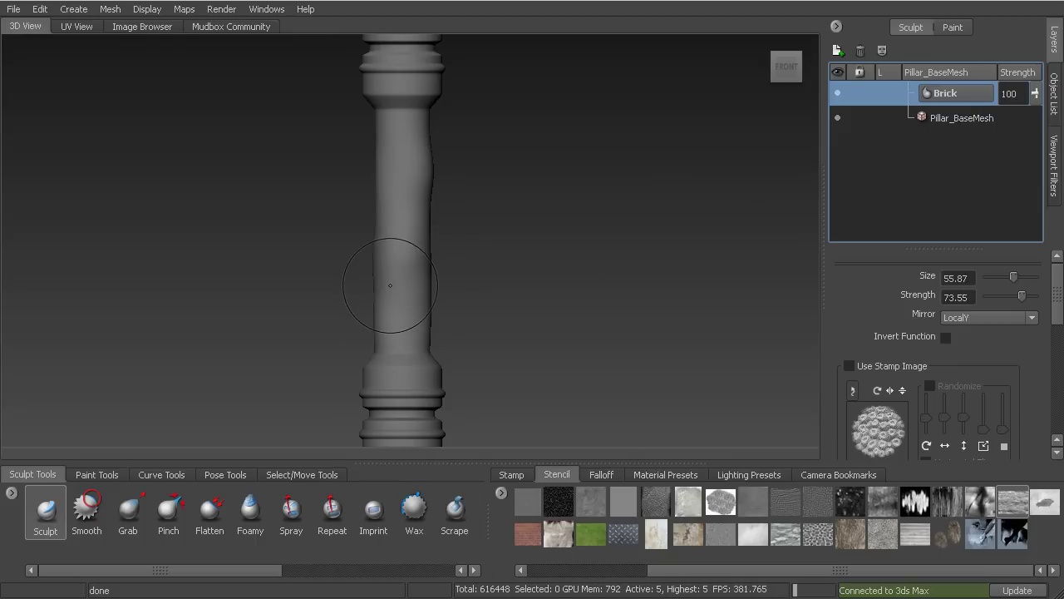
Sculpt brick detail down the front of the shaft through the brick stencil, hiding and showing the stencil to check the surface.
key("q")
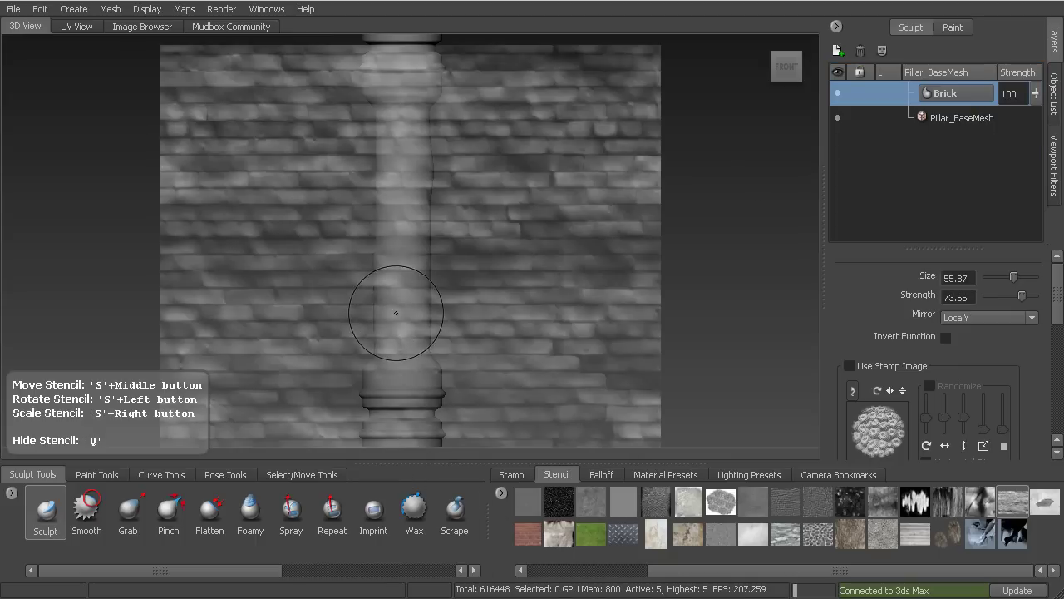
key("q")
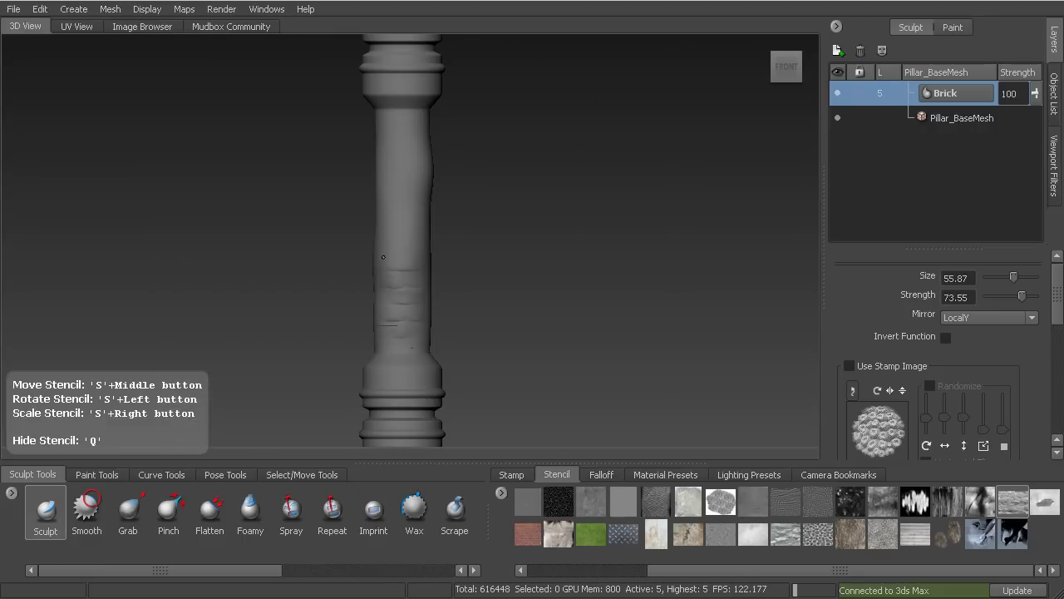
key("q")
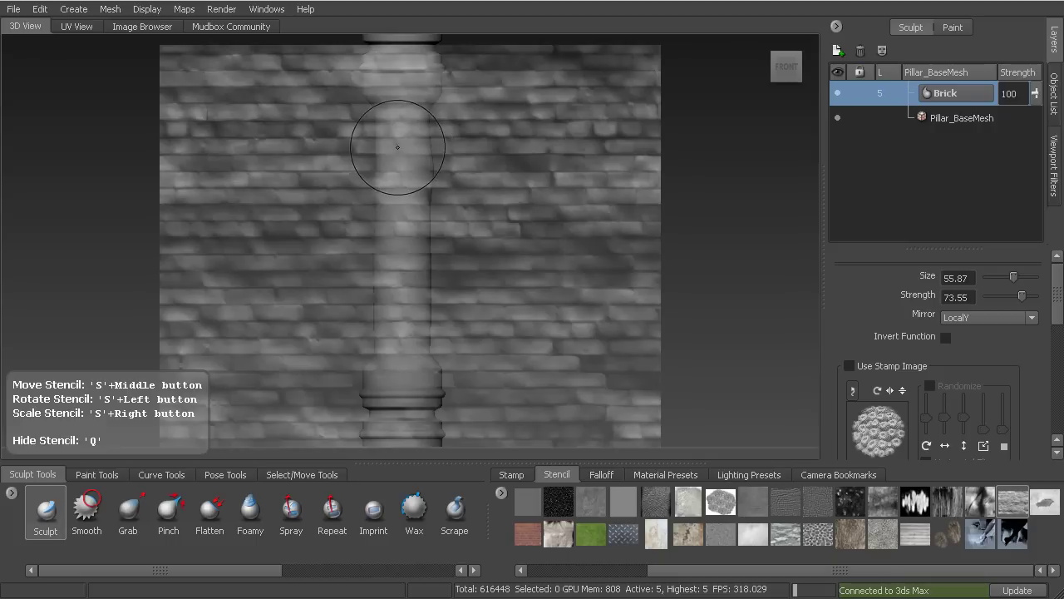
key("q")
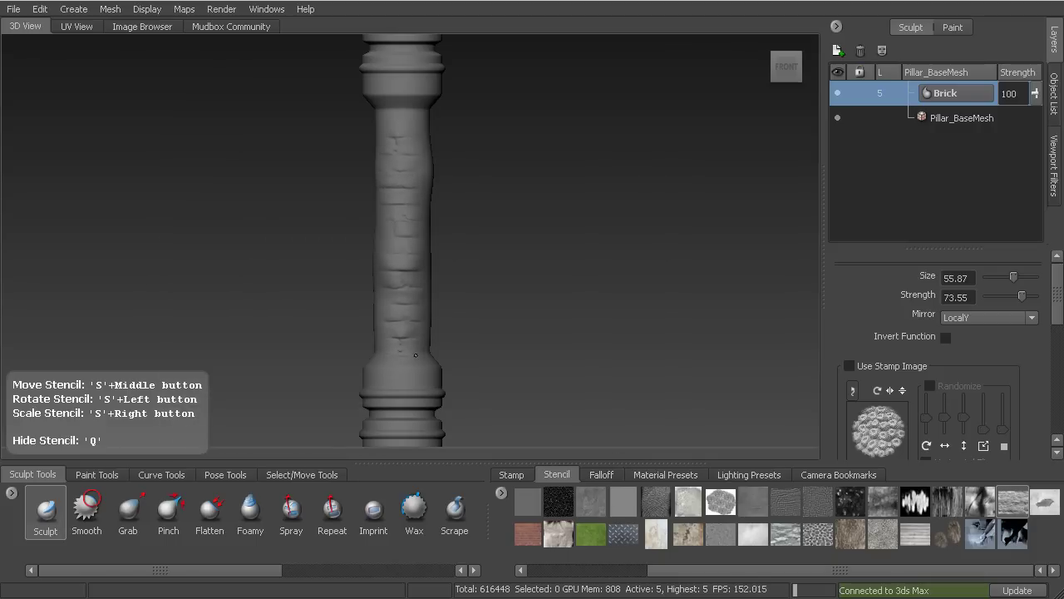
key("q")
key("q")
key("q")
key("q")
key("q")
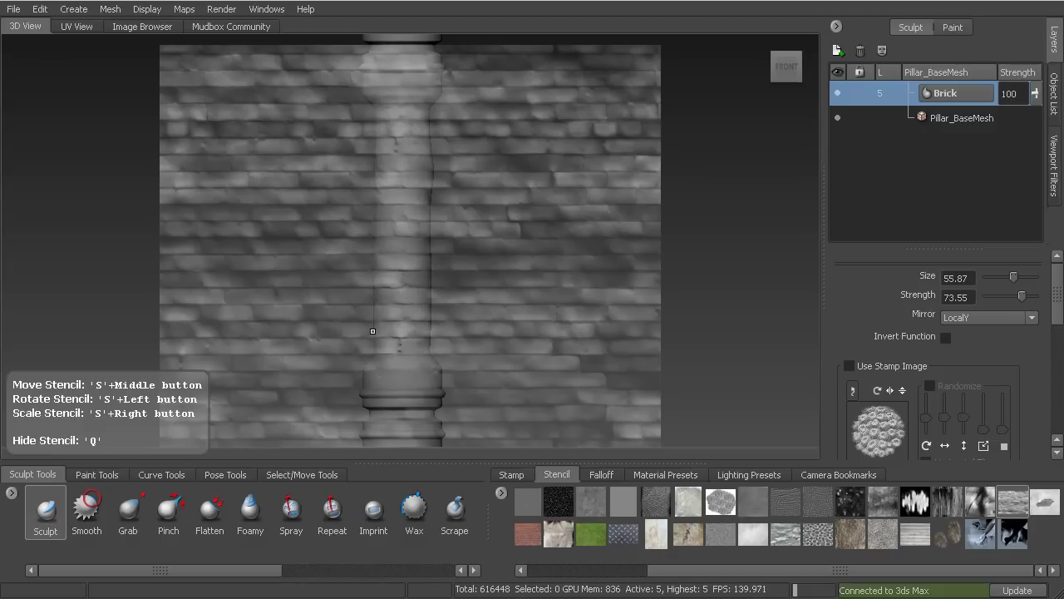
Switch to the Perspective view and turn the pillar so the smooth strip on its right side faces the camera.
right_click(427, 196)
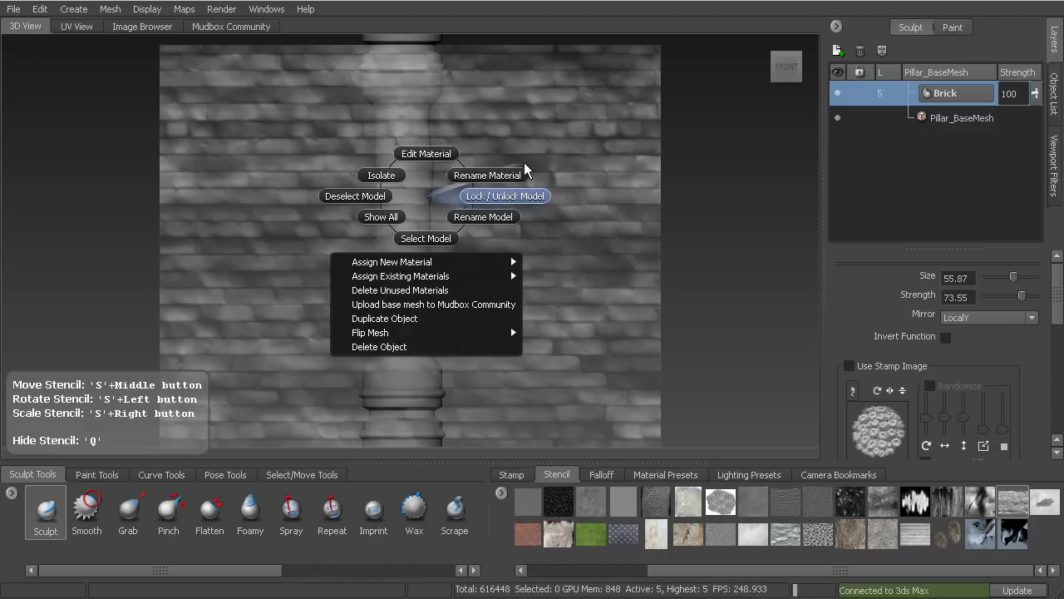
left_click(581, 138)
right_click(627, 131)
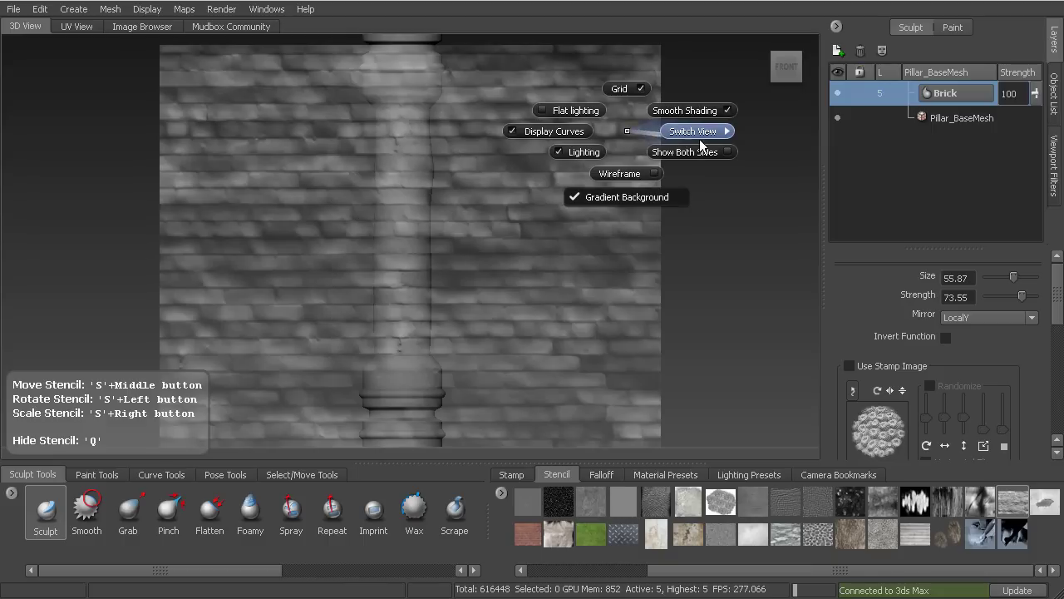
mouse_move(707, 132)
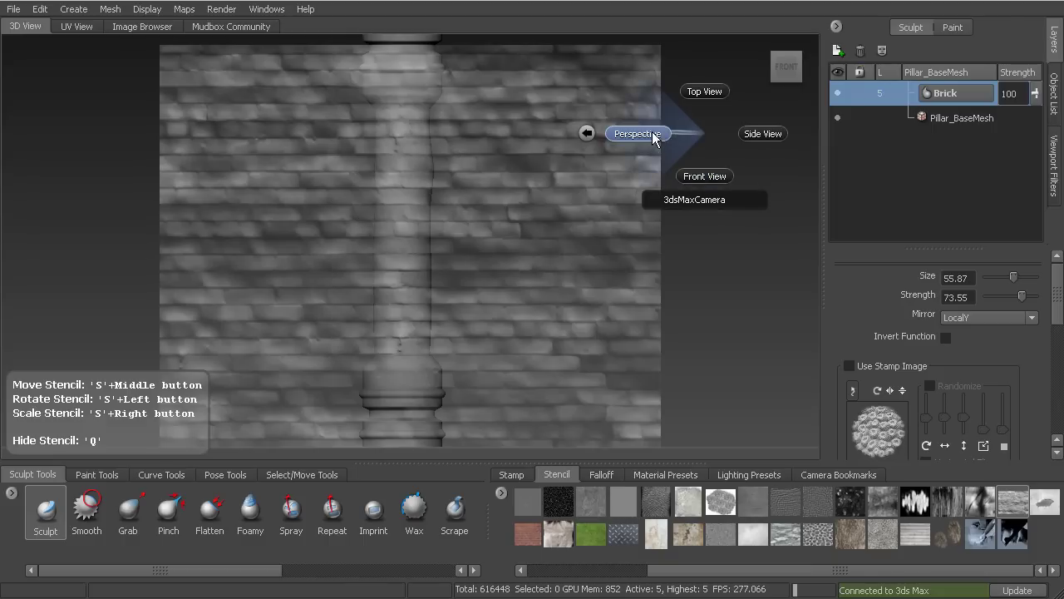
left_click(640, 136)
left_click_drag(484, 172, 580, 169, "alt")
right_click_drag(491, 173, 451, 146, "alt")
mouse_move(451, 147)
left_mouse_down("alt")
mouse_move(516, 230)
mouse_move(521, 219)
mouse_move(678, 226)
mouse_move(537, 235)
mouse_move(601, 228)
mouse_move(570, 233)
mouse_move(628, 251)
mouse_move(561, 246)
mouse_move(540, 259)
mouse_move(487, 243)
mouse_move(442, 248)
mouse_move(370, 292)
mouse_move(418, 306)
left_mouse_up("alt")
right_click_drag(461, 253, 578, 244)
middle_click_drag(535, 271, 546, 332, "alt")
right_click_drag(547, 333, 540, 174, "alt")
middle_click_drag(541, 175, 542, 249, "alt")
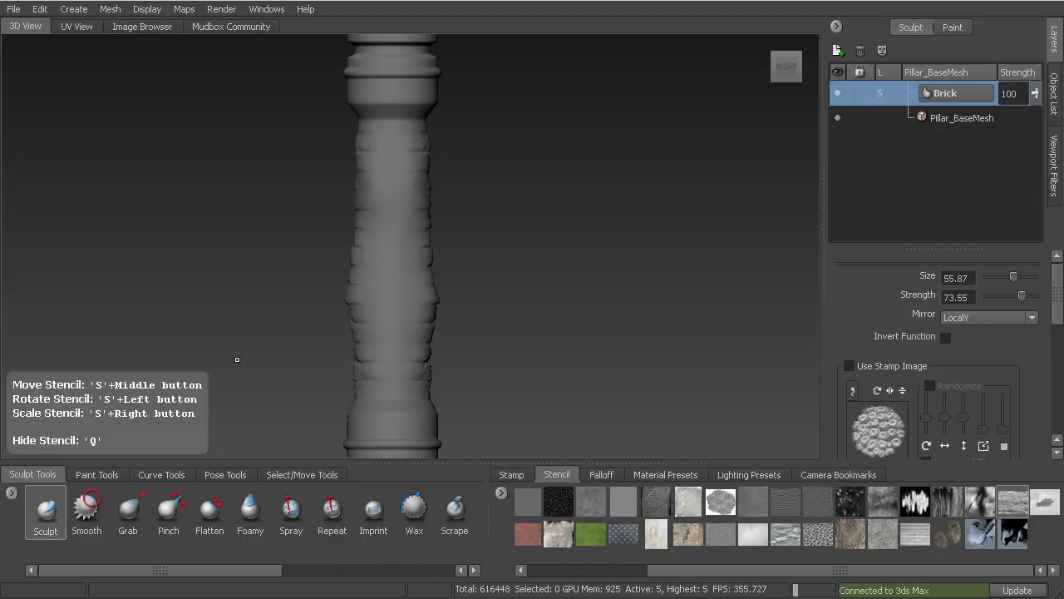
Reload the bw_tiledBrickWall stencil and scale it down so its bricks cover the length of the shaft.
left_click(986, 504)
left_click(1013, 501)
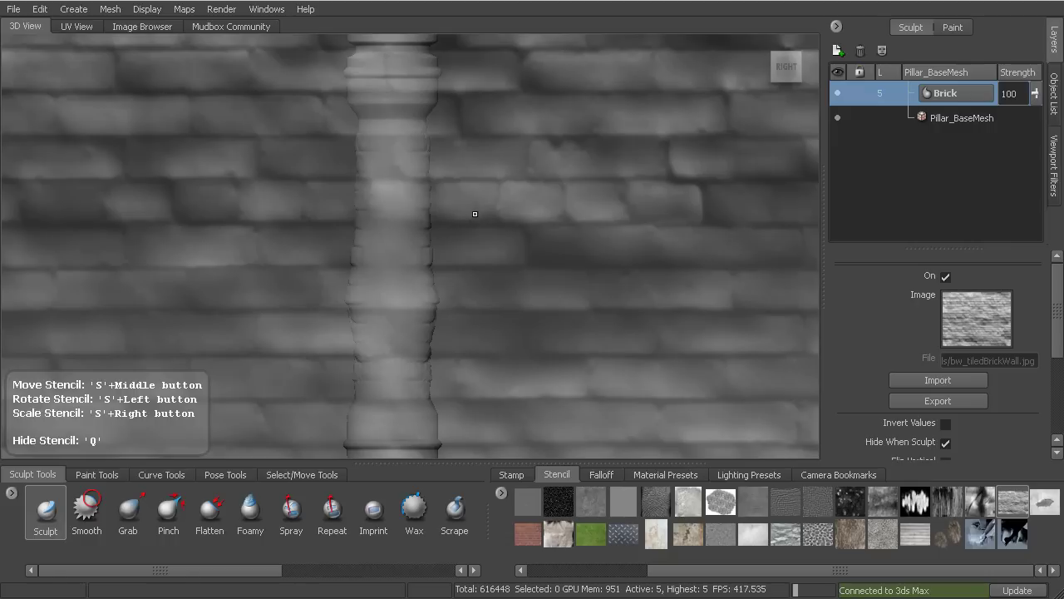
mouse_move(464, 212)
right_mouse_down()
mouse_move(444, 63)
mouse_move(439, 74)
right_mouse_up()
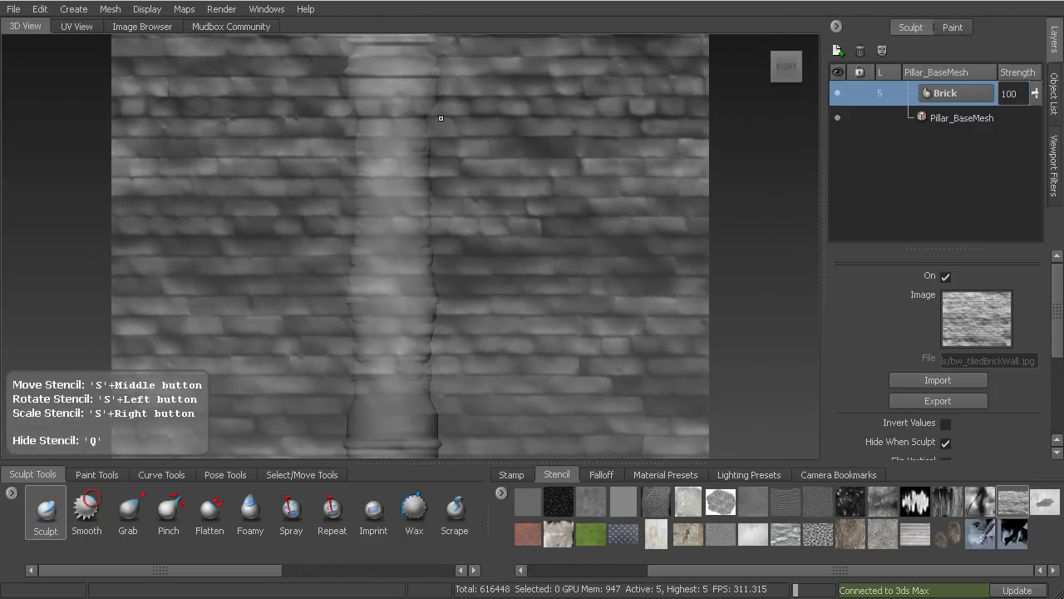
right_click_drag(467, 188, 474, 135)
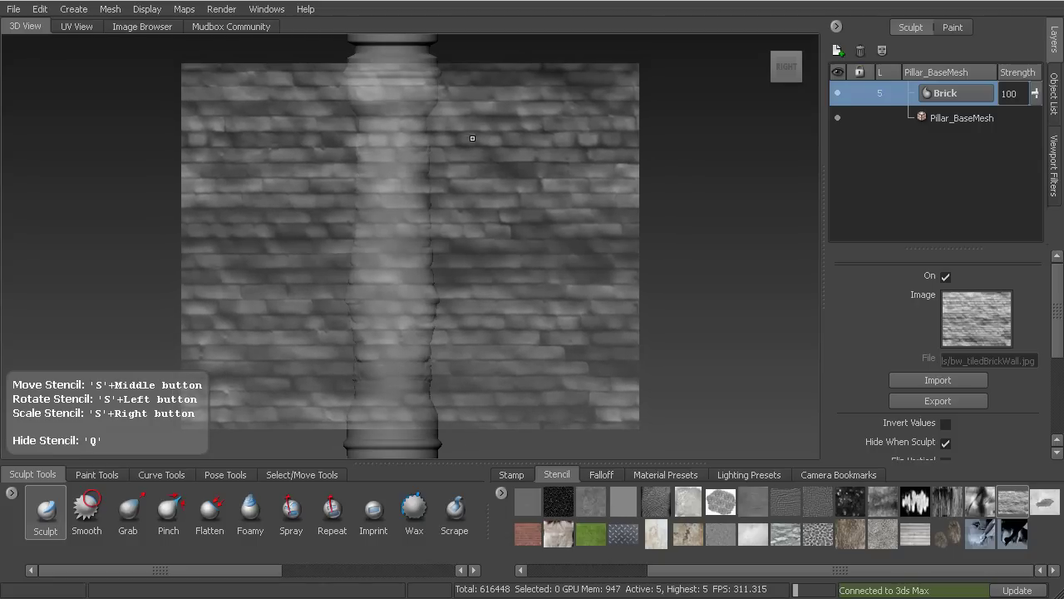
right_click_drag(443, 195, 447, 187)
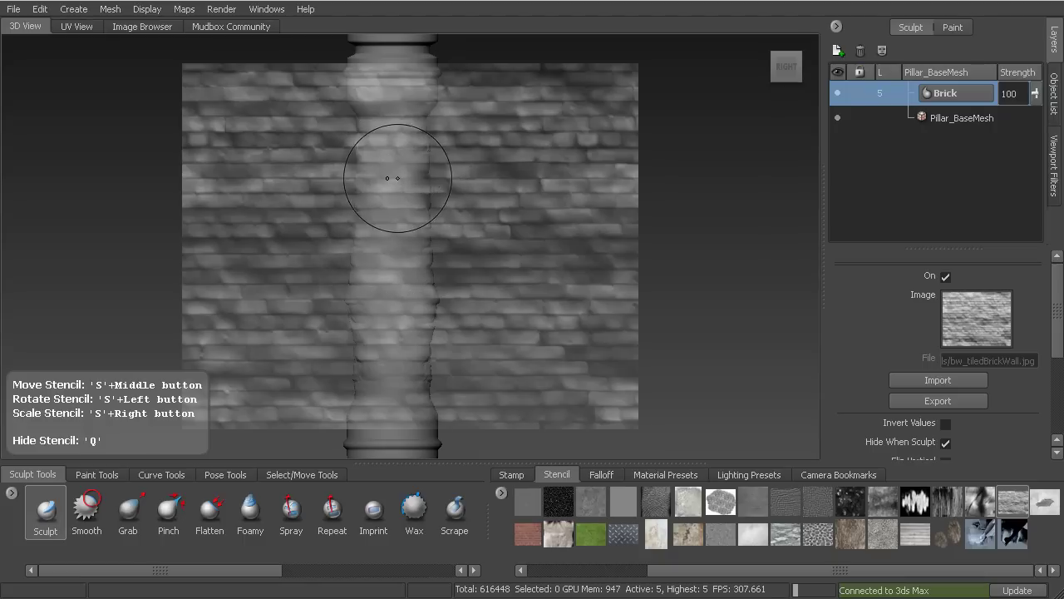
Set the Sculpt tool's mirror option to LocalX.
left_click(49, 509)
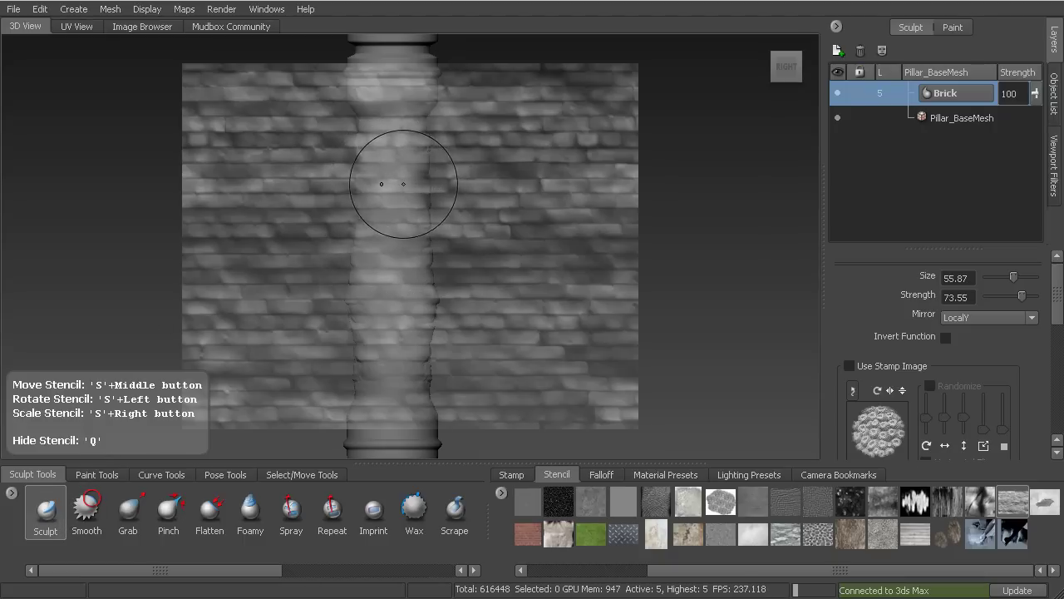
left_click(1030, 322)
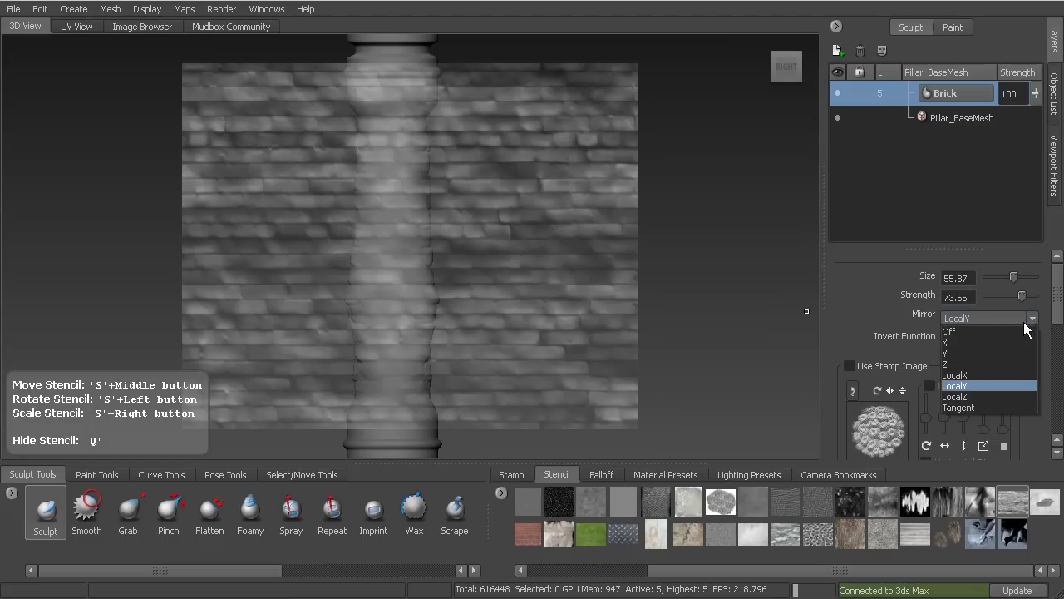
left_click(961, 375)
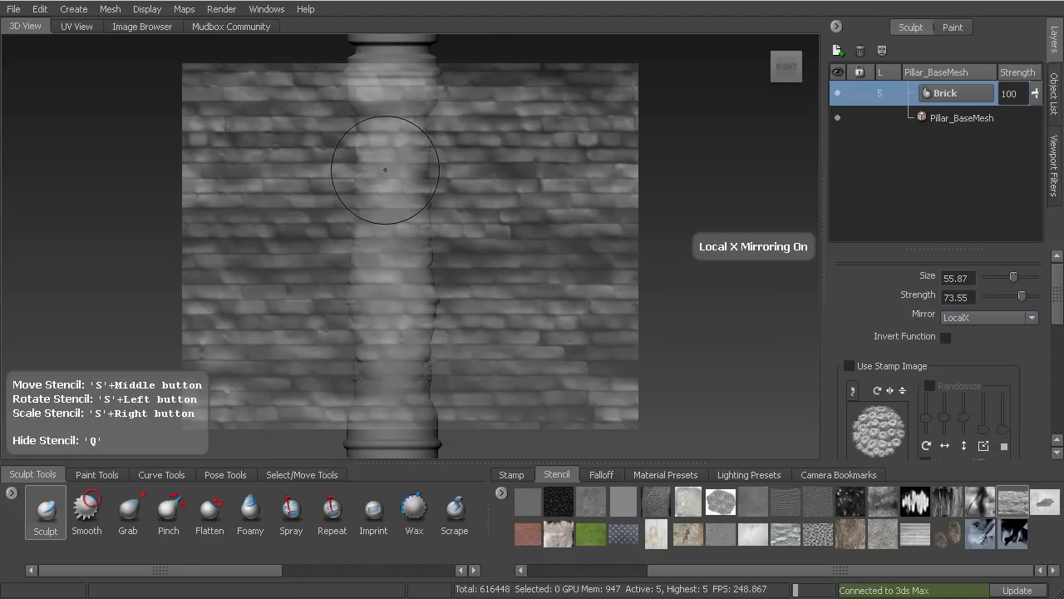
Sculpt bricks along the smooth side of the shaft through the stencil, from below the capital down to the base.
key("q")
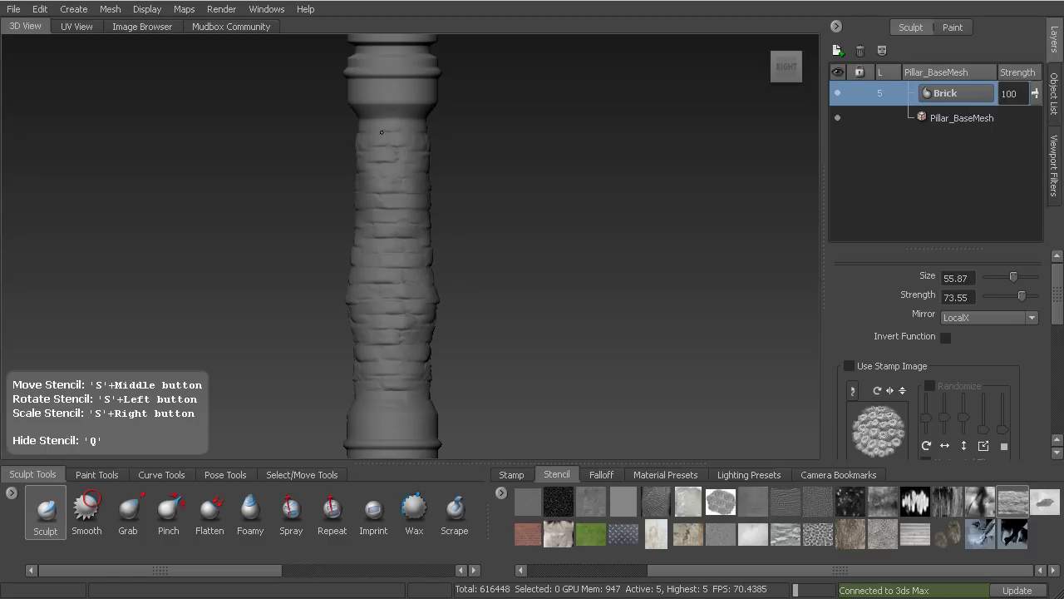
key("q")
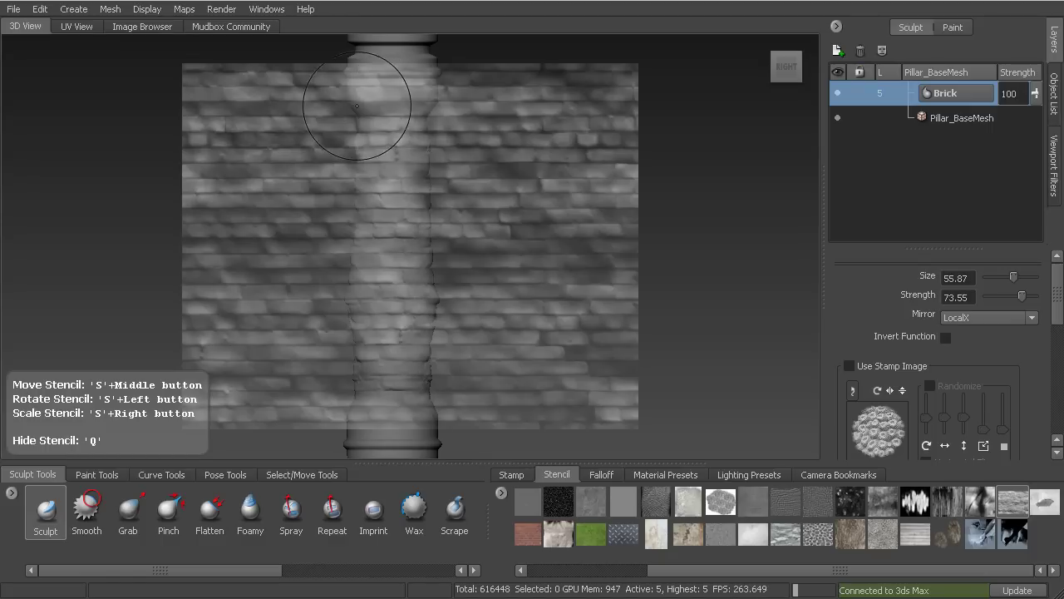
key("q")
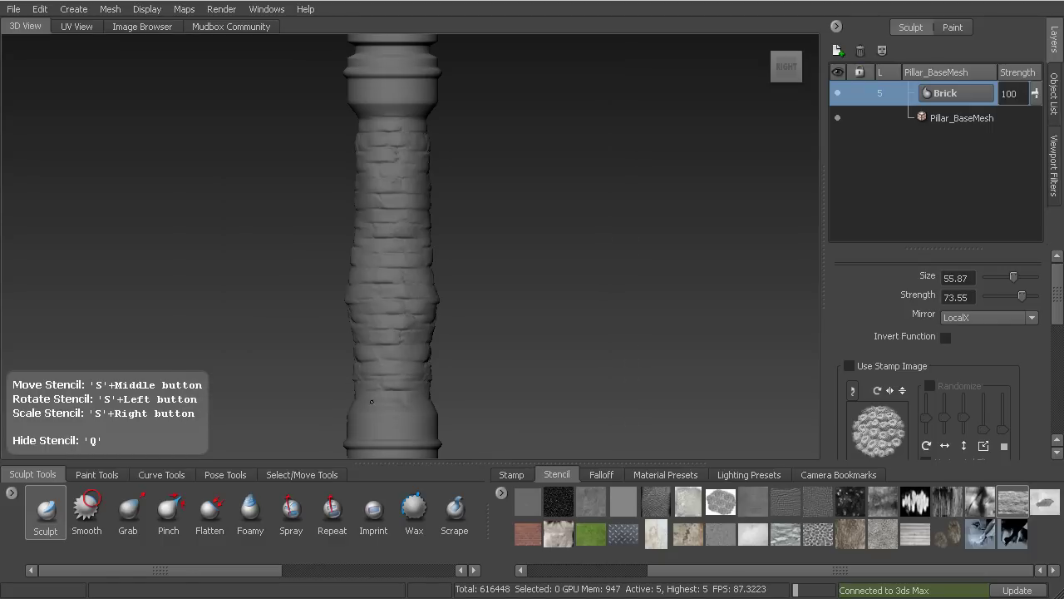
key("q")
key("q")
key("q")
key("q")
key("q")
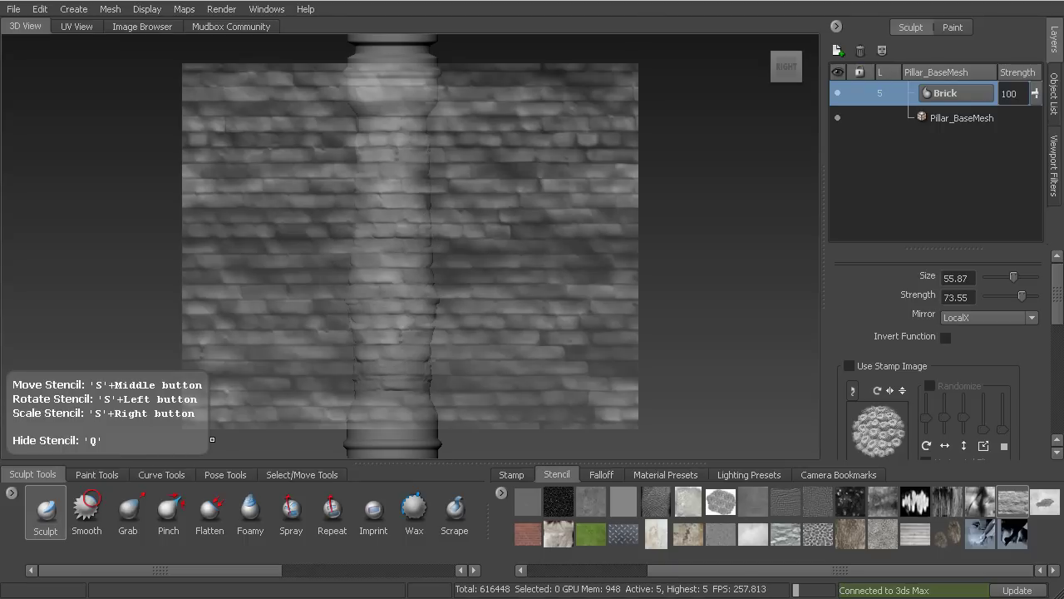
Turn off the brick stencil and show the available stamps.
left_click_drag(663, 574, 568, 569)
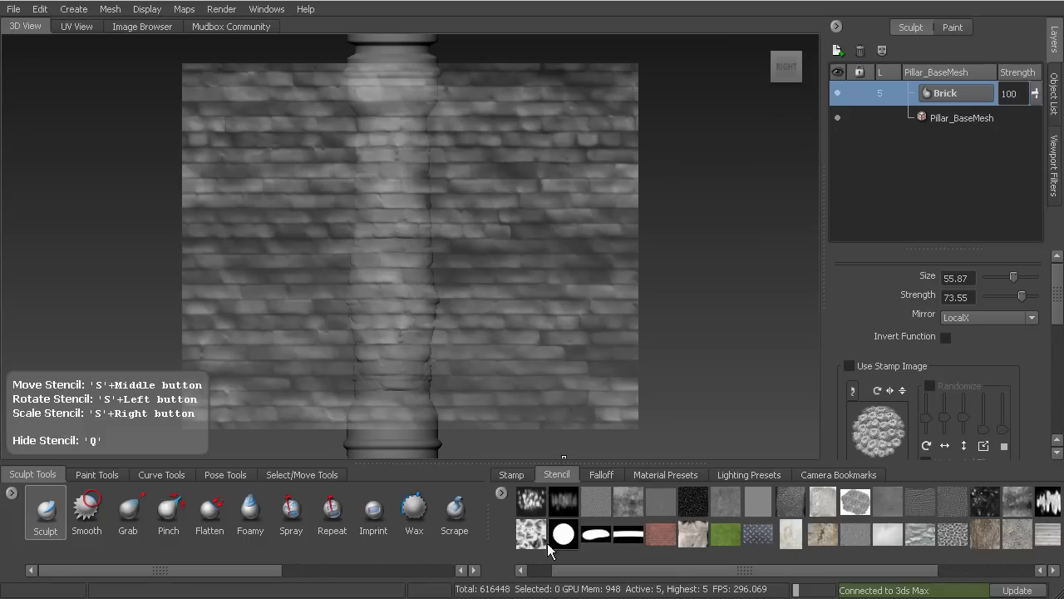
scroll(557, 533, "left", 1)
left_click(532, 500)
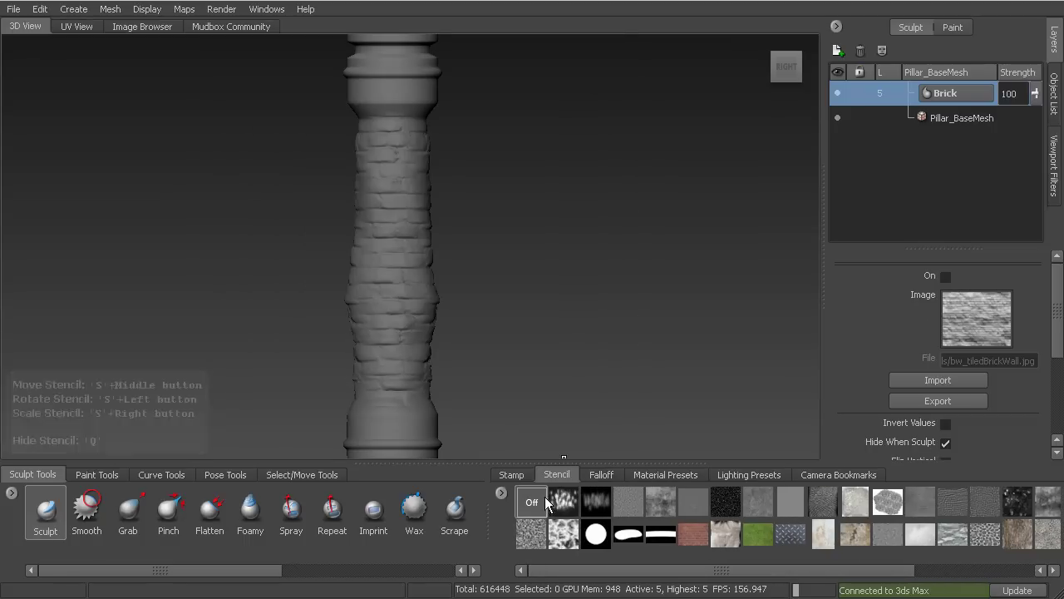
left_click(528, 473)
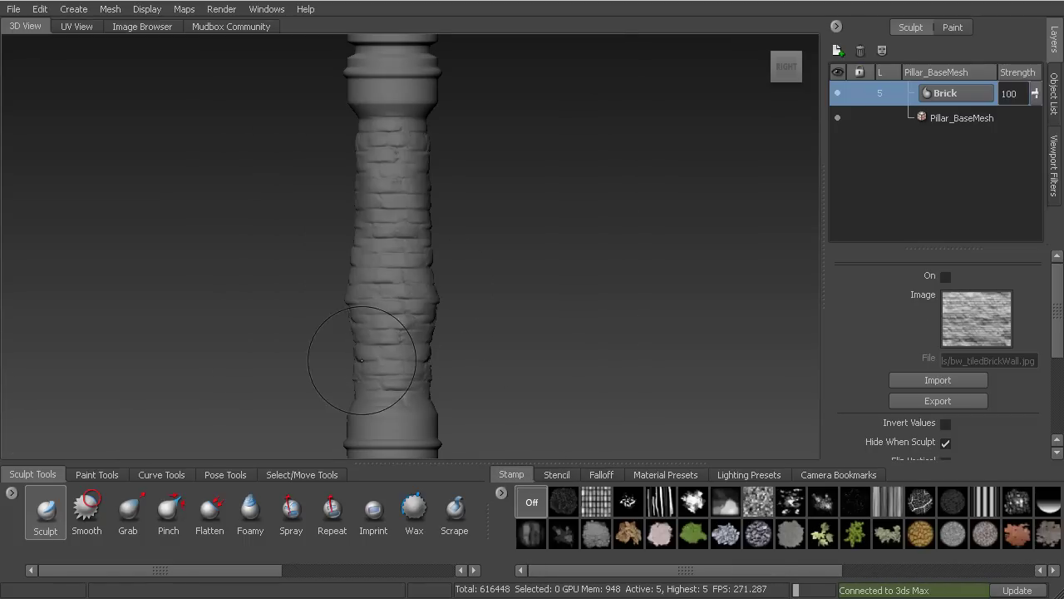
Examine the brick detail around the shaft from all sides and take a close look at the plain capital.
mouse_move(580, 216)
right_mouse_down()
mouse_move(576, 232)
mouse_move(636, 211)
mouse_move(635, 272)
mouse_move(577, 220)
right_mouse_up()
left_click_drag(476, 284, 558, 309, "alt")
right_click_drag(558, 308, 569, 352, "alt")
left_click_drag(560, 320, 294, 334, "alt")
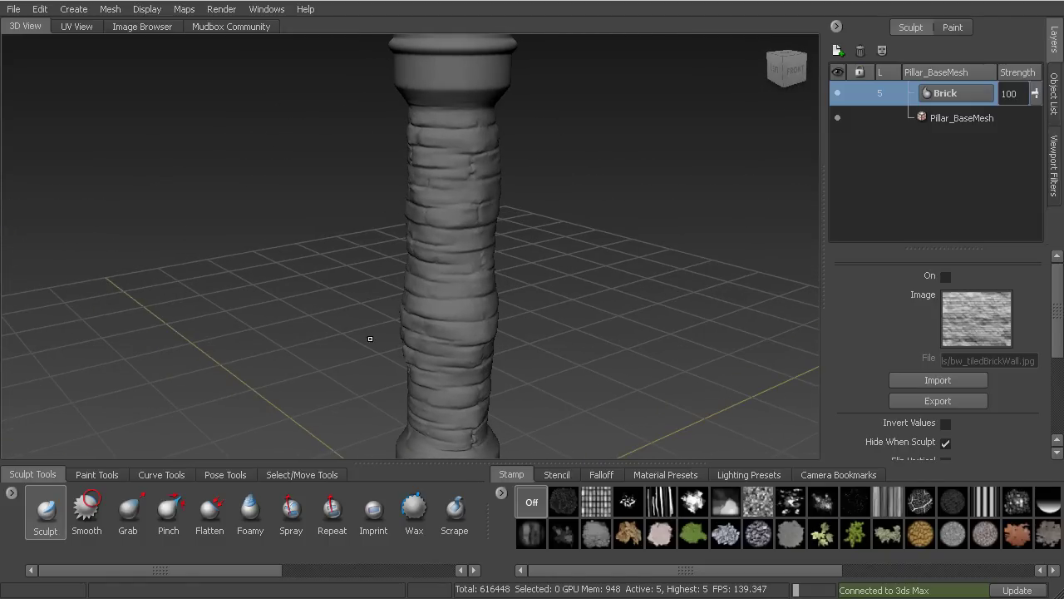
left_click_drag(544, 341, 202, 355, "alt")
left_click_drag(510, 250, 476, 256, "alt")
left_click_drag(526, 216, 437, 188, "alt")
left_click_drag(442, 381, 502, 363, "alt")
mouse_move(503, 295)
left_mouse_down("alt")
mouse_move(497, 273)
mouse_move(495, 283)
left_mouse_up("alt")
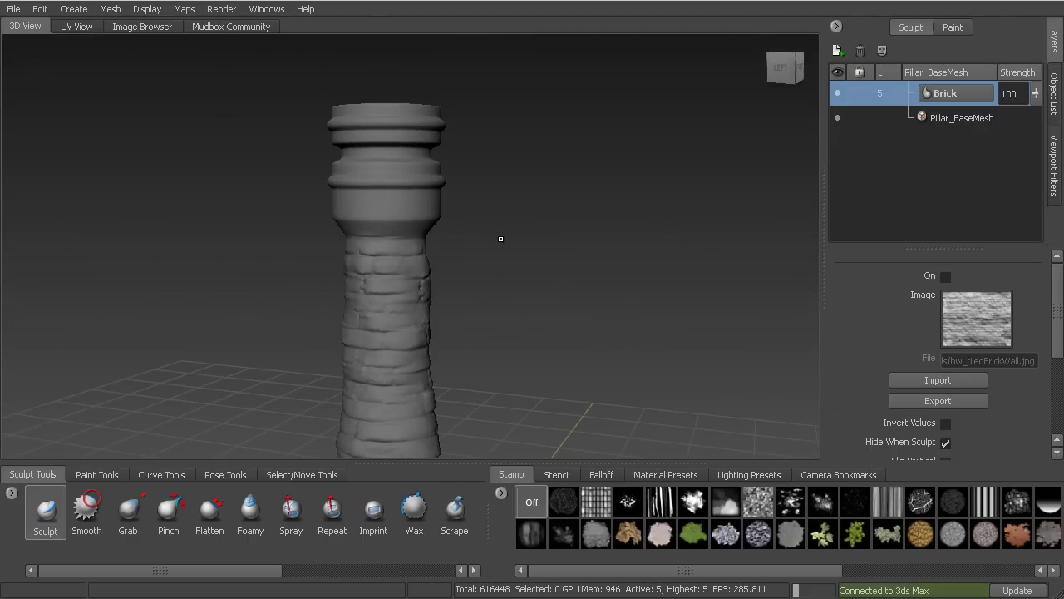
right_click_drag(502, 241, 522, 185, "alt")
middle_click_drag(523, 184, 514, 249, "alt")
right_click_drag(514, 248, 514, 257, "alt")
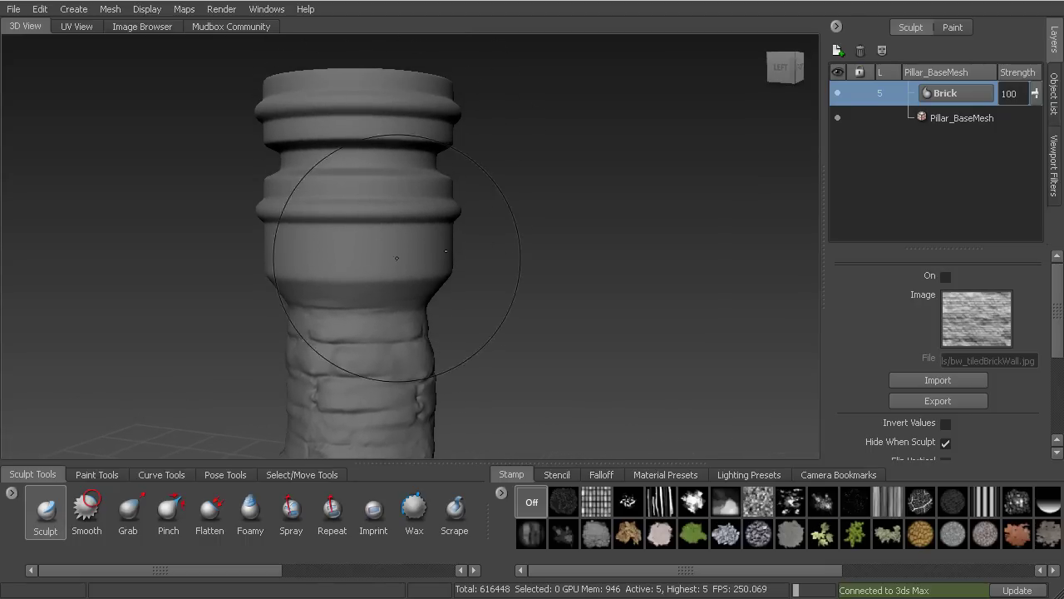
left_click_drag(453, 235, 621, 330, "alt")
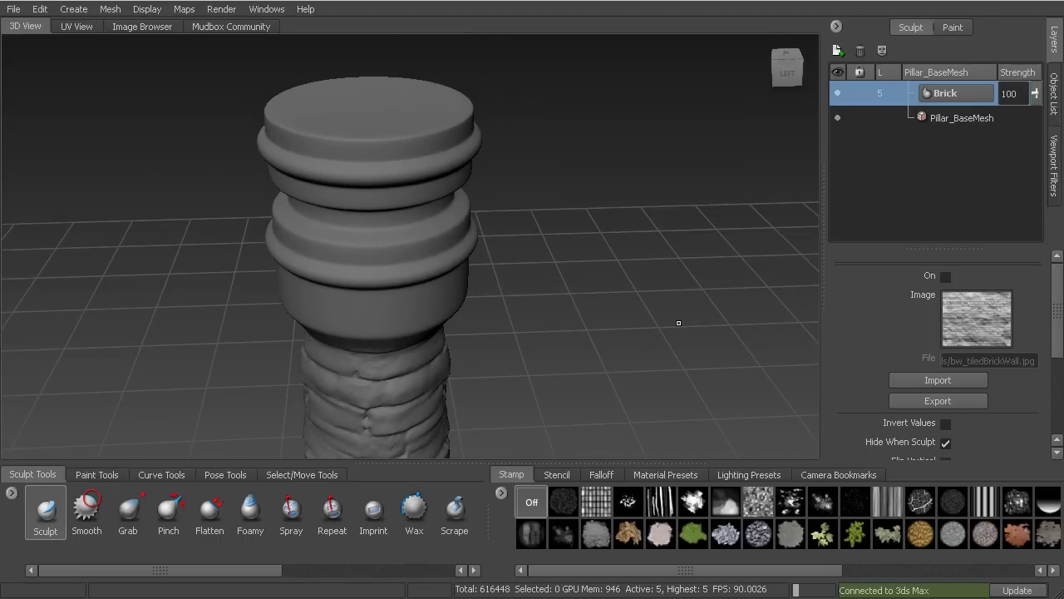
Preview the grime, skin, splattered, streaks and terrain stencils over the capital to compare their patterns.
left_click(557, 476)
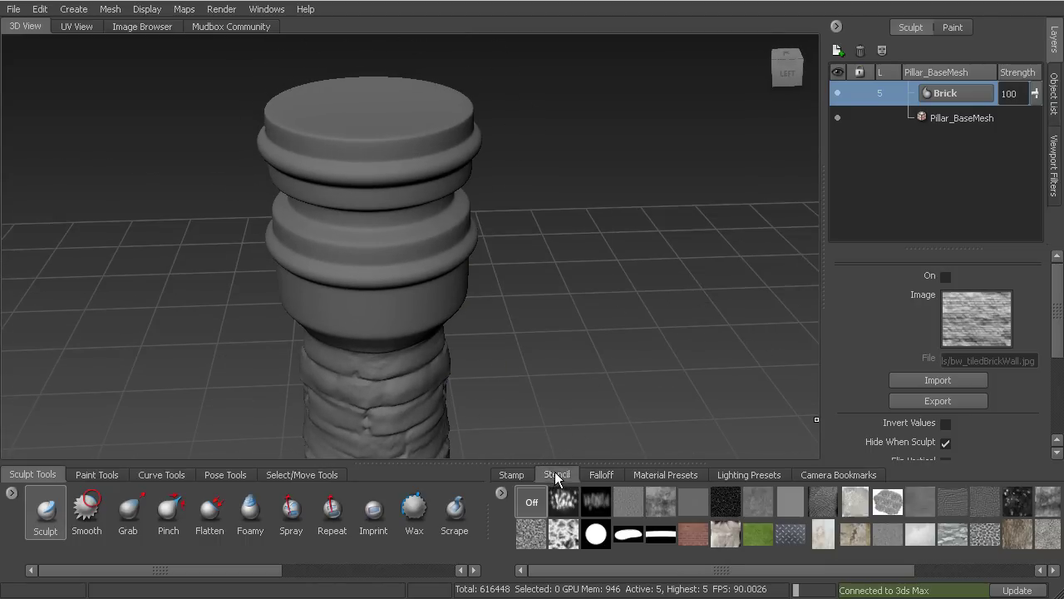
left_click(663, 503)
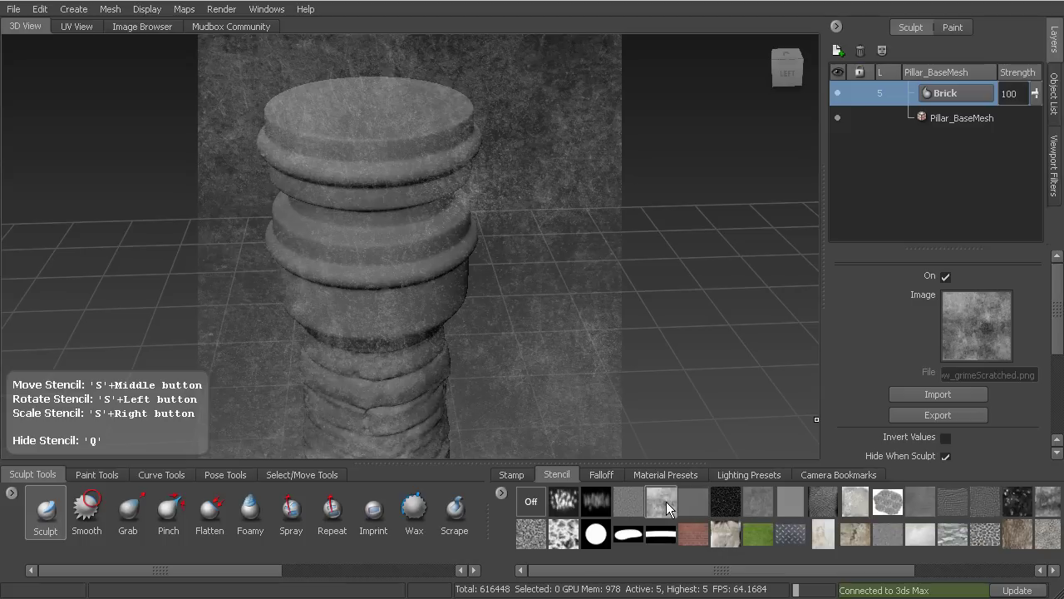
left_click(694, 501)
left_click(782, 502)
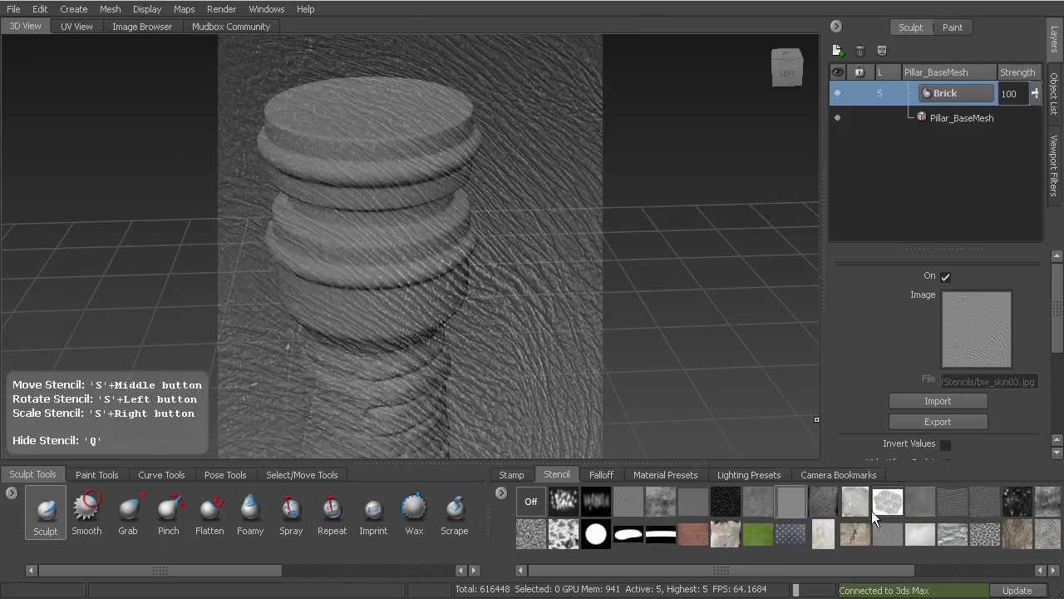
left_click(910, 507)
left_click_drag(879, 577, 966, 578)
left_click(925, 503)
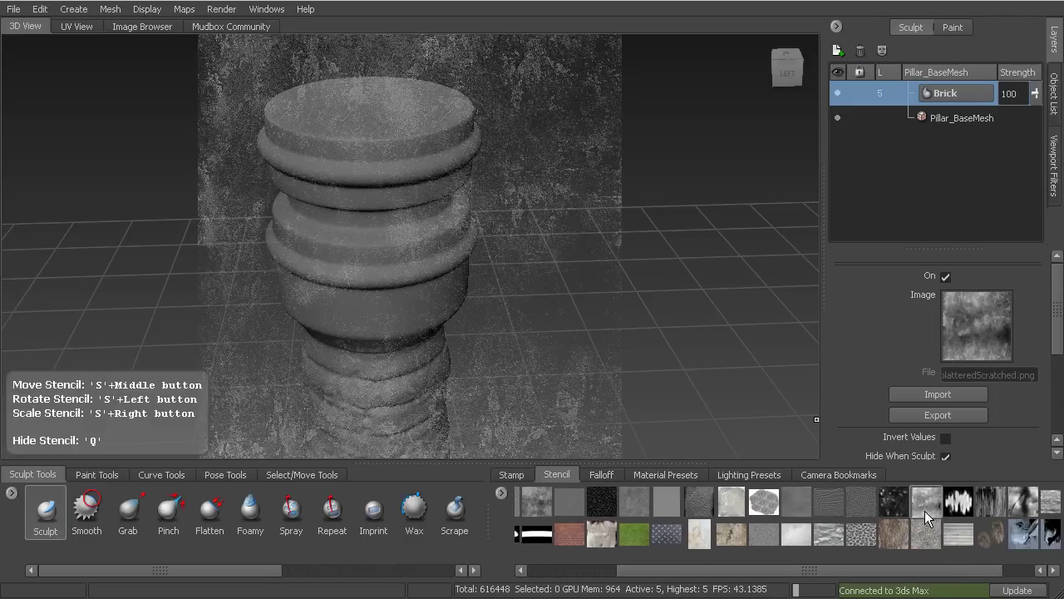
left_click(985, 503)
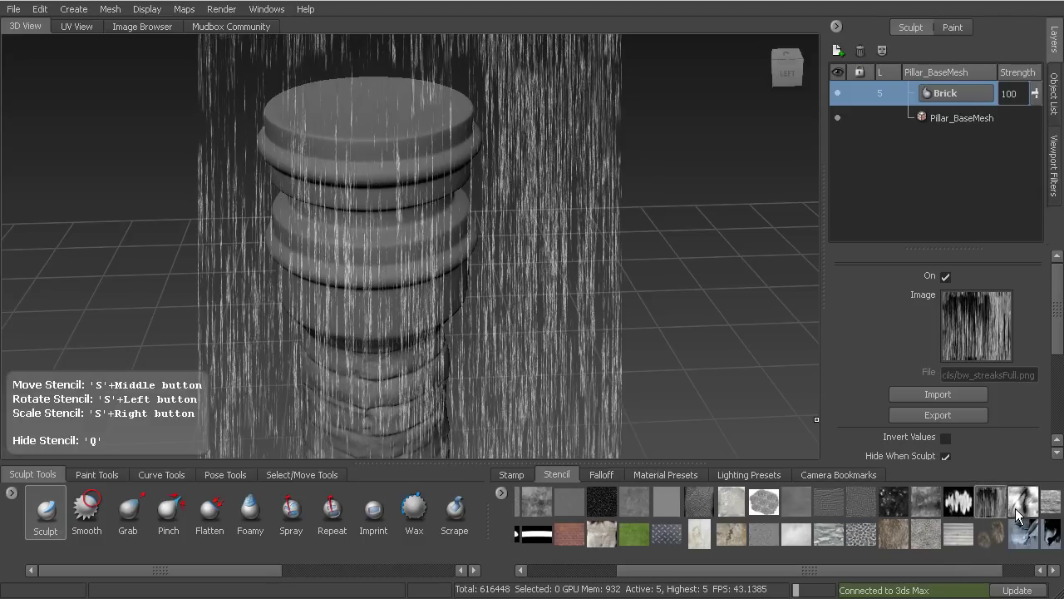
left_click(1030, 512)
Compare the wood board and stone stencils over the capital and choose rgb_stone2.jpg.
left_click(958, 538)
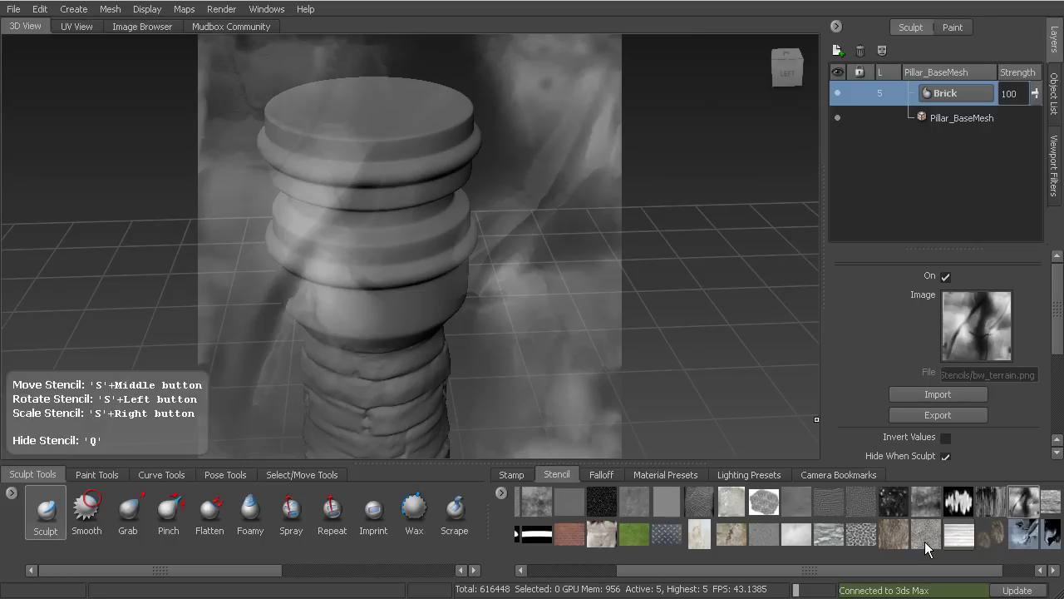
left_click(925, 539)
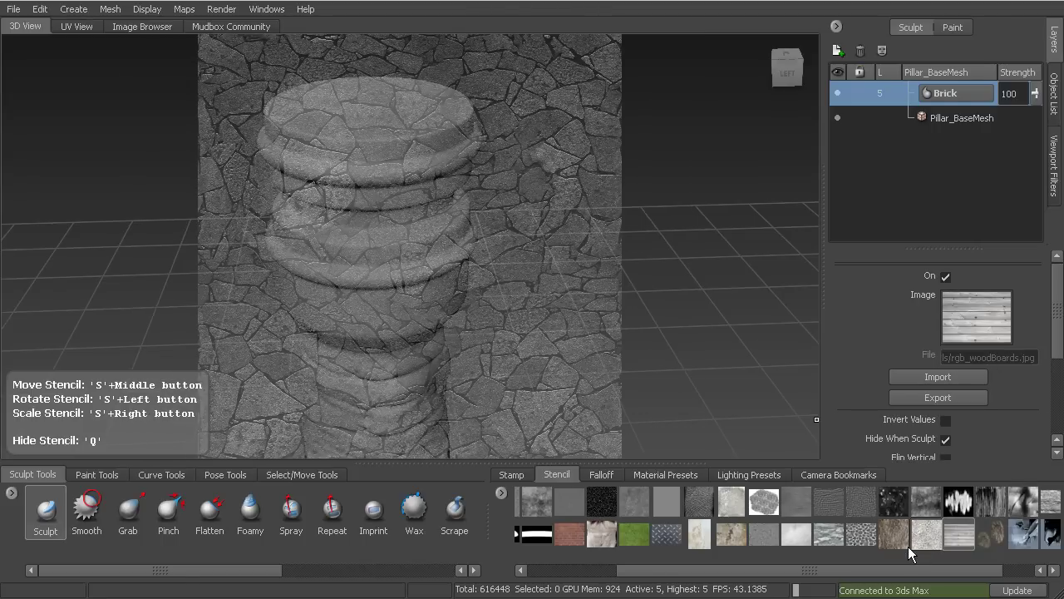
left_click(832, 536)
left_click(800, 536)
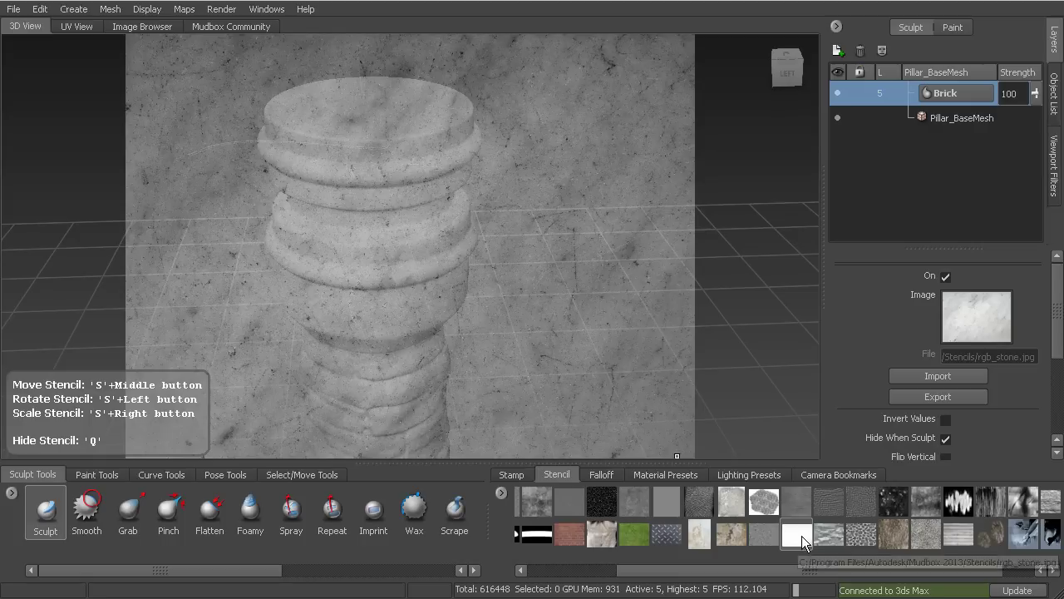
left_click(832, 537)
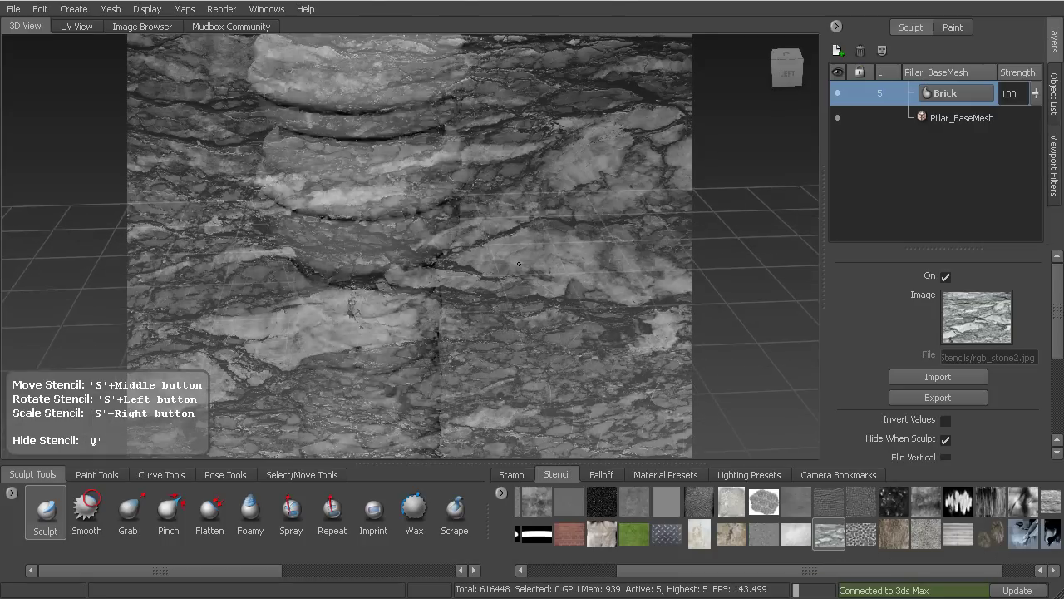
Scale the stone stencil to cover the whole capital and rotate it level.
middle_click_drag(519, 244, 509, 173)
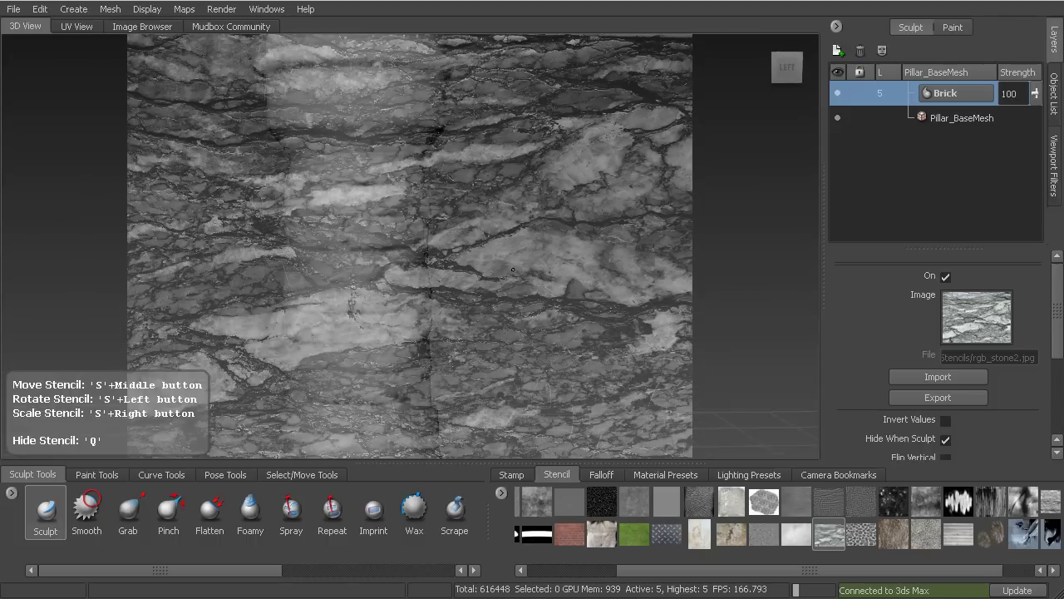
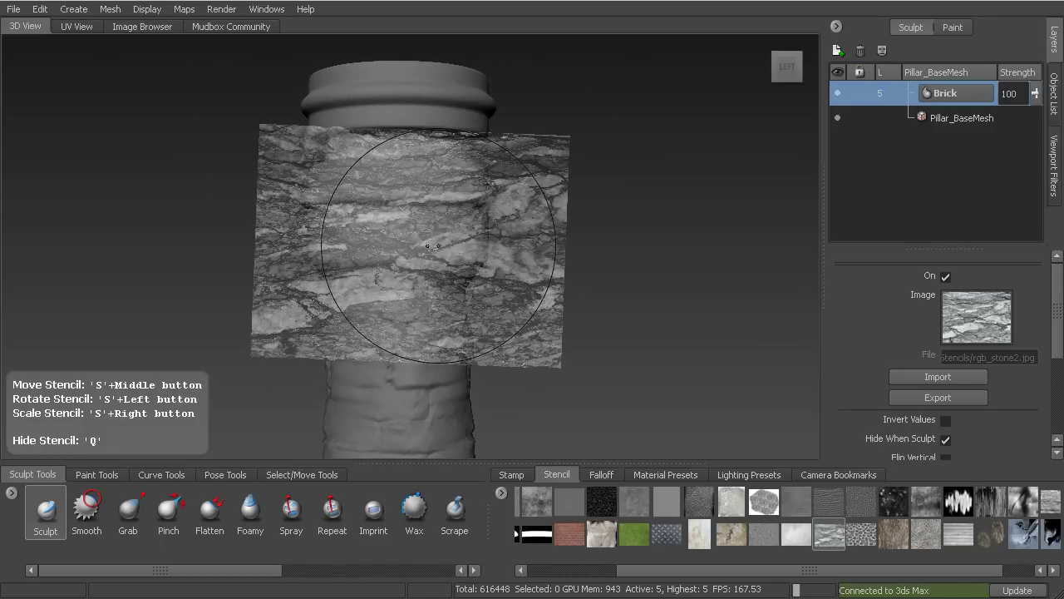
right_click_drag(442, 246, 449, 316, "alt")
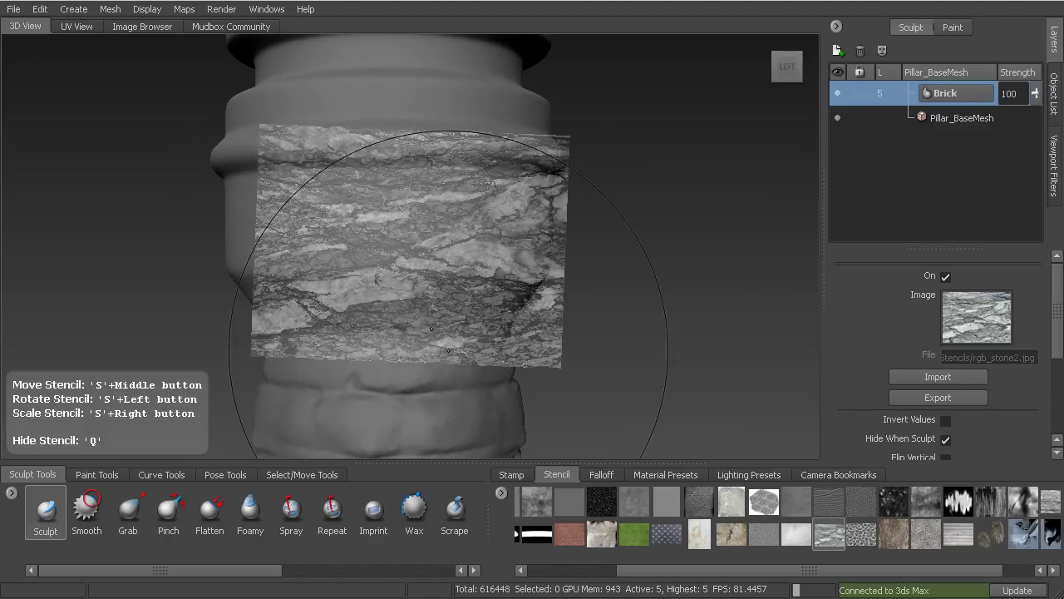
middle_click_drag(442, 276, 451, 353, "alt")
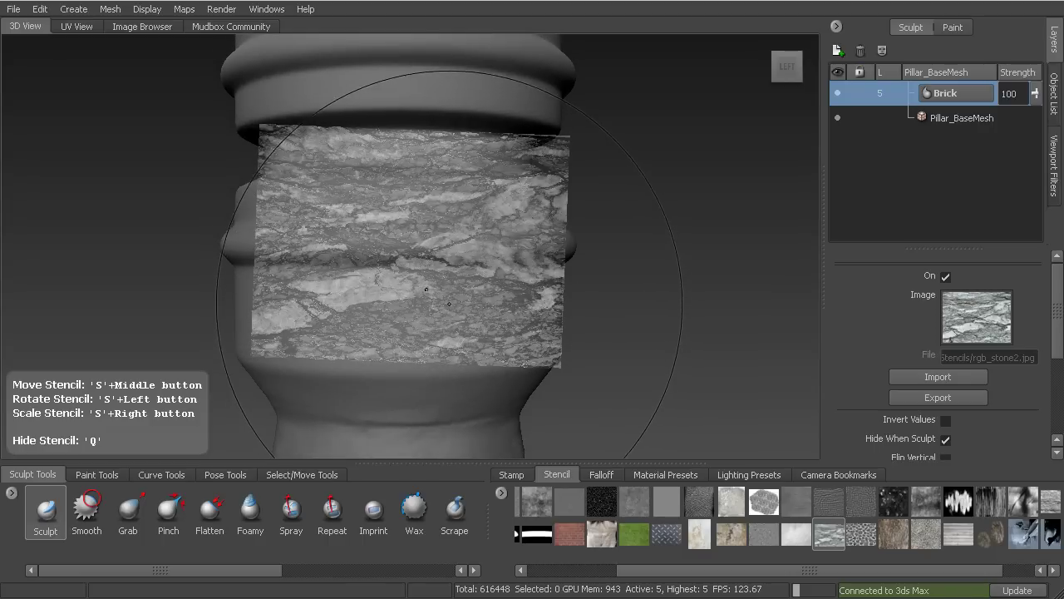
right_click_drag(451, 351, 448, 211, "alt")
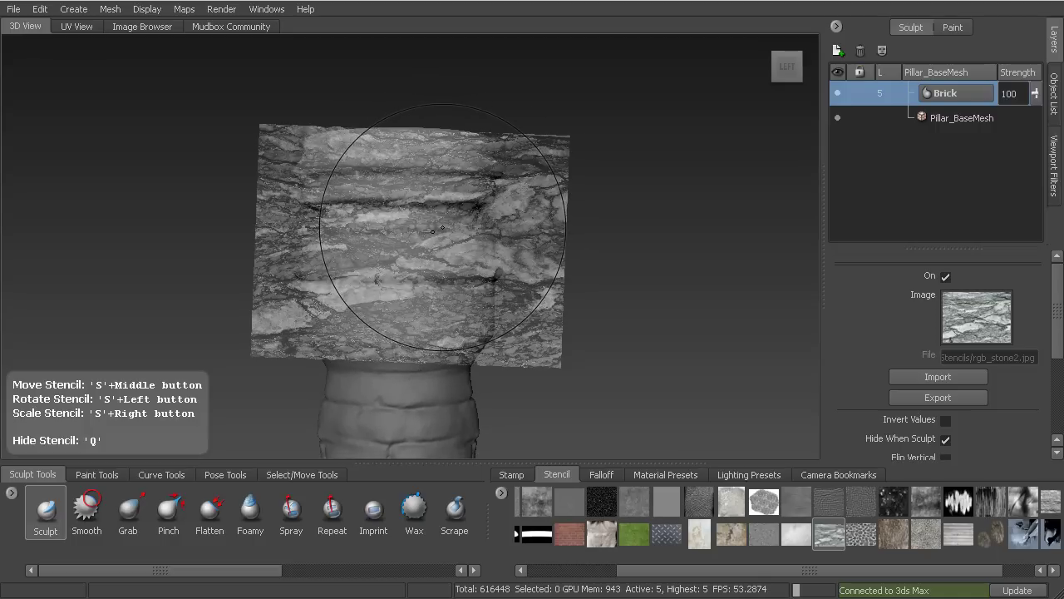
left_click_drag(442, 232, 447, 227, "alt")
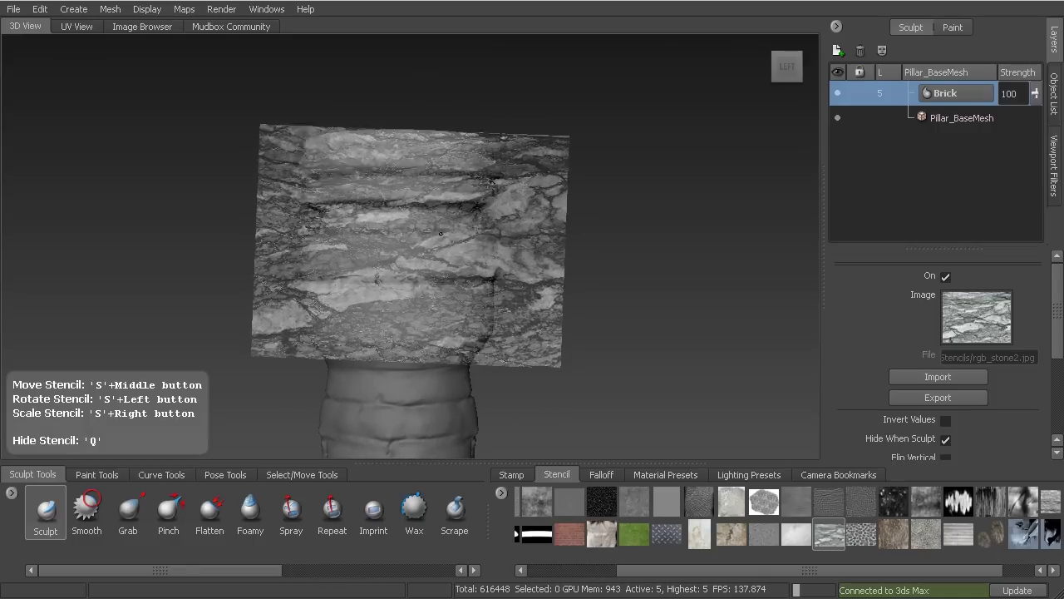
mouse_move(433, 236)
right_mouse_down()
mouse_move(442, 296)
mouse_move(441, 287)
right_mouse_up()
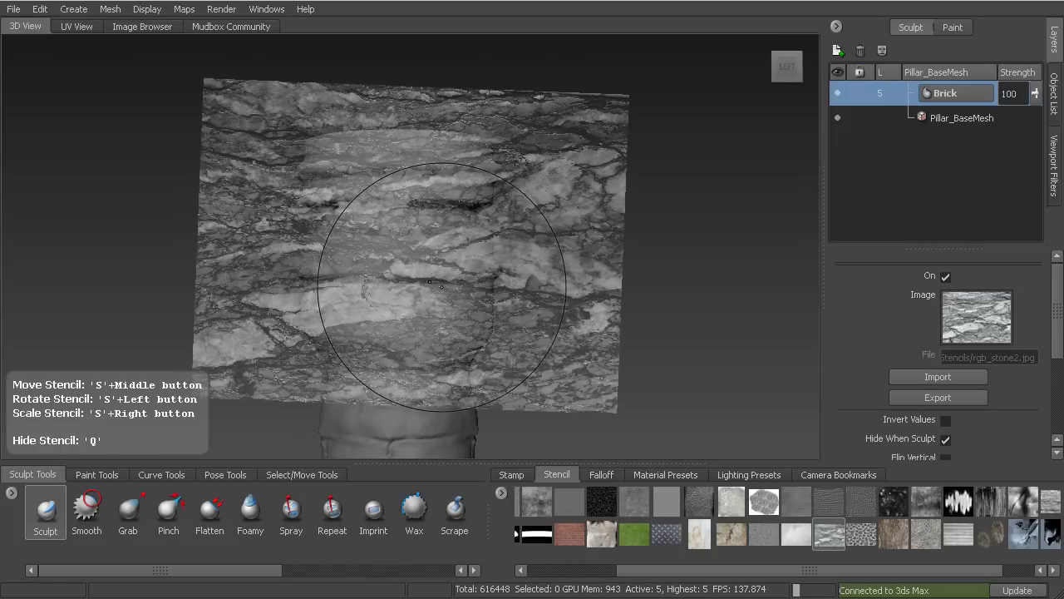
left_click_drag(453, 241, 449, 248)
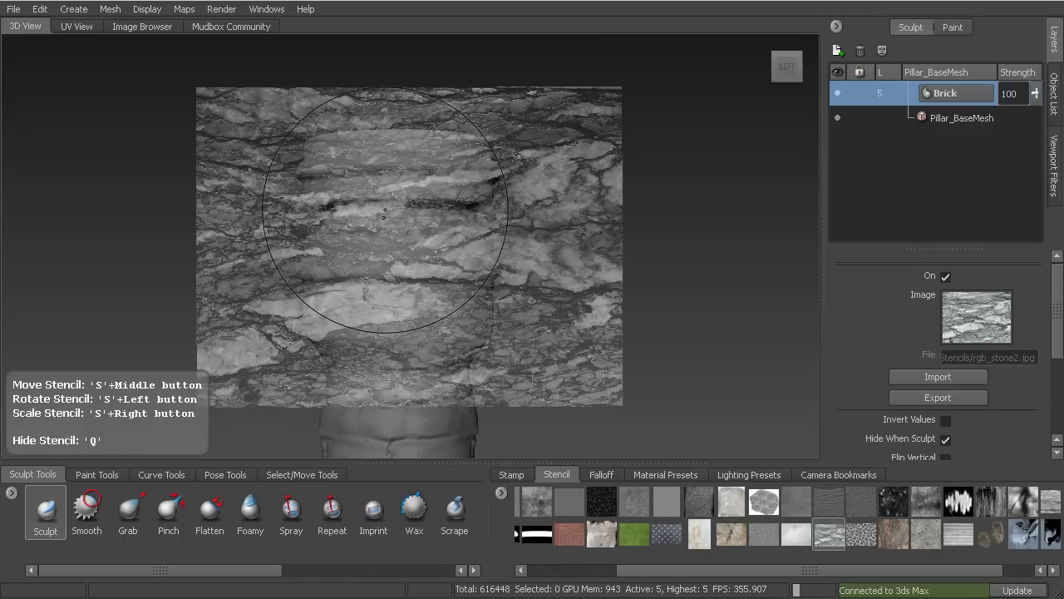
Try sculpting stone texture across the capital's upper bands through the stencil, and undo the strokes.
mouse_move(348, 161)
left_mouse_down()
mouse_move(351, 150)
mouse_move(389, 155)
left_mouse_up()
mouse_move(332, 159)
left_mouse_down()
mouse_move(487, 171)
mouse_move(465, 163)
left_mouse_up()
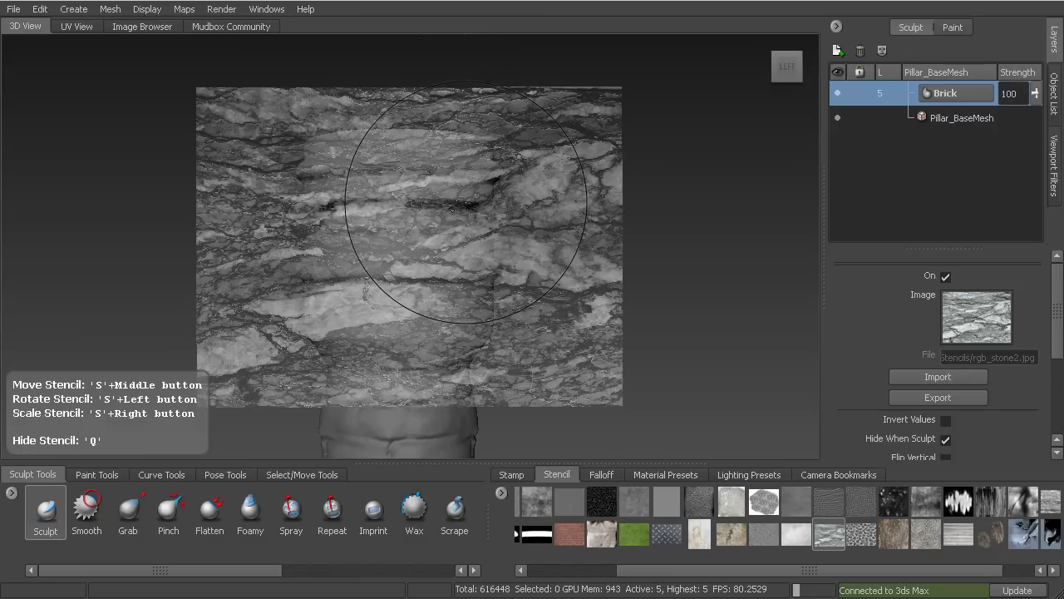
key("q")
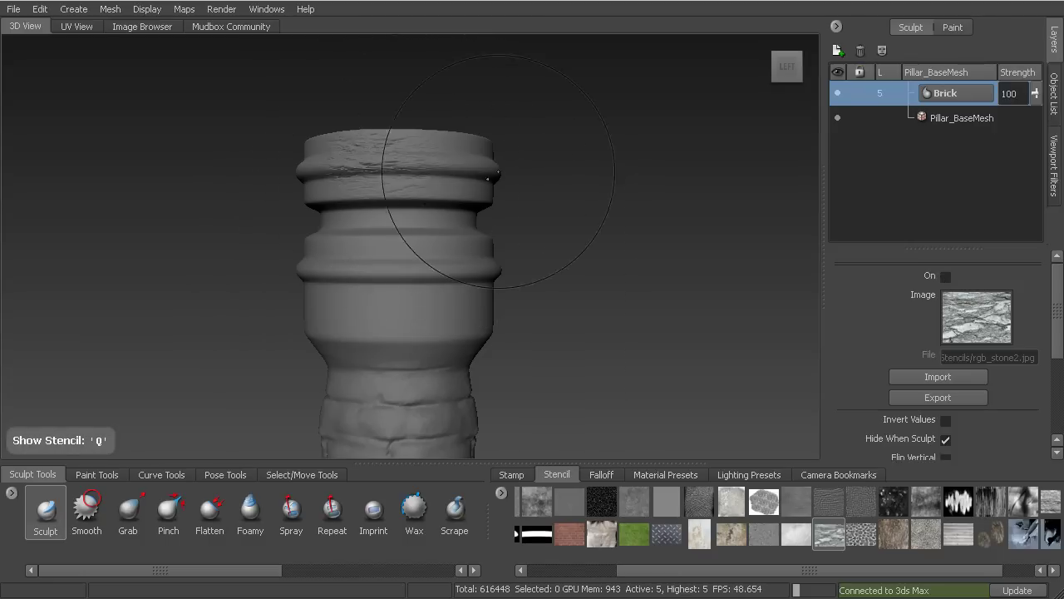
right_click_drag(498, 172, 498, 231, "alt")
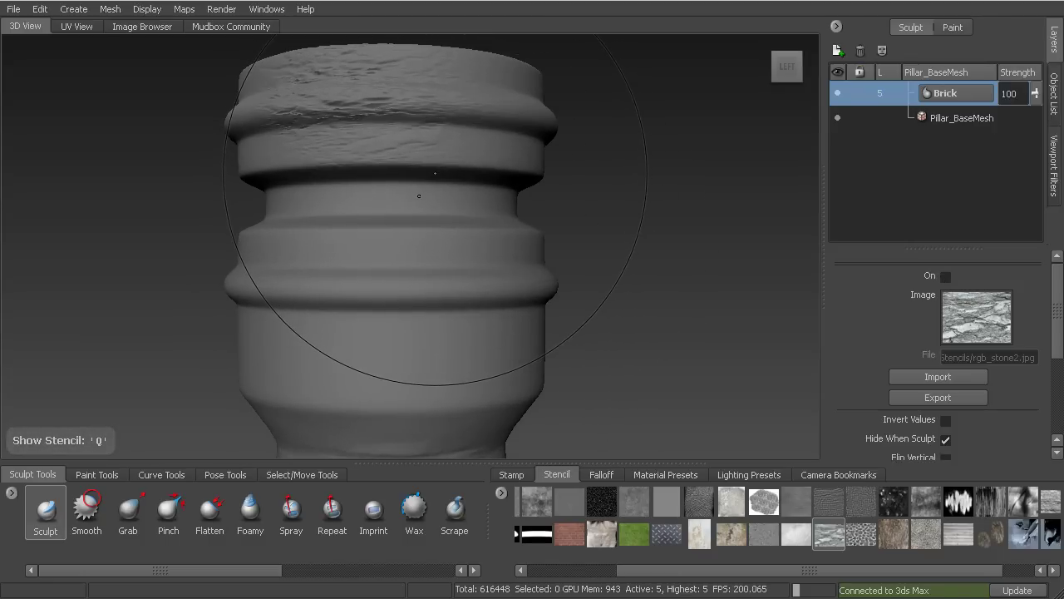
key("ctrl+z")
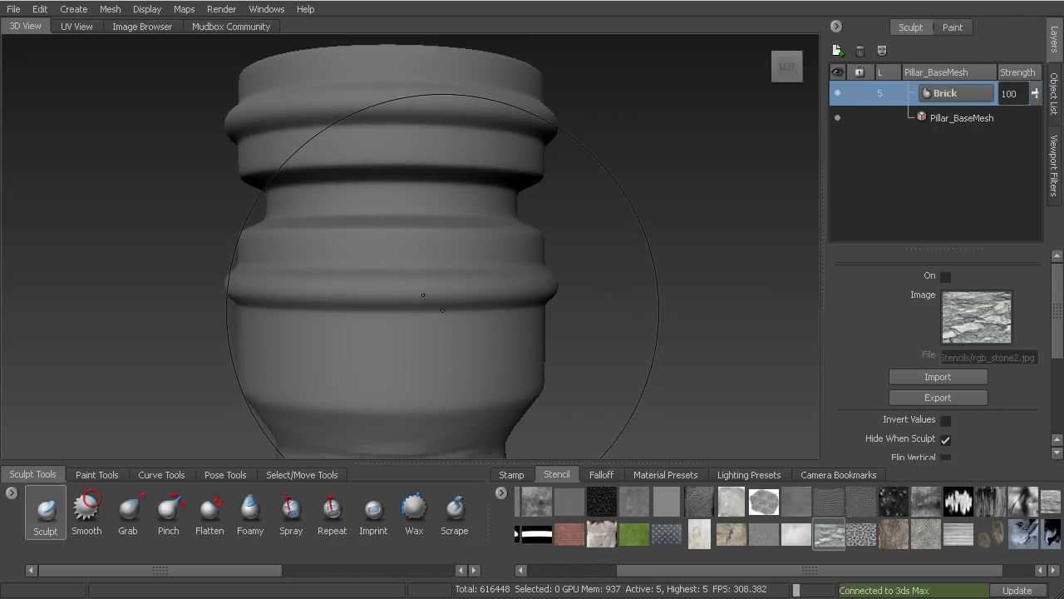
Turn the stone stencil back on and sculpt its texture across the rings and lower drum on the capital's left-view side.
right_click_drag(442, 308, 442, 257, "alt")
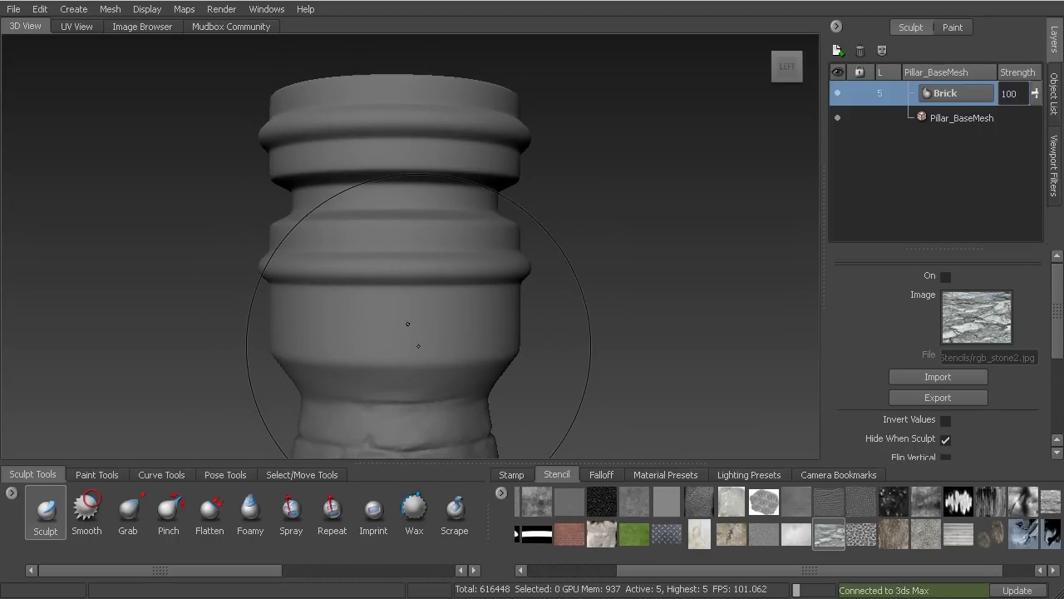
left_click(946, 276)
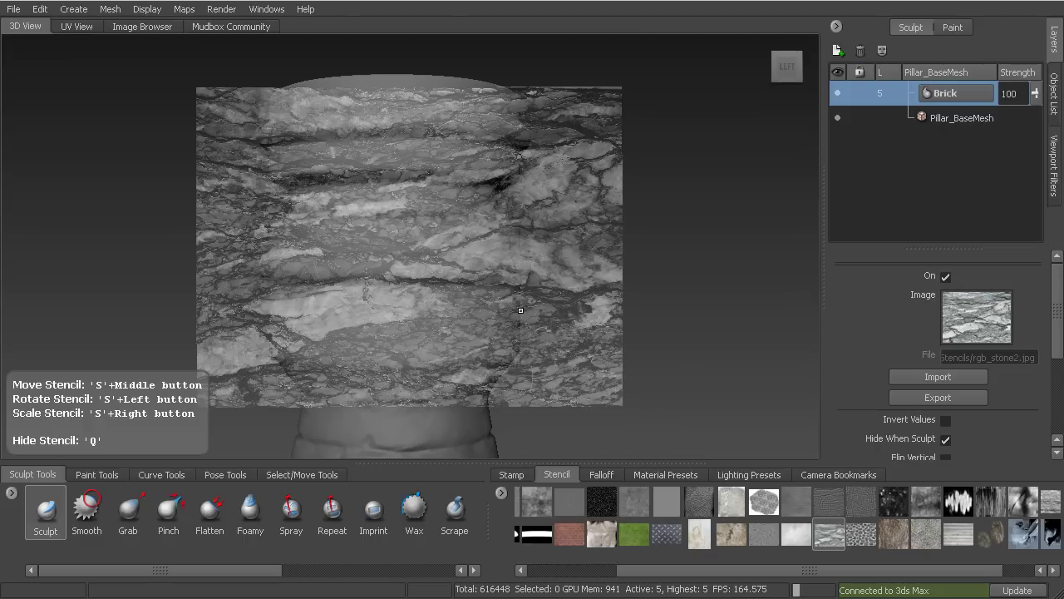
right_click_drag(373, 209, 372, 191, "alt")
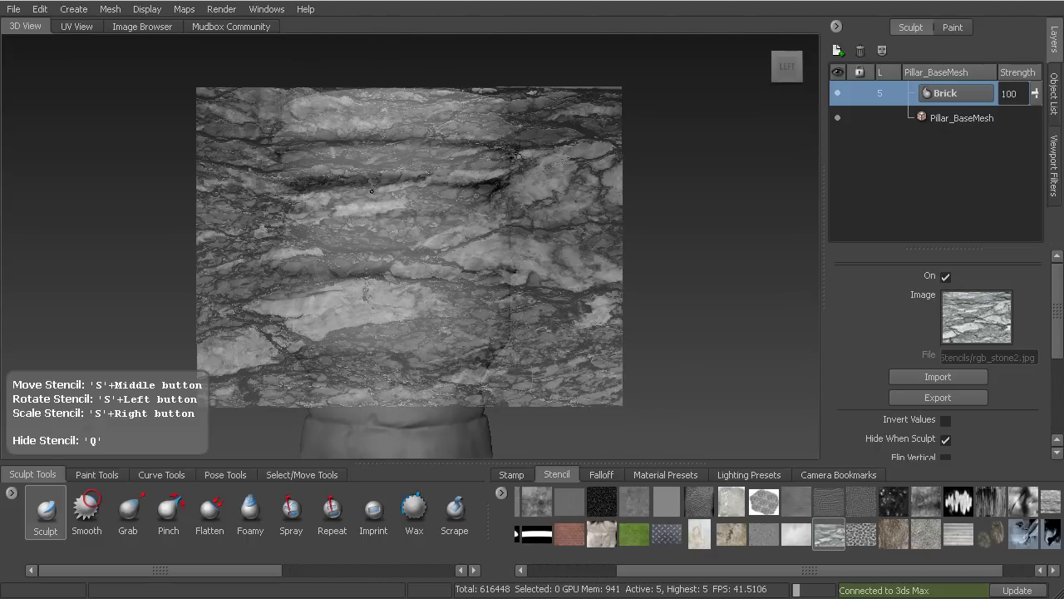
middle_click_drag(372, 191, 368, 208, "alt")
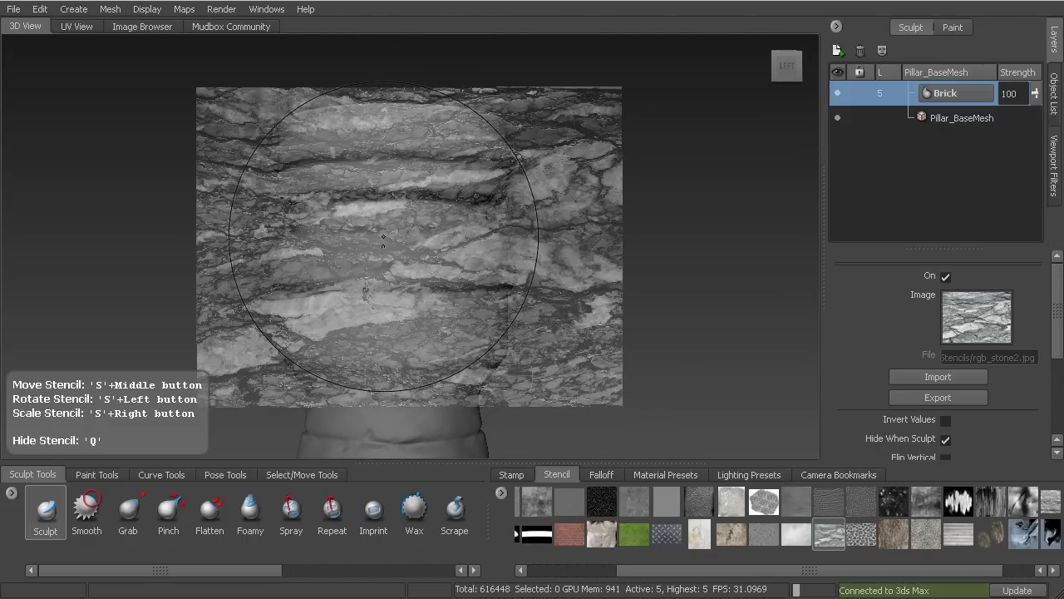
key("q")
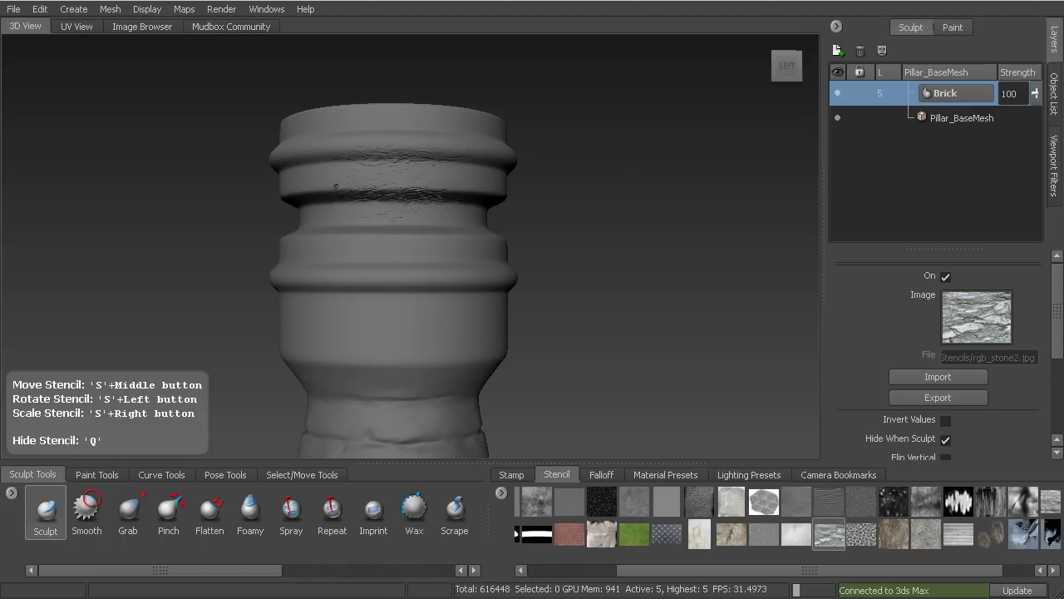
mouse_move(336, 186)
left_mouse_down()
mouse_move(365, 183)
mouse_move(421, 127)
mouse_move(440, 126)
left_mouse_up()
mouse_move(390, 142)
left_mouse_down()
mouse_move(424, 131)
mouse_move(449, 142)
left_mouse_up()
left_click_drag(416, 158, 469, 171)
left_click_drag(449, 178, 482, 208)
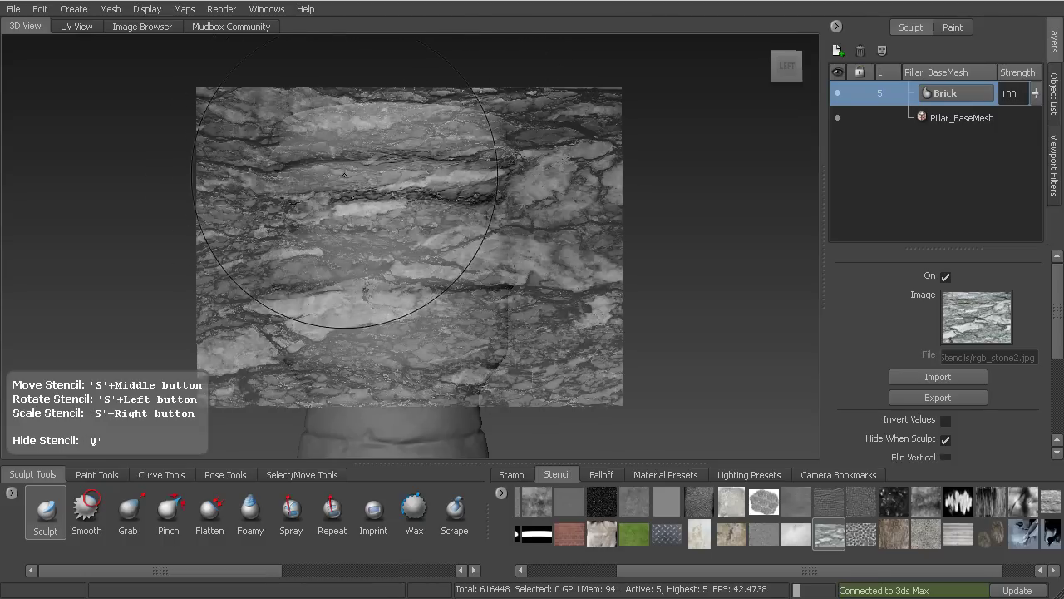
left_click_drag(344, 174, 306, 165)
mouse_move(307, 274)
left_mouse_down()
mouse_move(491, 252)
mouse_move(476, 268)
left_mouse_up()
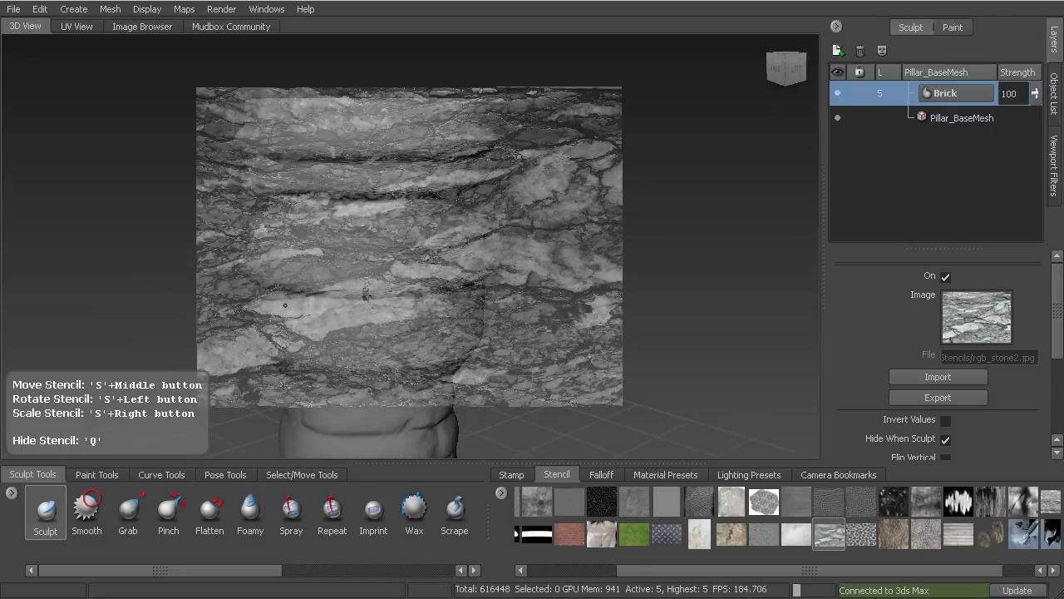
Sculpt stone texture through the stencil over the capital's bands and lower drum on the back side.
mouse_move(399, 305)
left_mouse_down("alt")
mouse_move(674, 321)
mouse_move(717, 293)
mouse_move(582, 249)
mouse_move(632, 233)
mouse_move(544, 214)
left_mouse_up("alt")
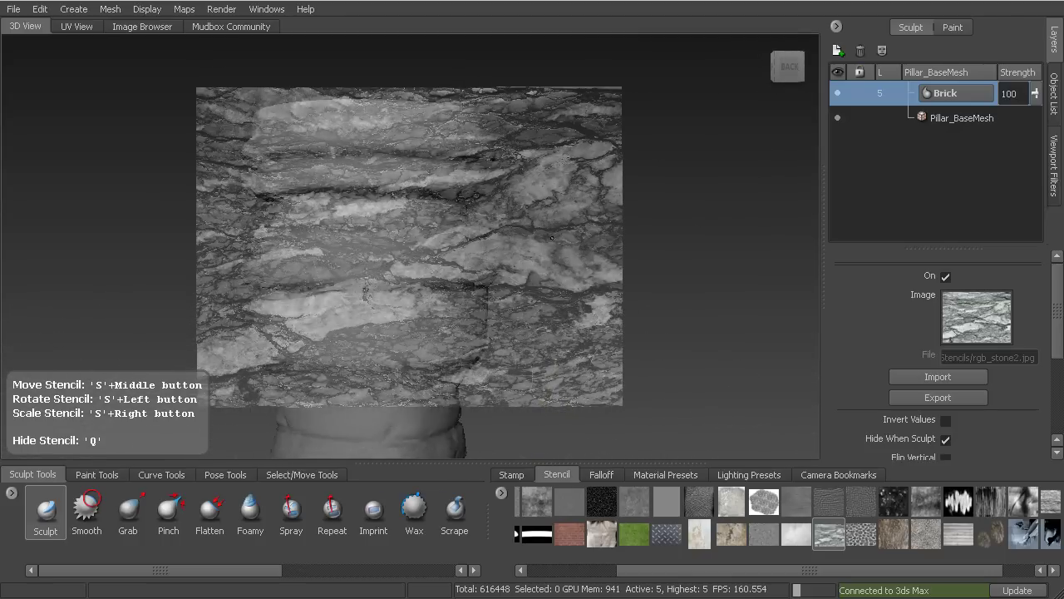
mouse_move(376, 150)
left_mouse_down()
mouse_move(361, 166)
mouse_move(399, 241)
mouse_move(432, 254)
mouse_move(416, 279)
left_mouse_up()
left_click_drag(403, 295, 408, 318)
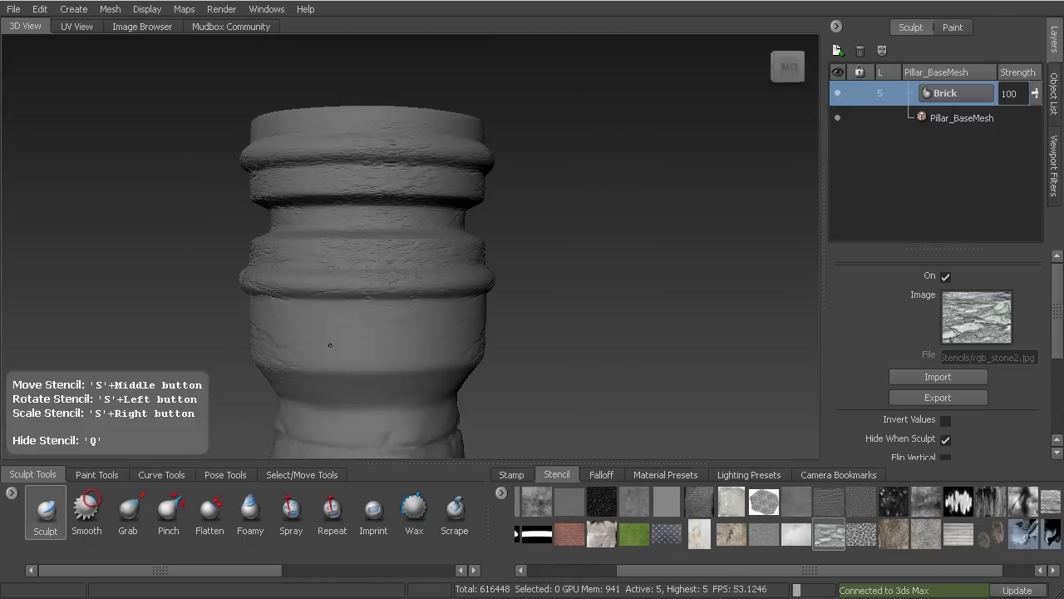
key("q")
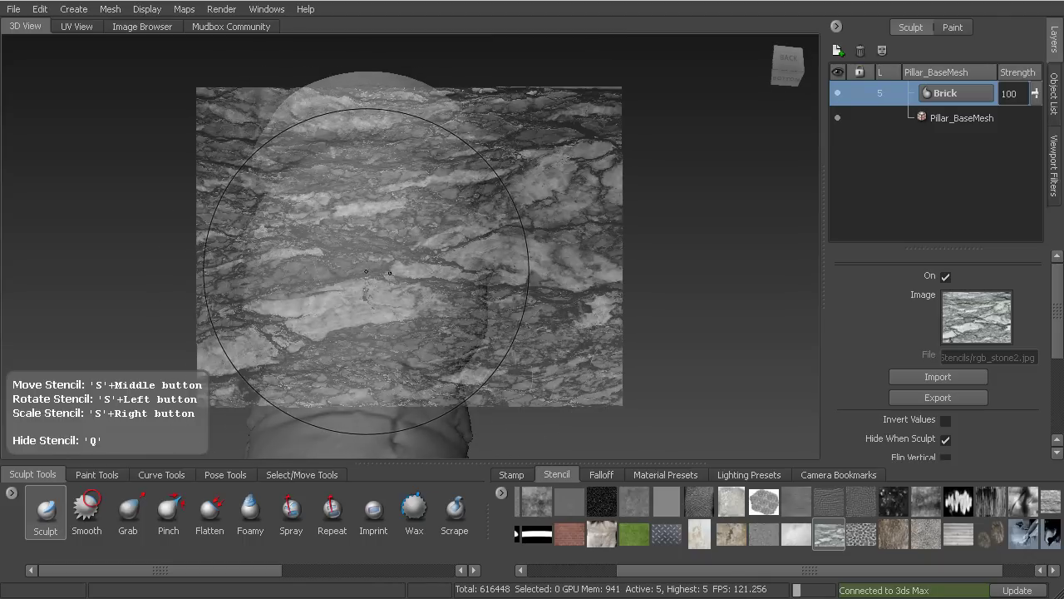
Extend the stone texture through the stencil around the capital's back corners, covering the bands and the lower drum.
key("q")
left_click_drag(365, 261, 375, 272, "alt")
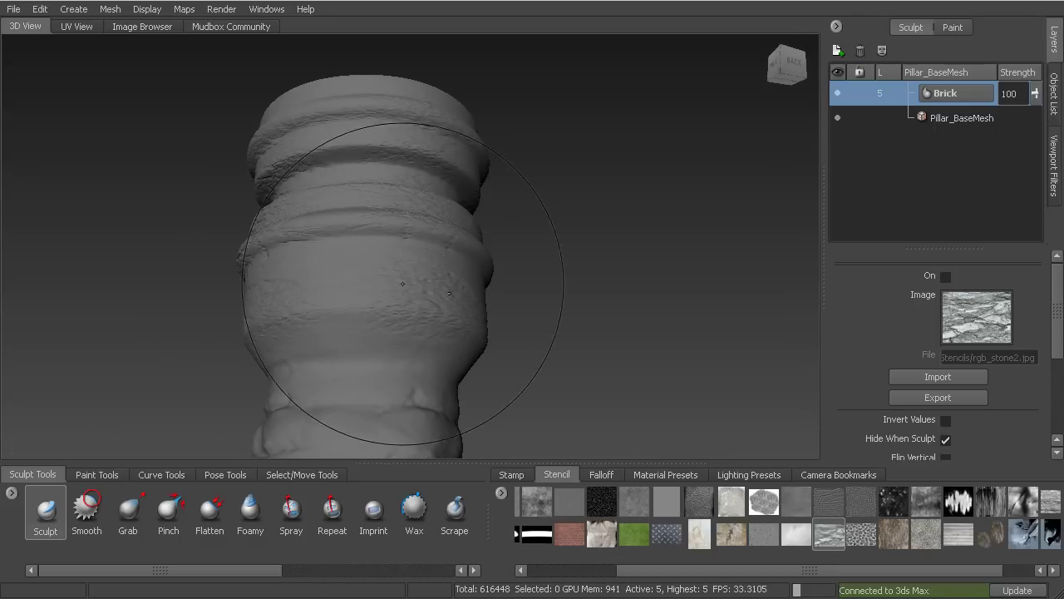
key("q")
key("q")
key("q")
key("q")
key("q")
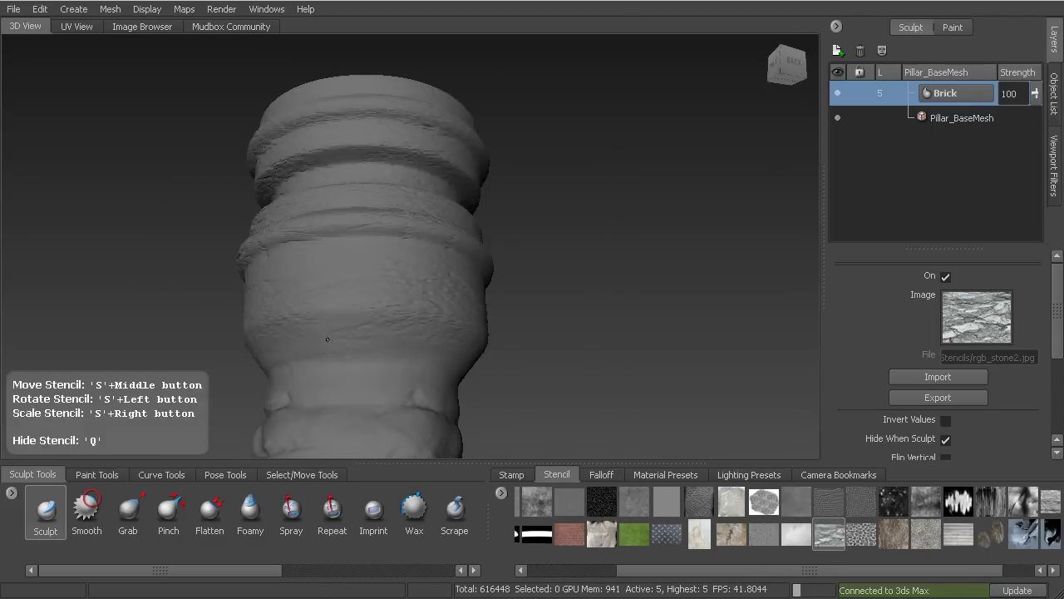
key("q")
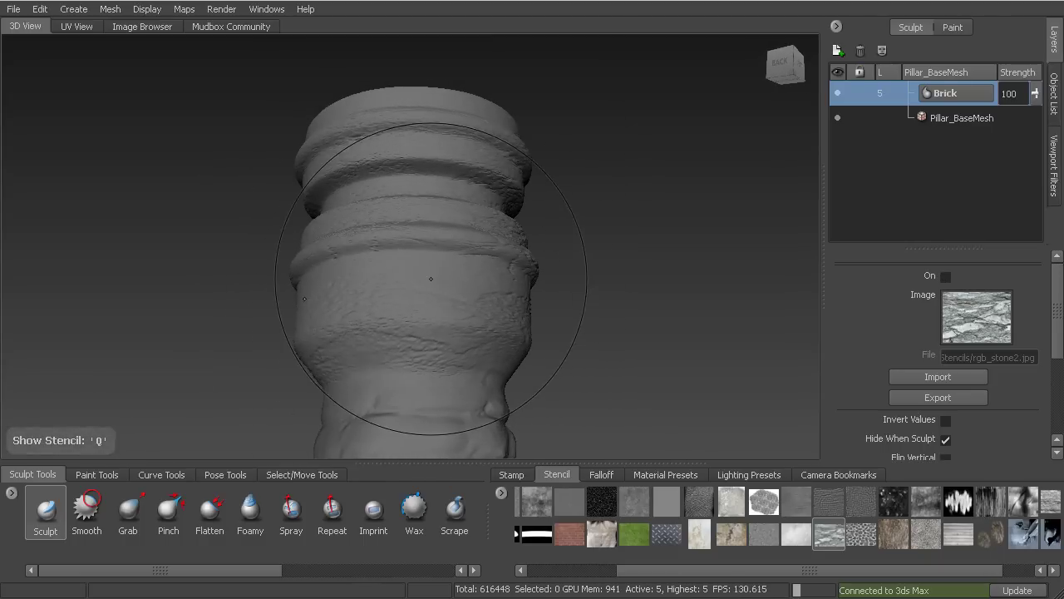
key("q")
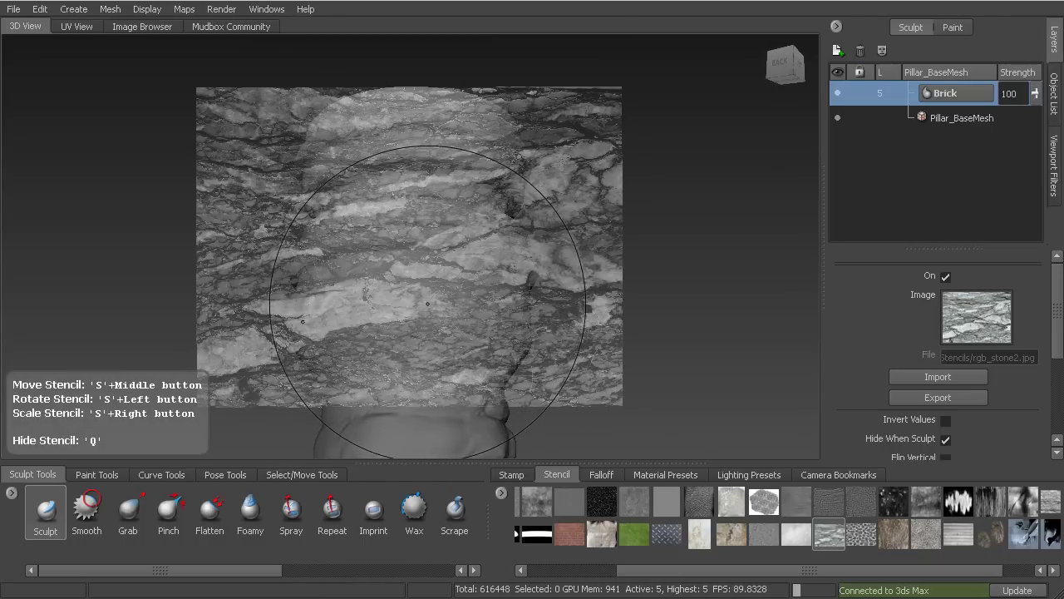
key("q")
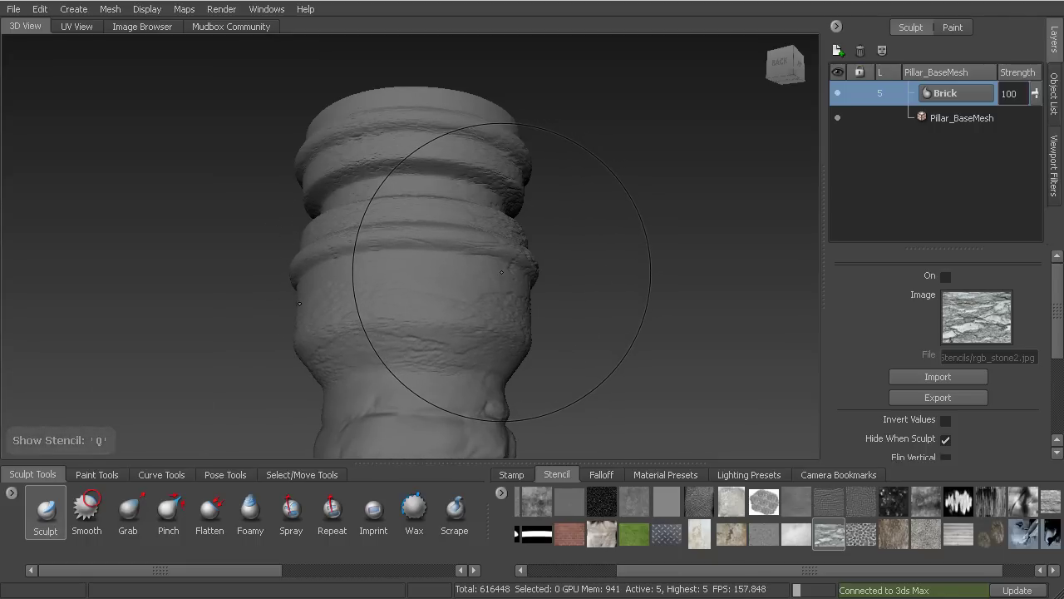
Sculpt stone texture through the stencil over the capital's left side, continuing around toward its front corner.
left_click_drag(502, 271, 491, 258, "alt")
key("q")
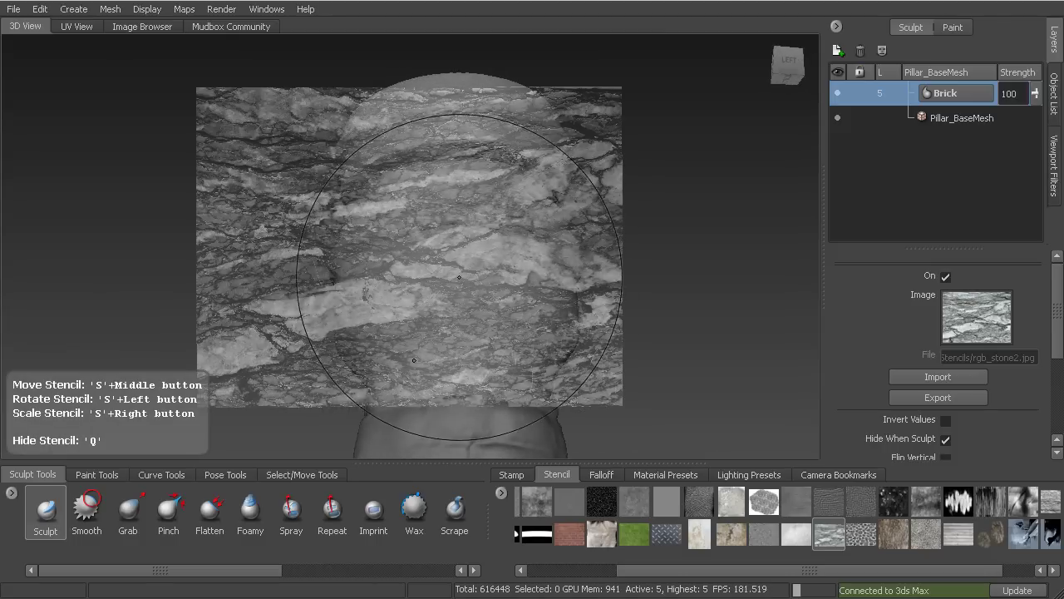
middle_click_drag(459, 277, 357, 299, "alt")
mouse_move(357, 324)
left_mouse_down("alt")
mouse_move(418, 301)
mouse_move(356, 306)
left_mouse_up("alt")
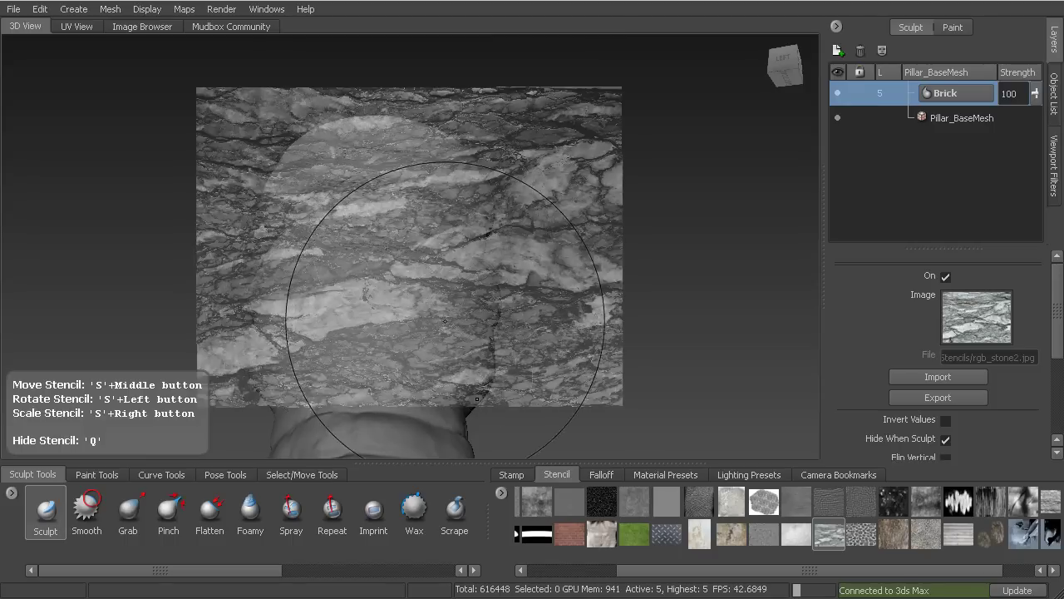
left_click_drag(445, 320, 442, 283, "alt")
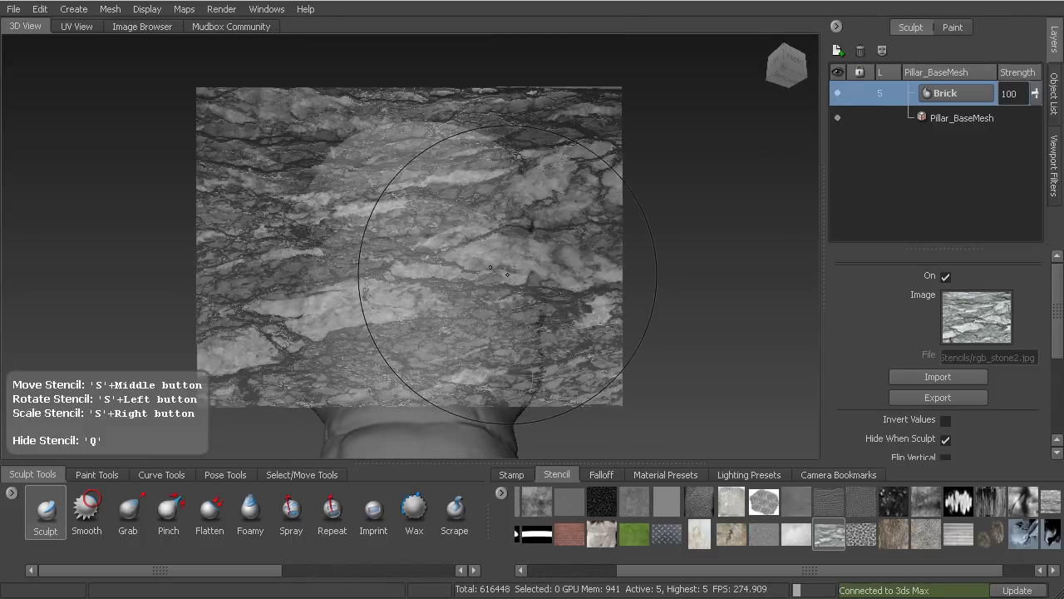
key("q")
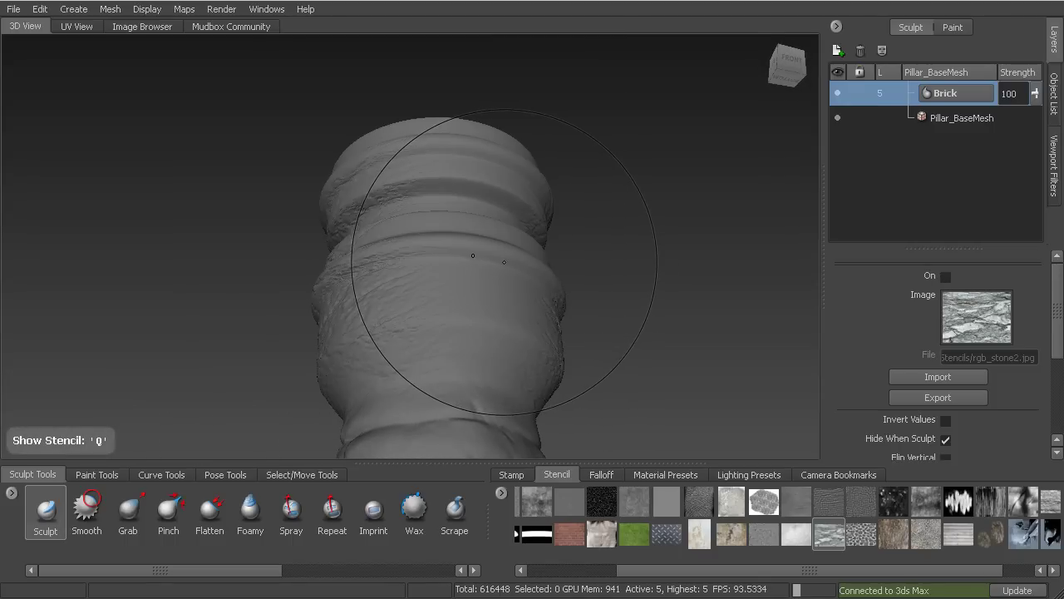
Sculpt stone texture through the stencil down the front of the capital, from the upper bands to the lower drum.
mouse_move(516, 252)
left_mouse_down("alt")
mouse_move(461, 280)
mouse_move(523, 273)
left_mouse_up("alt")
key("q")
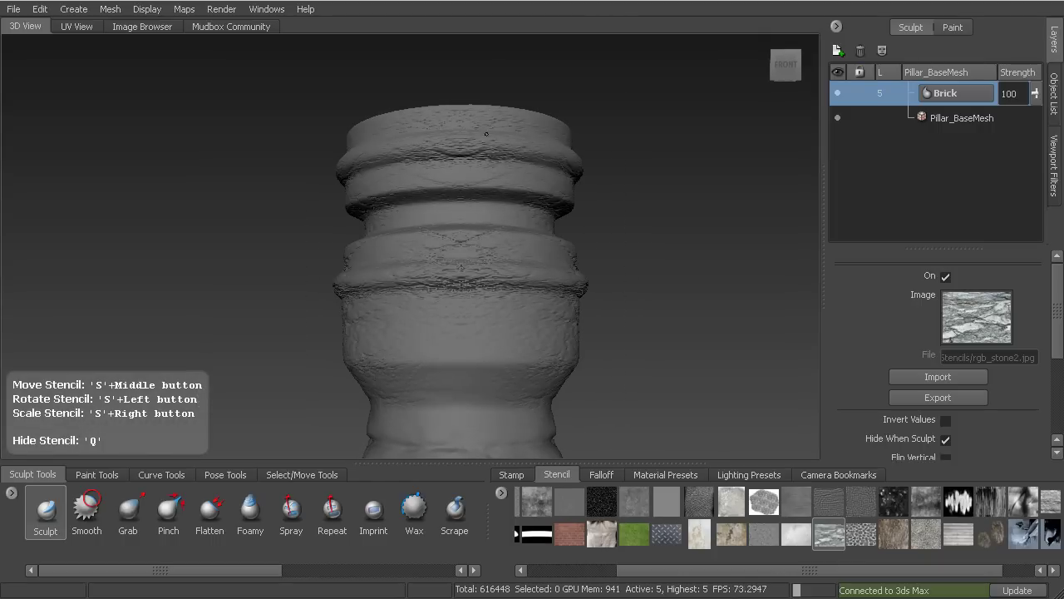
left_click_drag(459, 223, 455, 241)
left_click_drag(445, 299, 446, 335)
left_click_drag(459, 349, 483, 360)
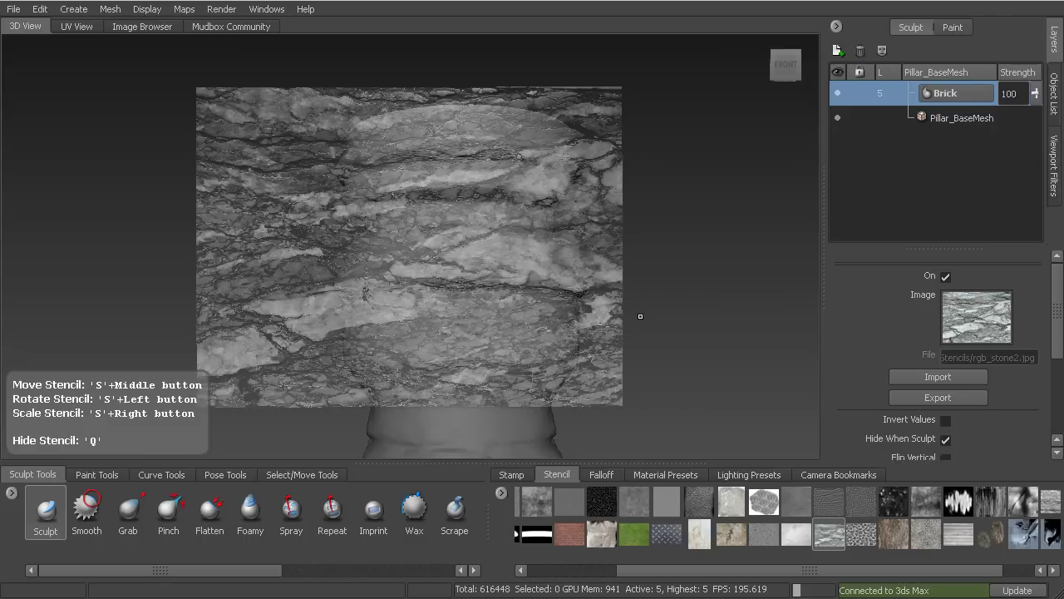
Sculpt stone texture through the stencil over the capital's rings and drum at the front-right corner.
left_click_drag(639, 316, 540, 306, "alt")
middle_click_drag(541, 306, 489, 348, "alt")
left_click_drag(363, 321, 388, 290)
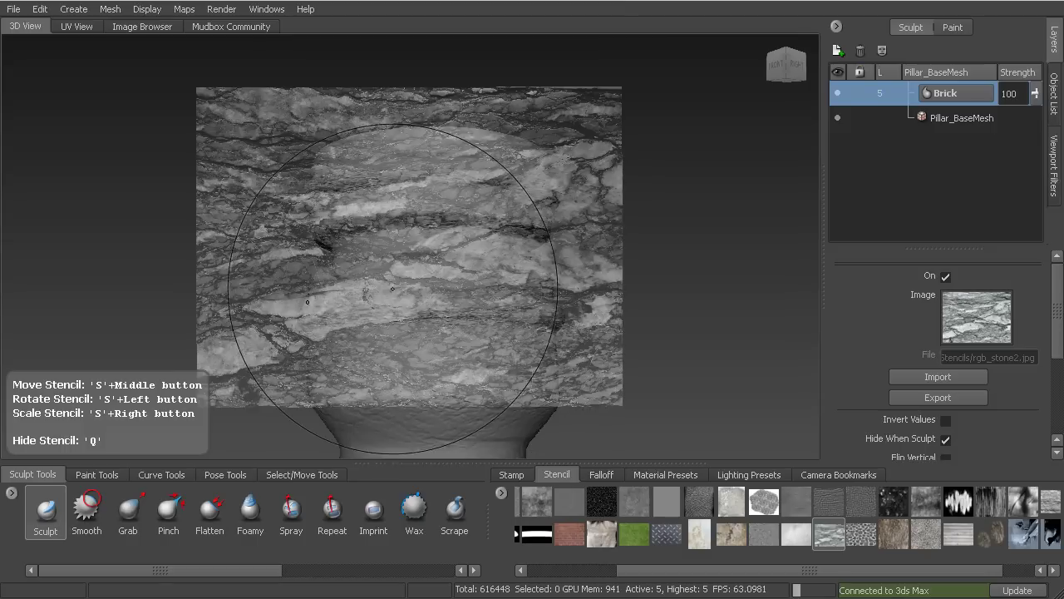
left_click_drag(426, 246, 499, 243)
Sculpt stone texture through the stencil across the flat top face of the pillar.
mouse_move(559, 218)
left_mouse_down("alt")
mouse_move(582, 221)
mouse_move(608, 260)
mouse_move(612, 328)
left_mouse_up("alt")
left_click_drag(407, 174, 395, 153)
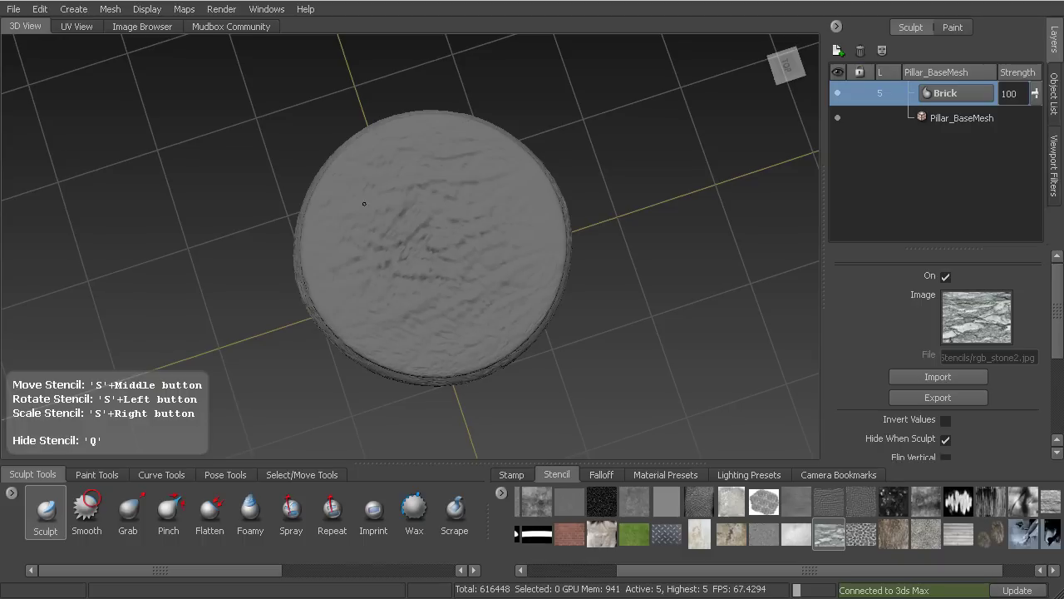
left_click_drag(507, 297, 532, 283)
Hide the stencil and smooth the stone texture on the rings of the capital's right side.
left_click_drag(669, 291, 608, 209, "alt")
right_click_drag(665, 268, 664, 243, "alt")
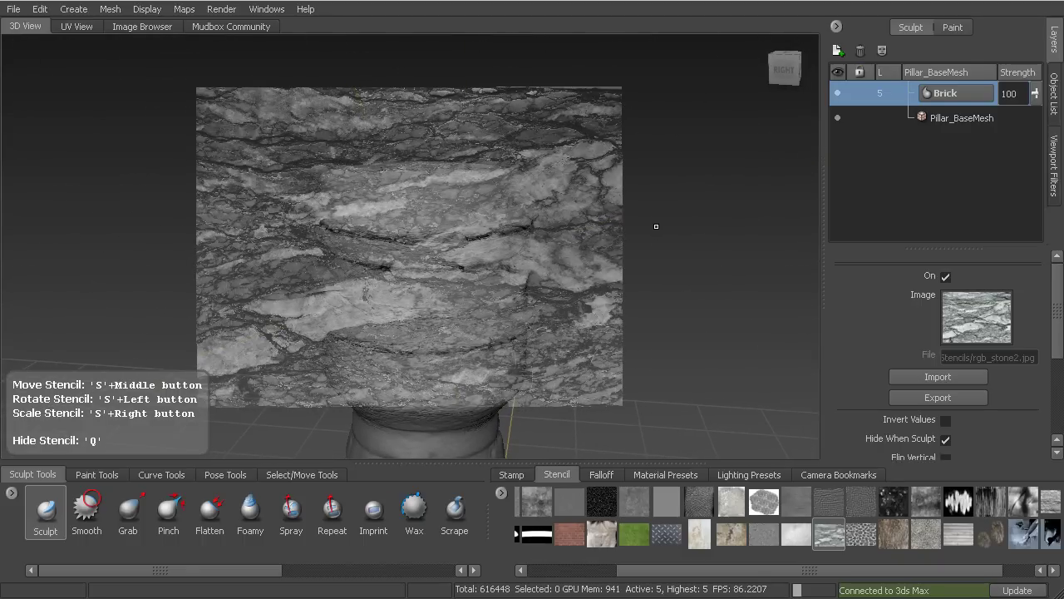
key("q")
left_click_drag(581, 297, 580, 276, "alt")
middle_click_drag(580, 276, 508, 252, "alt")
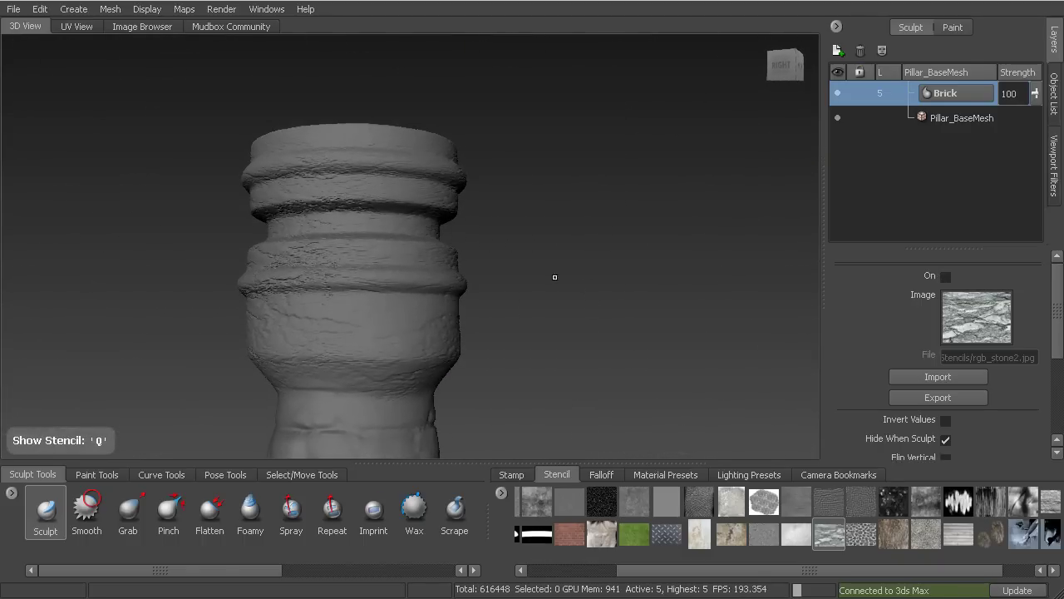
right_click_drag(553, 278, 547, 304, "alt")
scroll(574, 291, "up", 2)
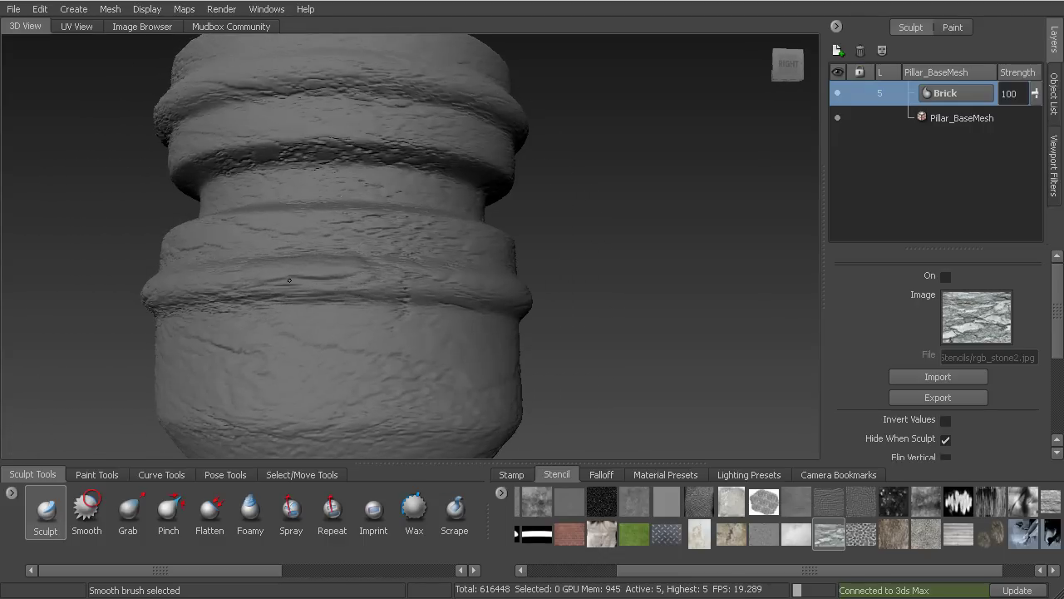
Smooth the mirrored seam in the stone texture down the middle of the capital's front and back.
mouse_move(294, 276)
left_mouse_down("alt")
mouse_move(380, 183)
mouse_move(389, 99)
left_mouse_up("alt")
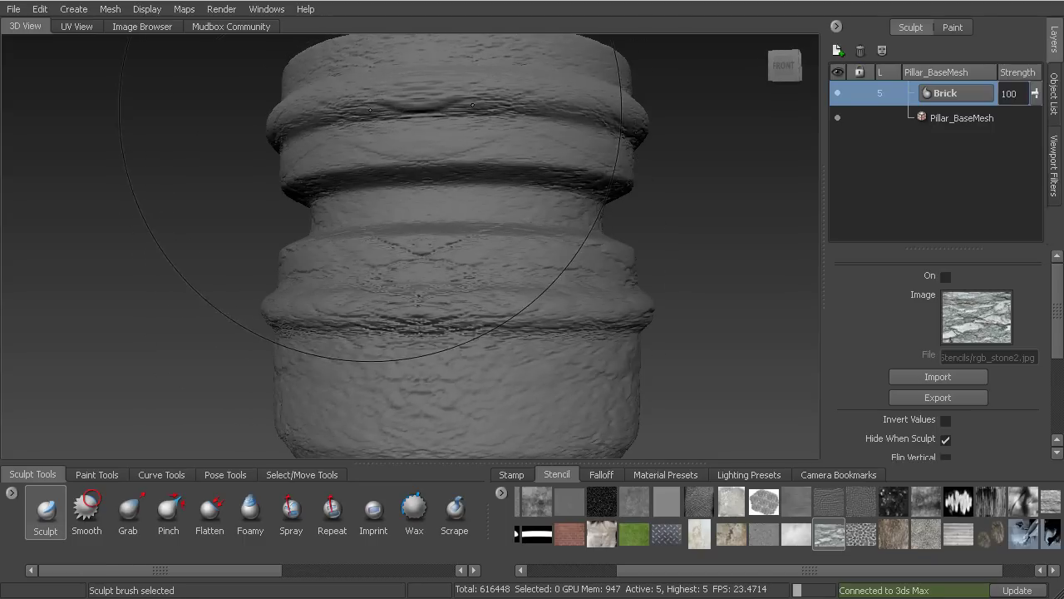
key("shift")
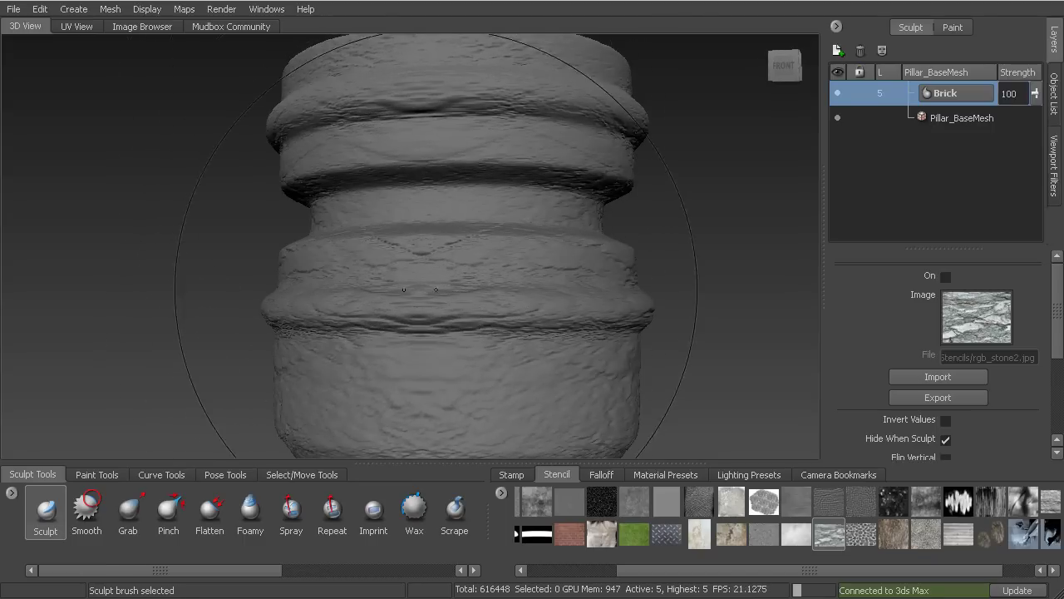
mouse_move(413, 334)
left_mouse_down("alt")
mouse_move(476, 316)
mouse_move(497, 186)
mouse_move(429, 199)
mouse_move(464, 220)
left_mouse_up("alt")
key("shift")
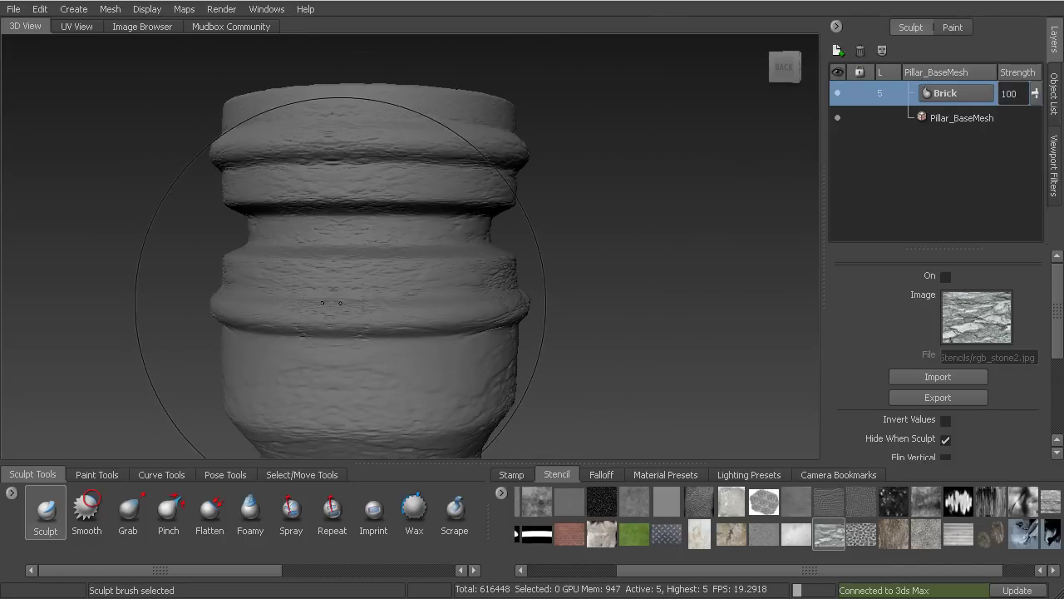
left_click_drag(360, 306, 398, 295, "alt")
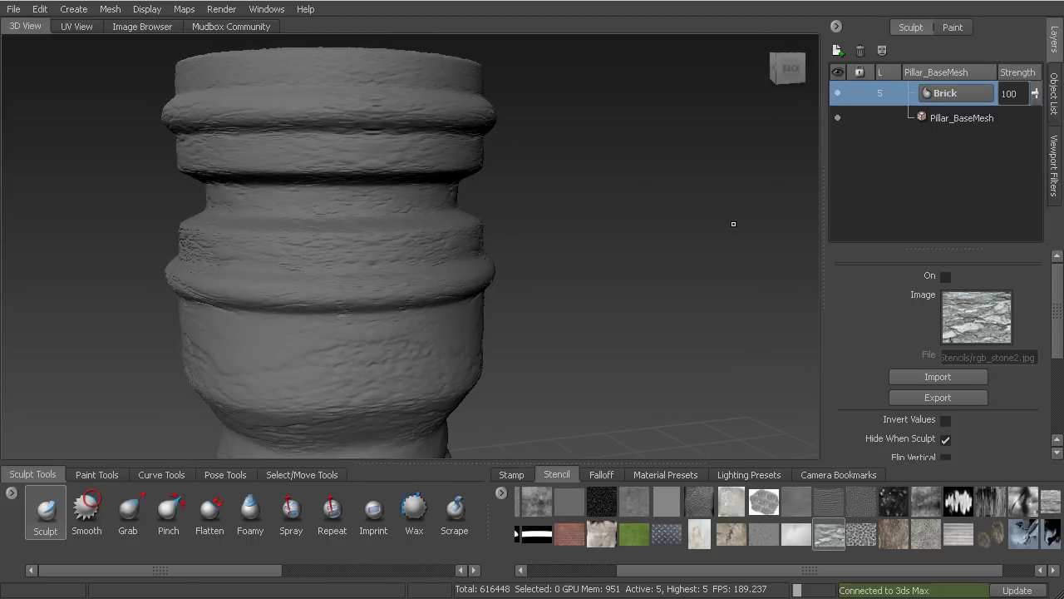
Create a new sculpt layer above Brick and name it Base.
right_click_drag(533, 332, 507, 400, "alt")
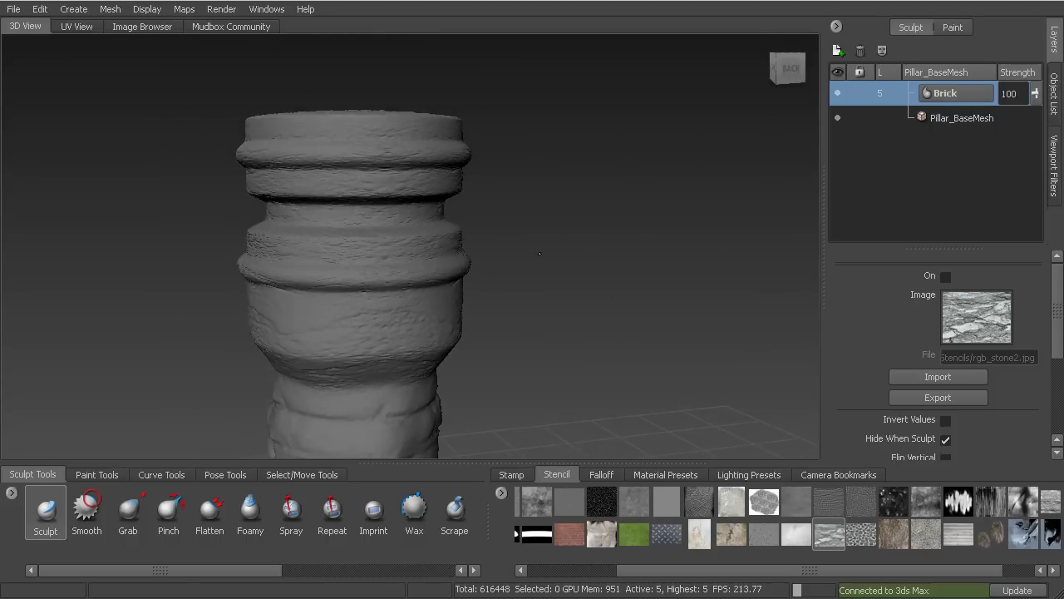
mouse_move(507, 401)
middle_mouse_down("alt")
mouse_move(536, 209)
mouse_move(524, 298)
middle_mouse_up("alt")
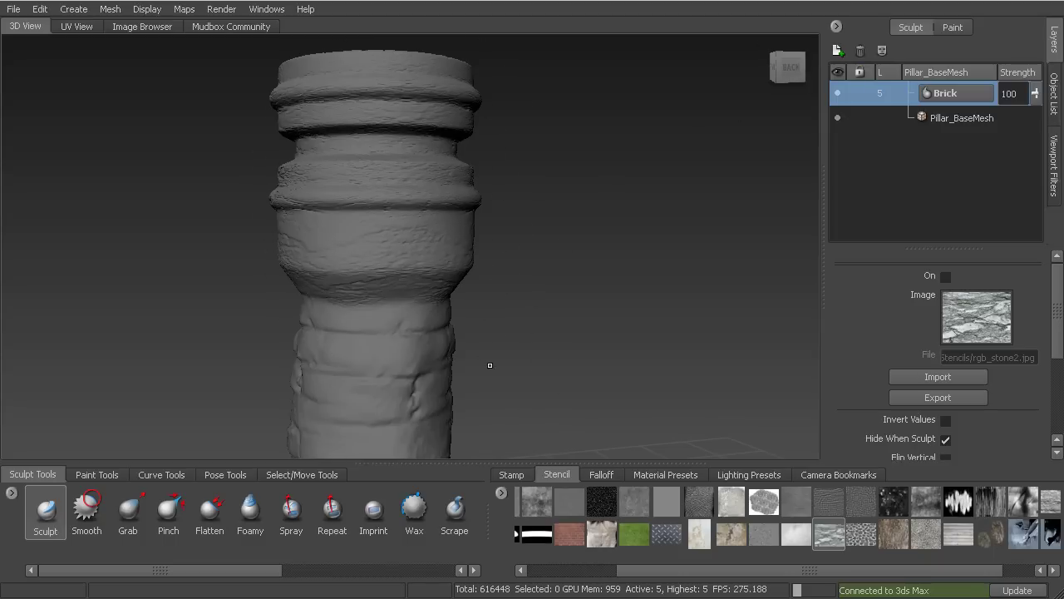
mouse_move(488, 364)
middle_mouse_down("alt")
mouse_move(497, 269)
mouse_move(488, 352)
middle_mouse_up("alt")
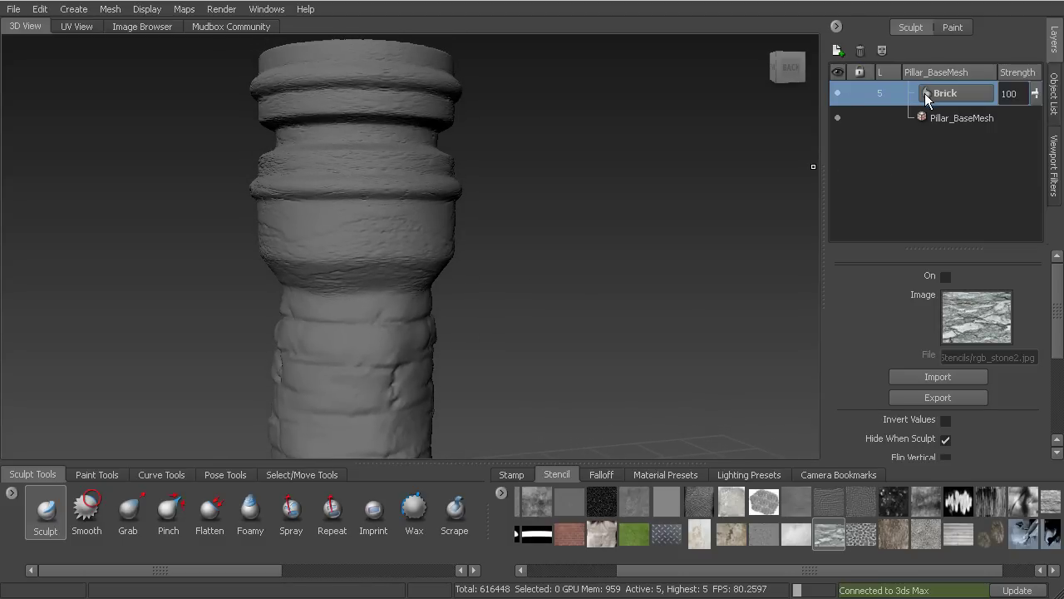
left_click(837, 52)
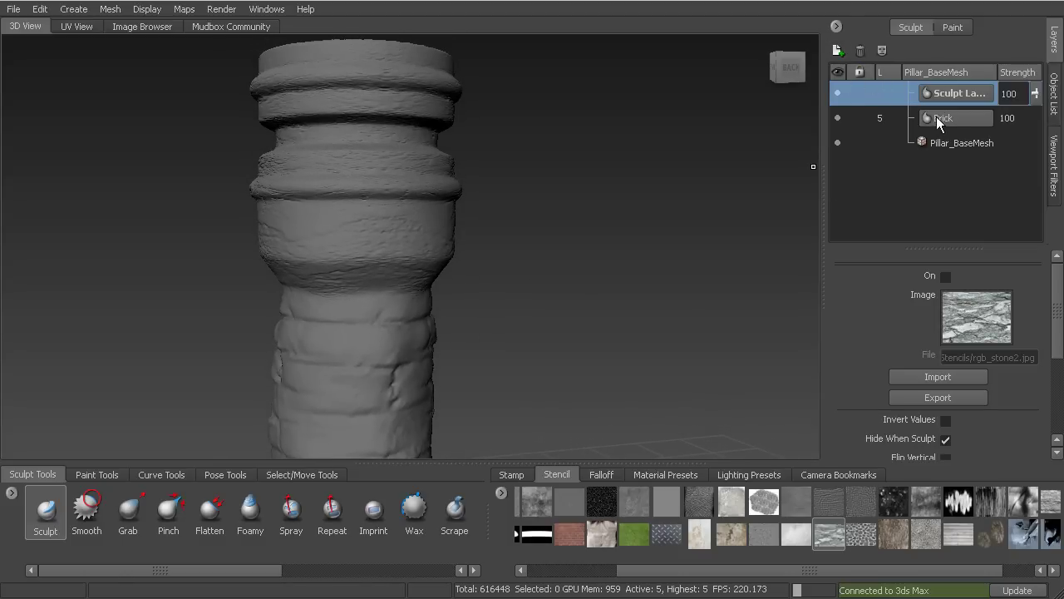
double_click(951, 93)
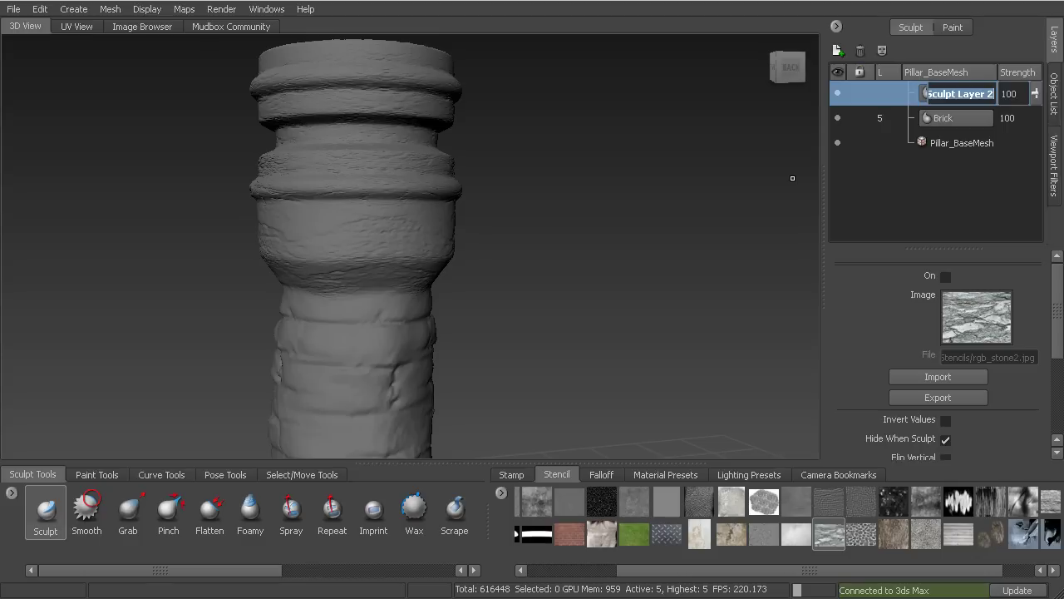
scroll(793, 178, "up", 1)
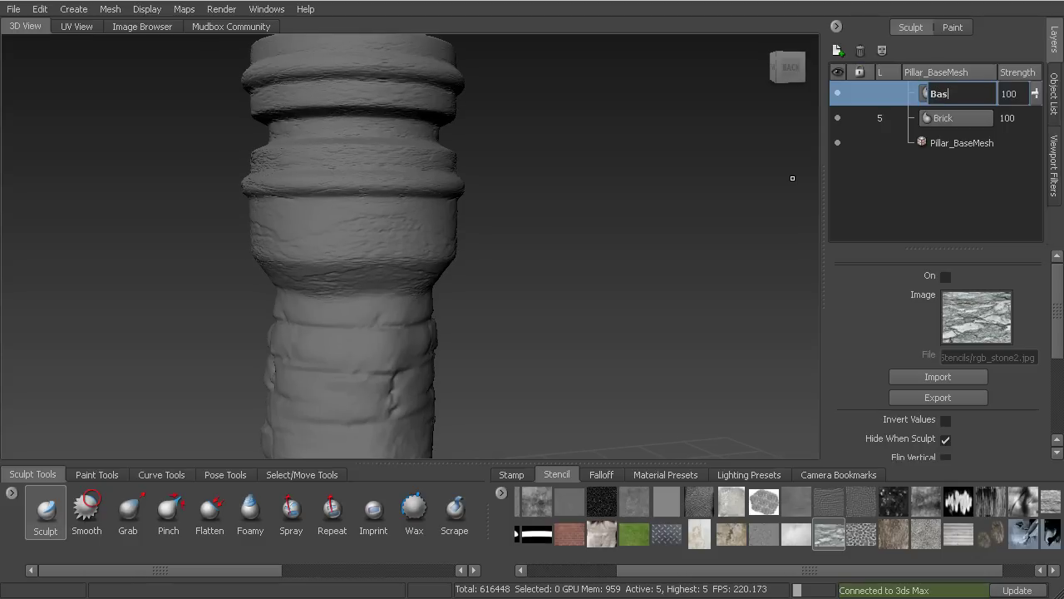
key("Return")
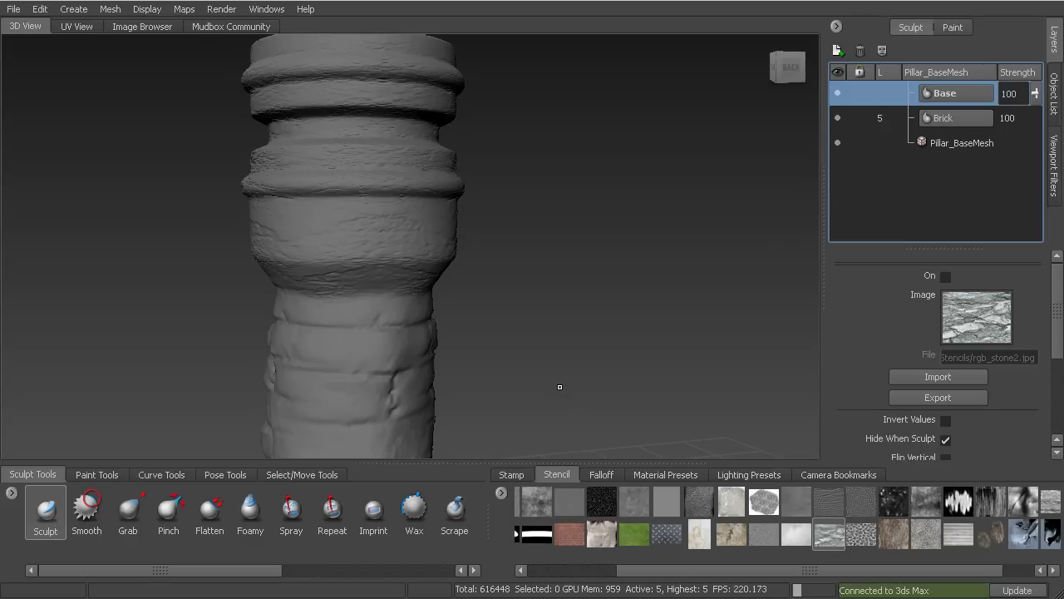
Show the stone stencil and sculpt its texture over the drum and rings of the pillar's base on the back side.
middle_click_drag(560, 387, 527, 108, "alt")
middle_click_drag(449, 416, 495, 168, "alt")
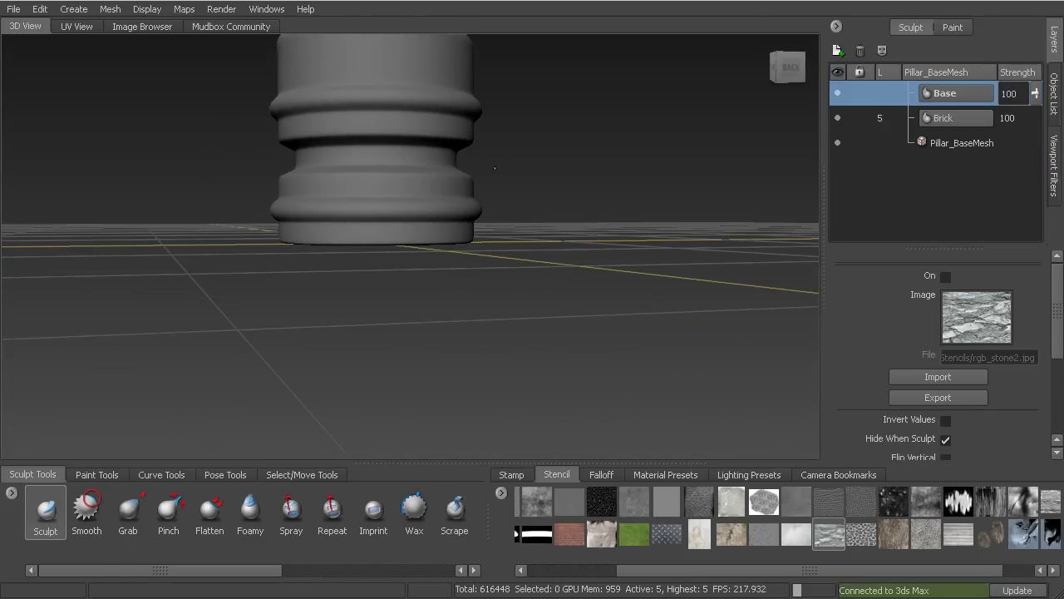
left_click_drag(495, 169, 481, 349, "alt")
key("q")
mouse_move(327, 243)
left_mouse_down()
mouse_move(380, 246)
mouse_move(423, 309)
left_mouse_up()
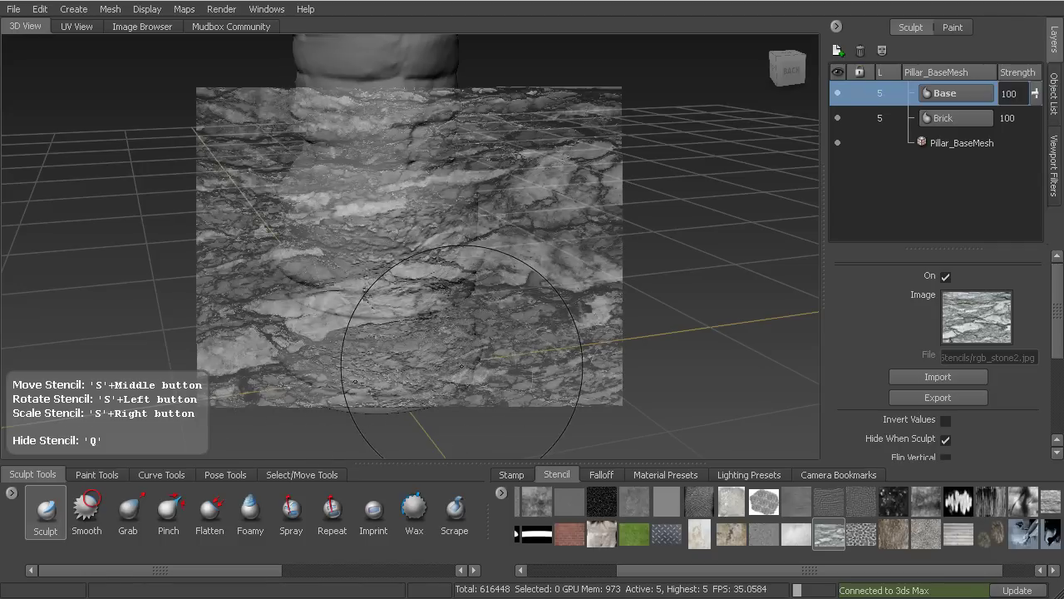
Sculpt stone texture through the stencil over the base's rings on the right side and the front-right corner.
mouse_move(392, 368)
left_mouse_down("alt")
mouse_move(397, 317)
mouse_move(518, 277)
left_mouse_up("alt")
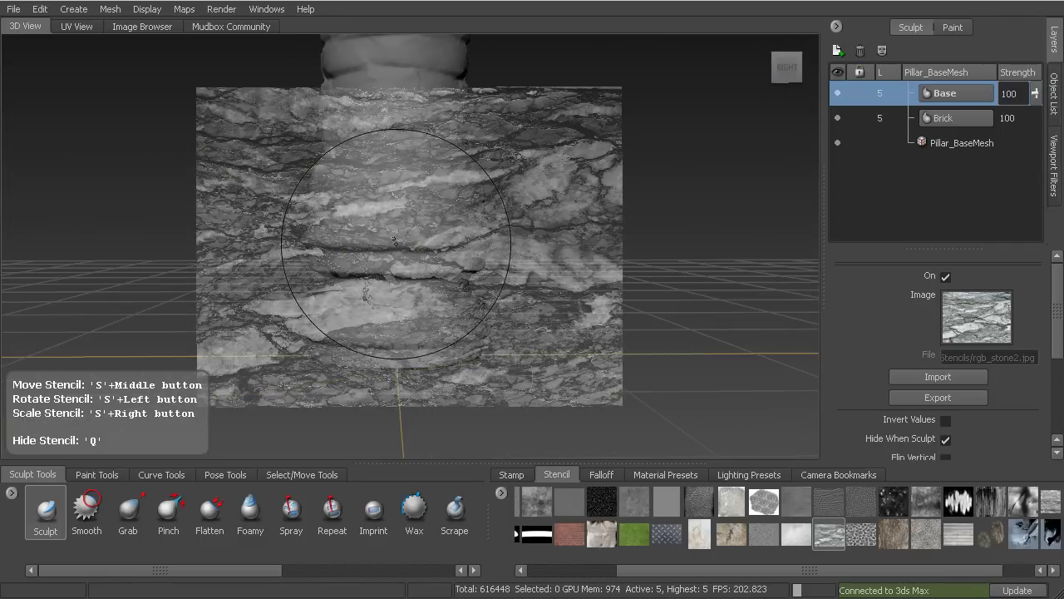
mouse_move(396, 244)
left_mouse_down()
mouse_move(432, 223)
mouse_move(457, 183)
mouse_move(380, 252)
mouse_move(457, 295)
mouse_move(473, 324)
left_mouse_up()
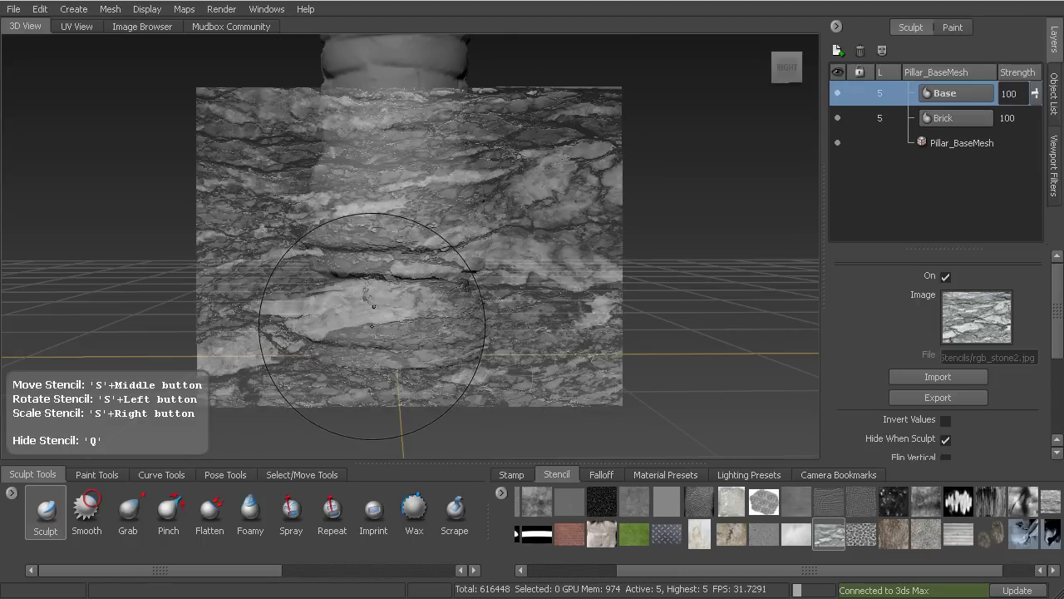
mouse_move(372, 325)
left_mouse_down("alt")
mouse_move(332, 308)
mouse_move(271, 246)
mouse_move(328, 265)
left_mouse_up("alt")
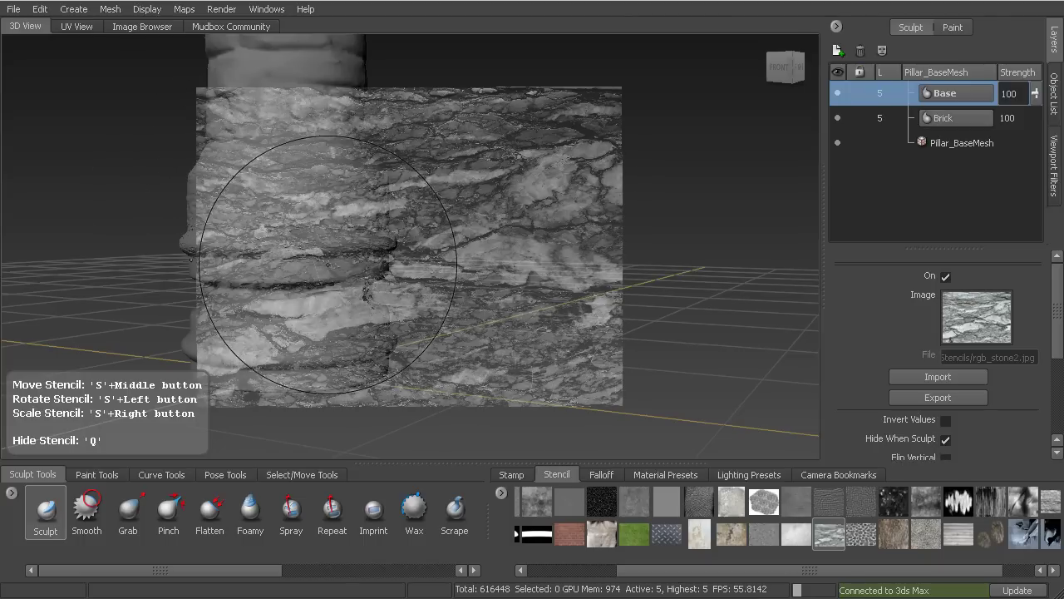
left_click_drag(353, 333, 296, 361)
Center the base's front under the stone stencil and sculpt its texture over the drum and lower rings.
left_click_drag(294, 317, 349, 253, "alt")
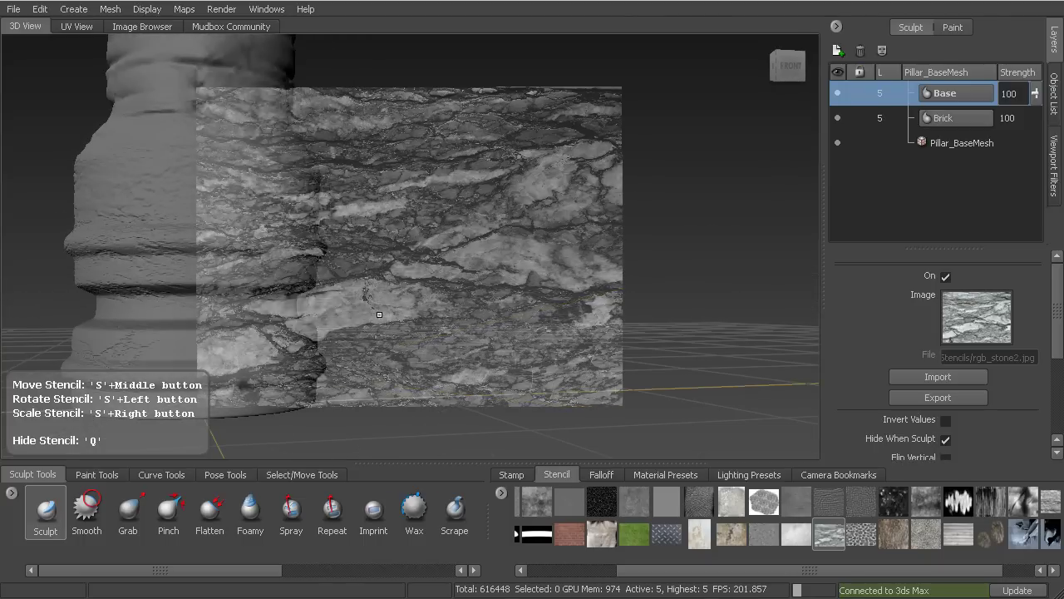
middle_click_drag(253, 250, 397, 246, "alt")
key("q")
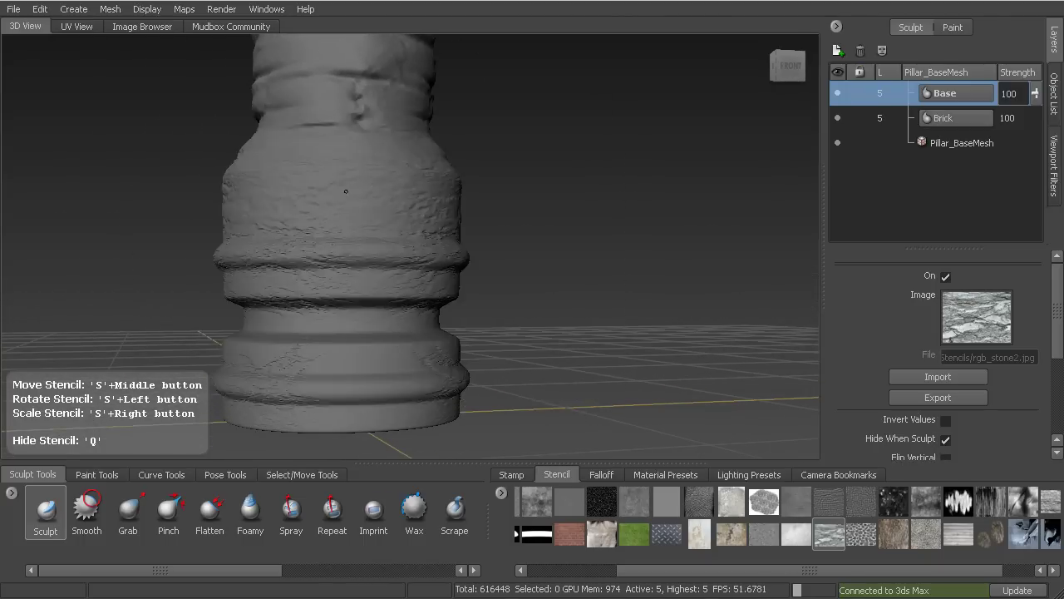
key("q")
key("q")
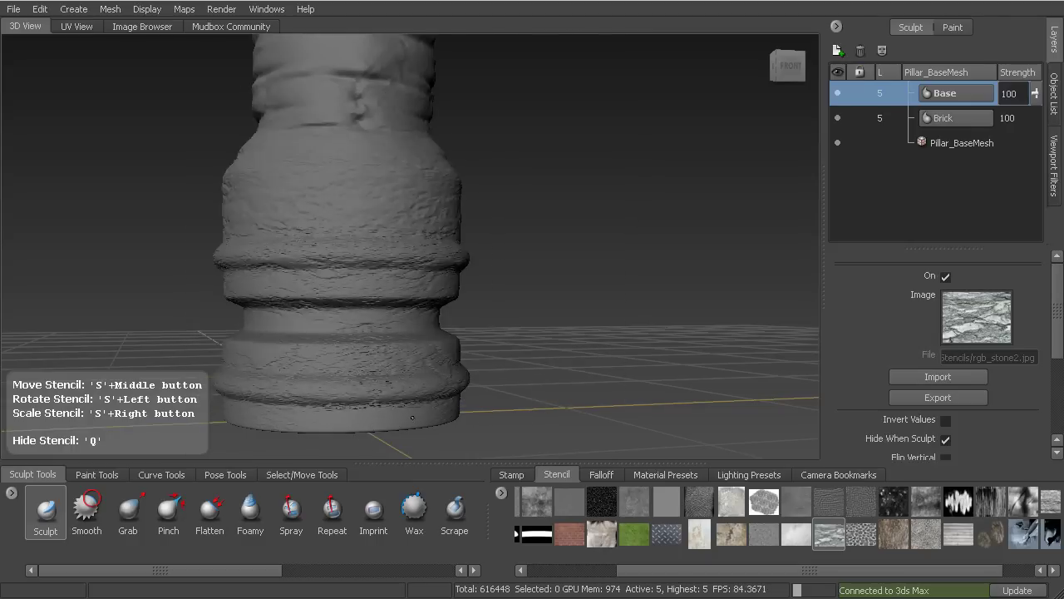
Sculpt stone texture through the stencil over the base's lowest ring and around the edge of its underside.
key("q")
middle_click_drag(364, 428, 347, 327, "alt")
left_click_drag(360, 297, 348, 327)
key("q")
left_click_drag(392, 287, 420, 220, "alt")
left_click_drag(350, 283, 321, 235)
key("q")
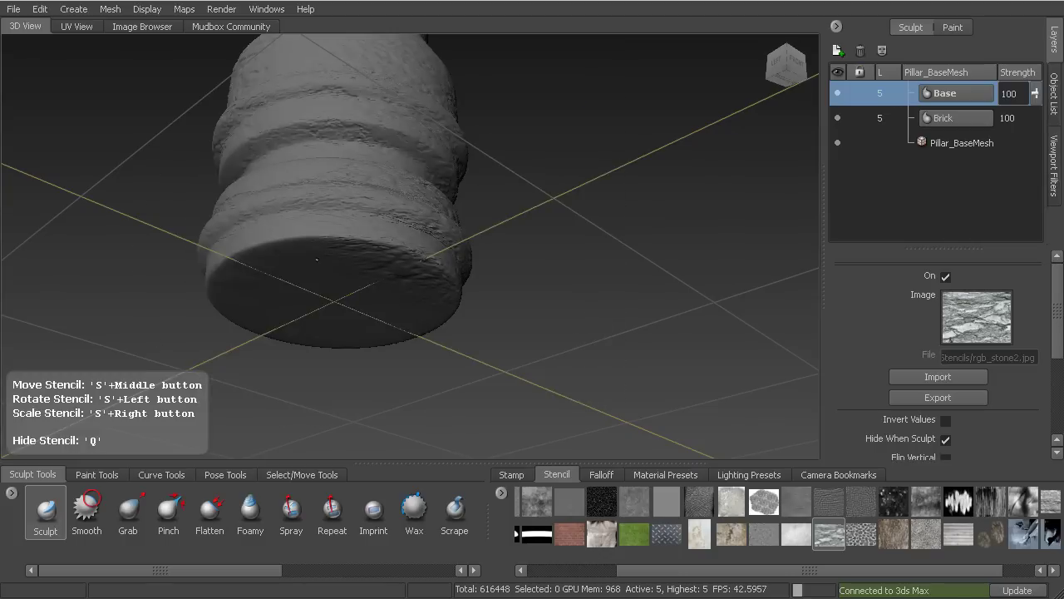
key("q")
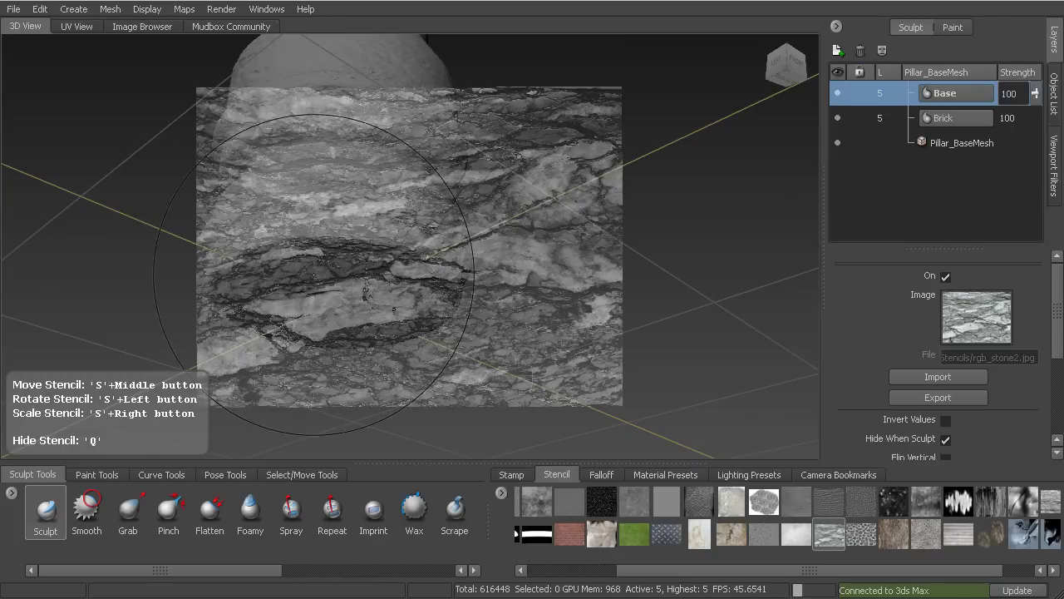
Hide the stone stencil and check the sculpted texture on the back of the base and along the shaft.
mouse_move(290, 273)
left_mouse_down("alt")
mouse_move(306, 160)
mouse_move(324, 229)
mouse_move(431, 324)
mouse_move(437, 259)
mouse_move(422, 192)
mouse_move(457, 221)
mouse_move(586, 221)
mouse_move(566, 266)
mouse_move(420, 316)
left_mouse_up("alt")
key("q")
key("q")
key("q")
key("q")
key("q")
key("q")
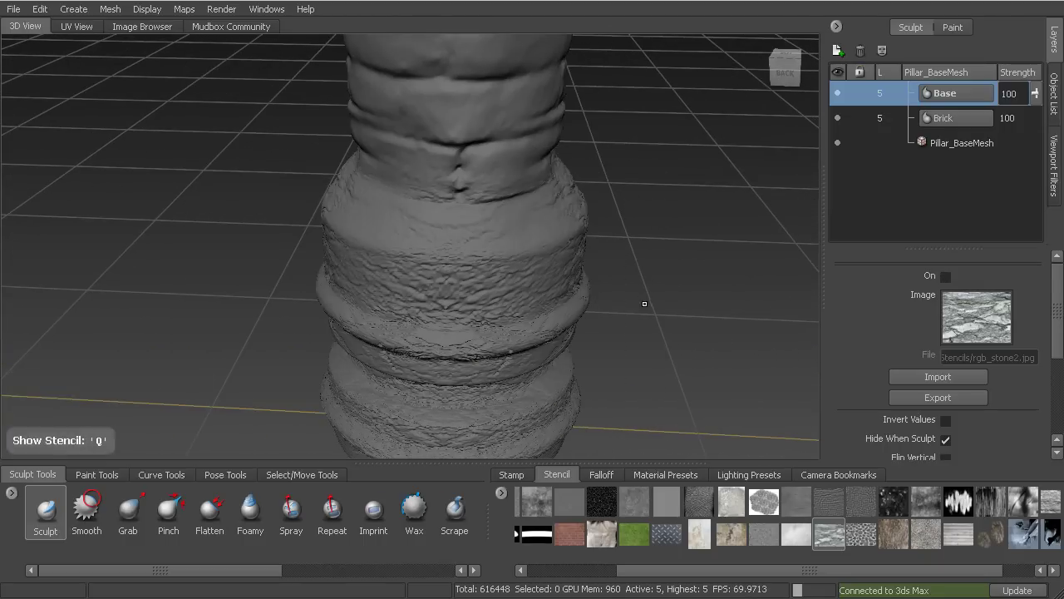
mouse_move(642, 302)
left_mouse_down("alt")
mouse_move(625, 232)
mouse_move(433, 282)
left_mouse_up("alt")
key("shift")
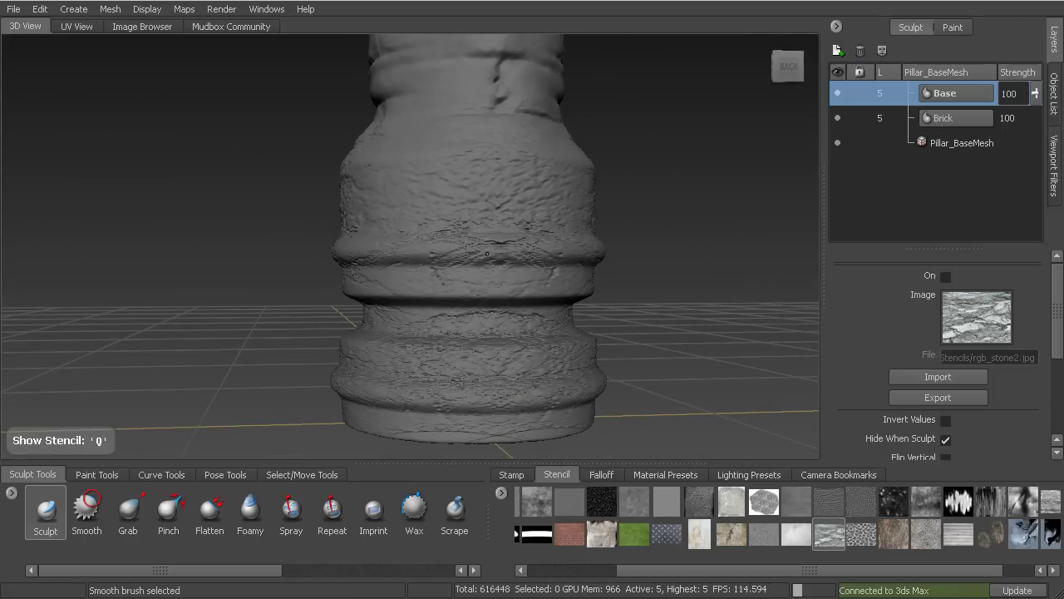
mouse_move(488, 237)
left_mouse_down("alt")
mouse_move(471, 312)
mouse_move(431, 363)
left_mouse_up("alt")
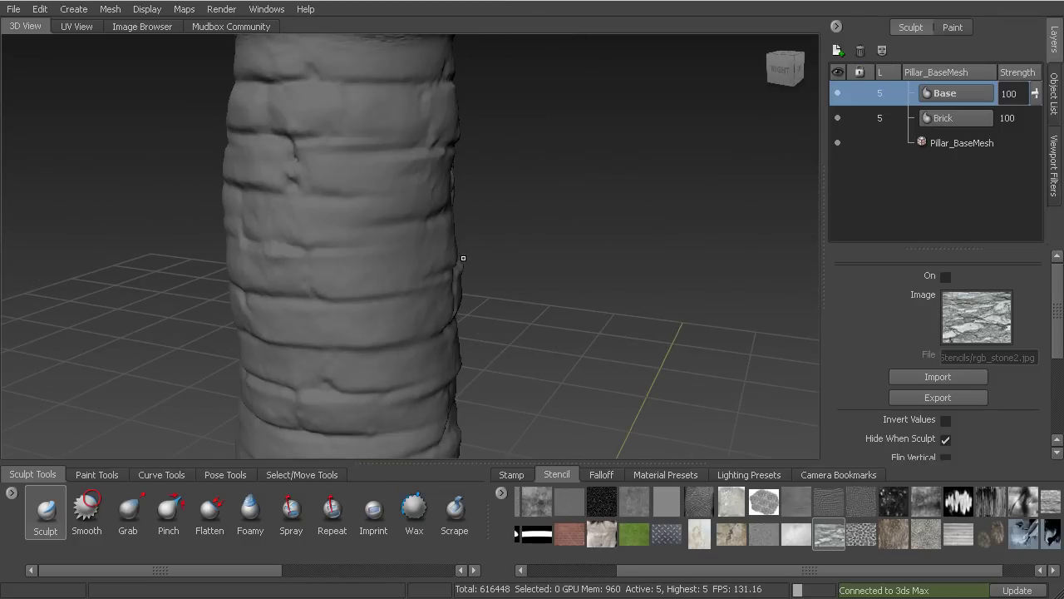
Set up the Wax brush at size 6.30 with mirroring off, undoing the mirrored trial stroke on the capital.
left_click(423, 512)
middle_click_drag(490, 294, 487, 437, "alt")
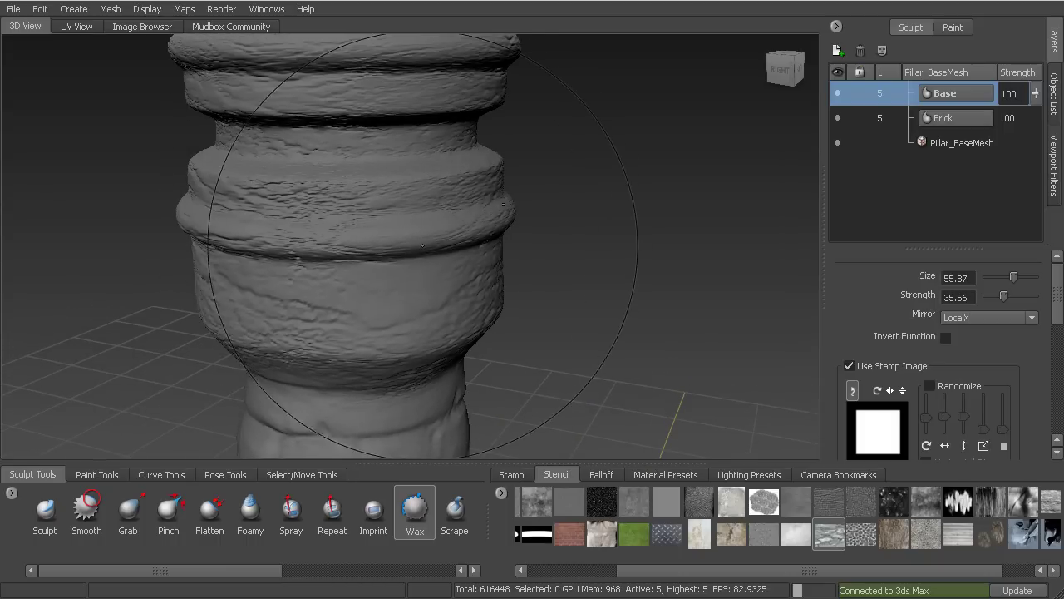
left_click_drag(405, 244, 405, 106)
left_click_drag(499, 198, 391, 198)
mouse_move(486, 313)
left_mouse_down("alt")
mouse_move(560, 267)
mouse_move(551, 295)
mouse_move(518, 233)
left_mouse_up("alt")
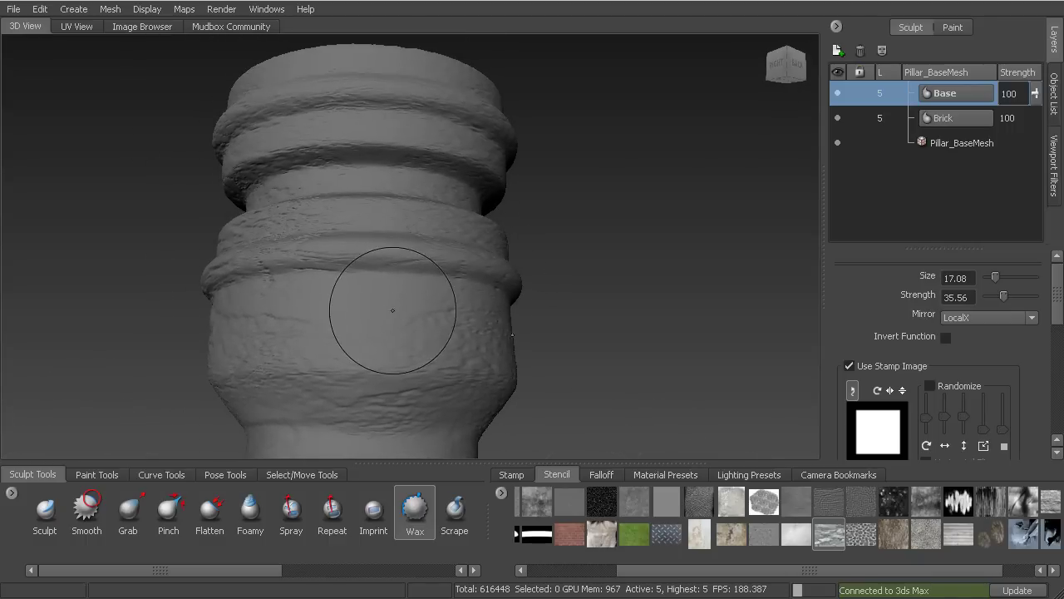
mouse_move(374, 285)
left_mouse_down()
mouse_move(374, 155)
mouse_move(370, 171)
left_mouse_up()
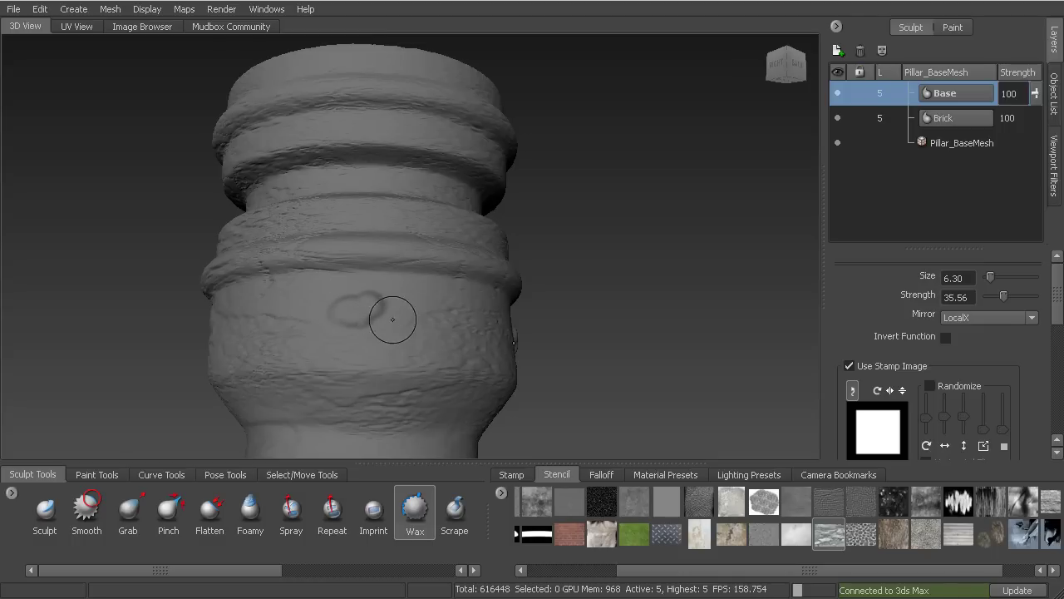
key("ctrl+z")
left_click(986, 319)
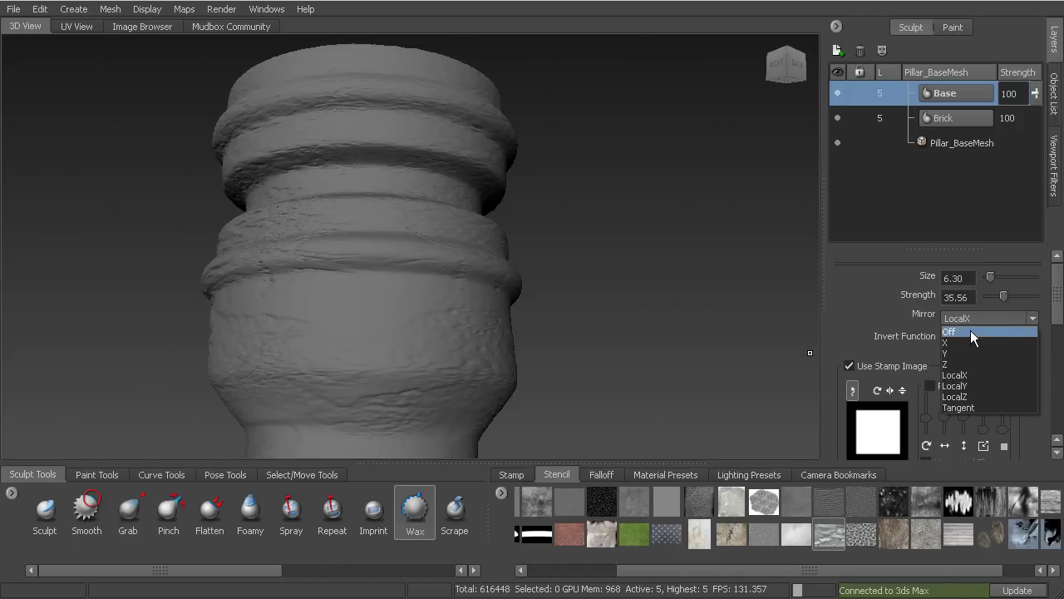
left_click(959, 332)
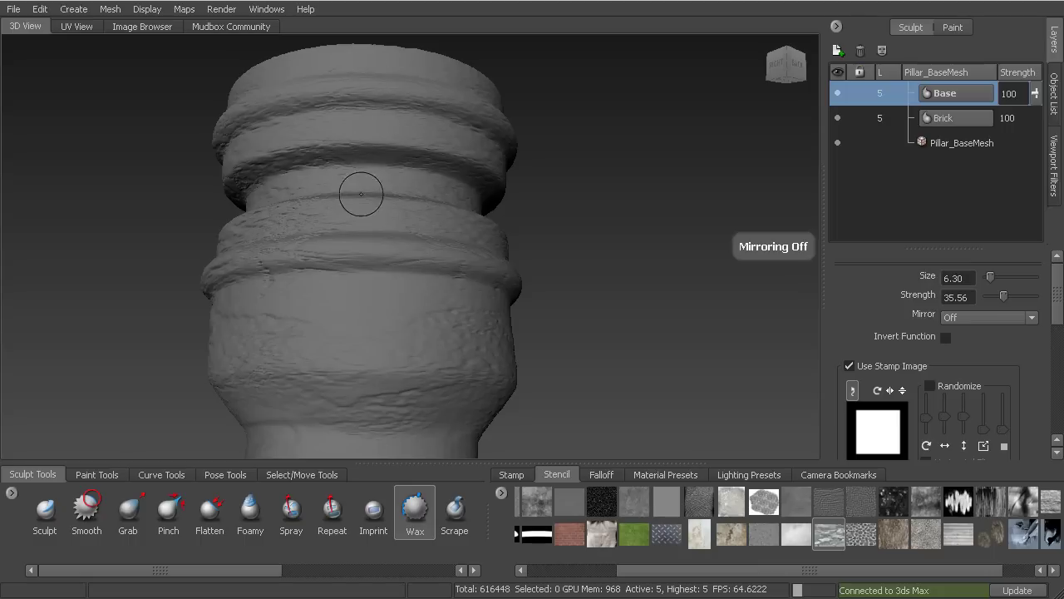
left_click_drag(399, 304, 420, 289, "alt")
middle_click_drag(420, 290, 412, 273, "alt")
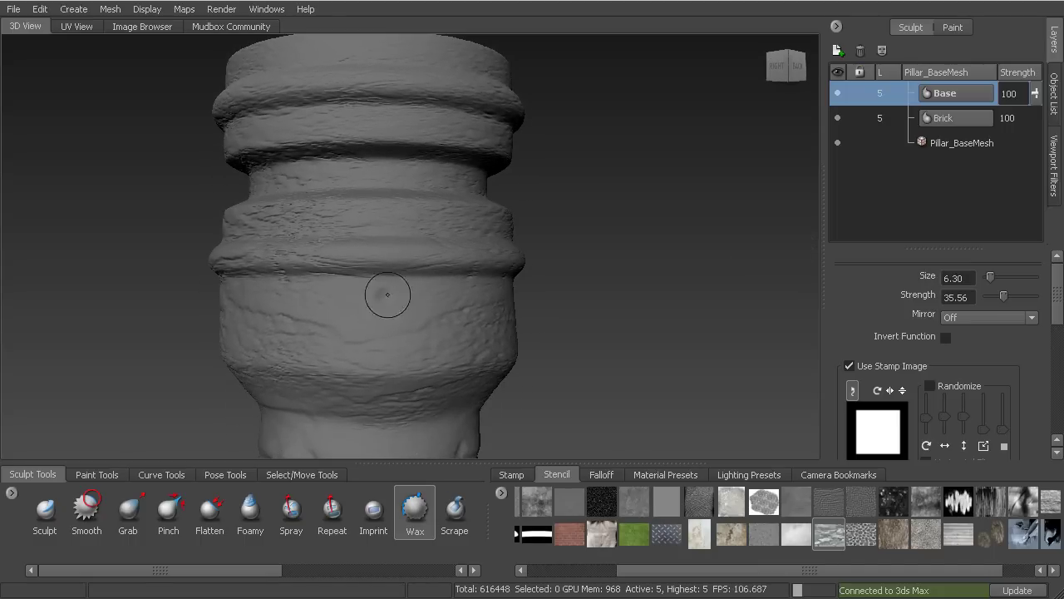
left_click_drag(388, 307, 388, 299)
left_click_drag(406, 314, 404, 314)
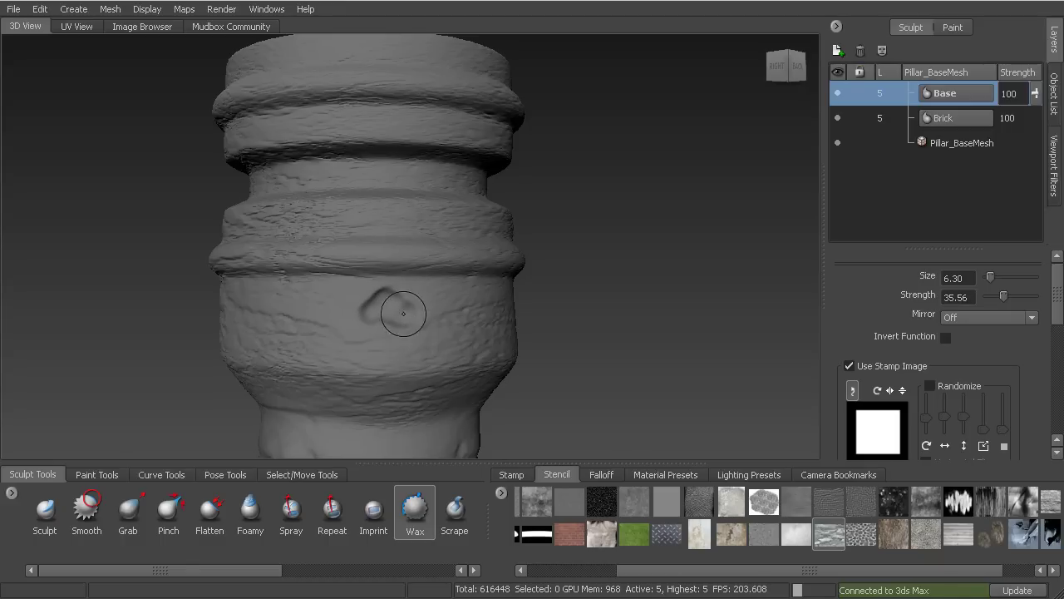
key("ctrl+z")
key("ctrl+z")
key("ctrl+z")
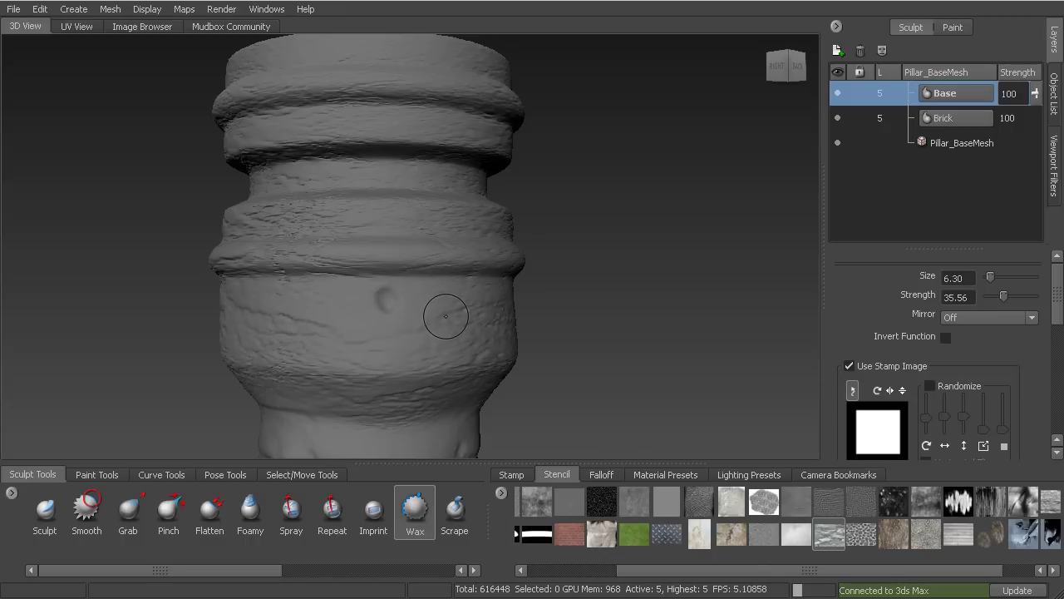
mouse_move(447, 316)
left_mouse_down("shift")
mouse_move(398, 312)
mouse_move(437, 291)
mouse_move(370, 310)
mouse_move(441, 289)
mouse_move(407, 309)
left_mouse_up("shift")
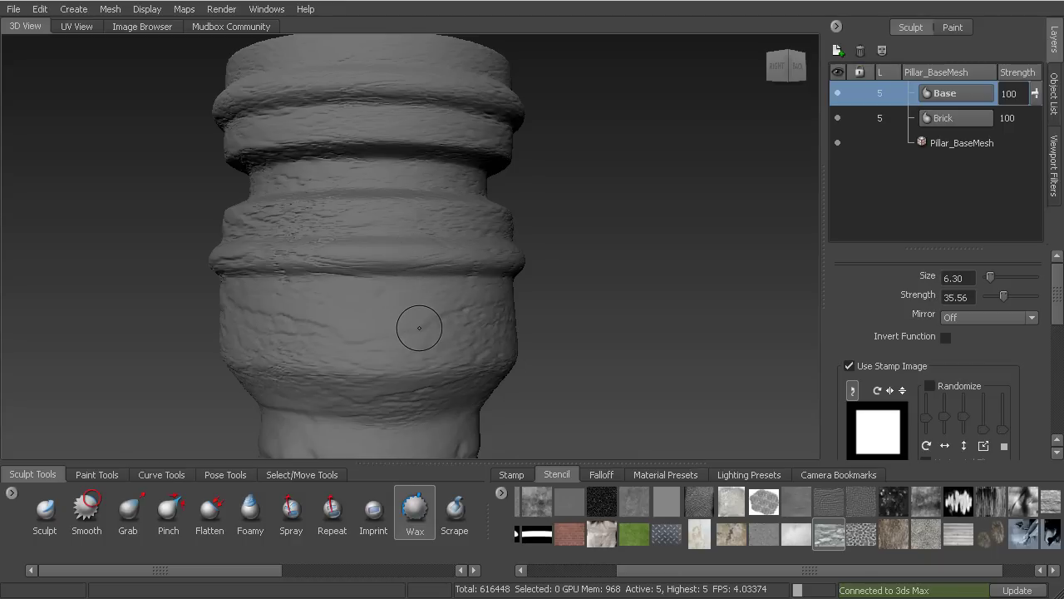
Subdivide the pillar mesh to level 6 and add a new sculpt layer named Chunks.
key("shift+d")
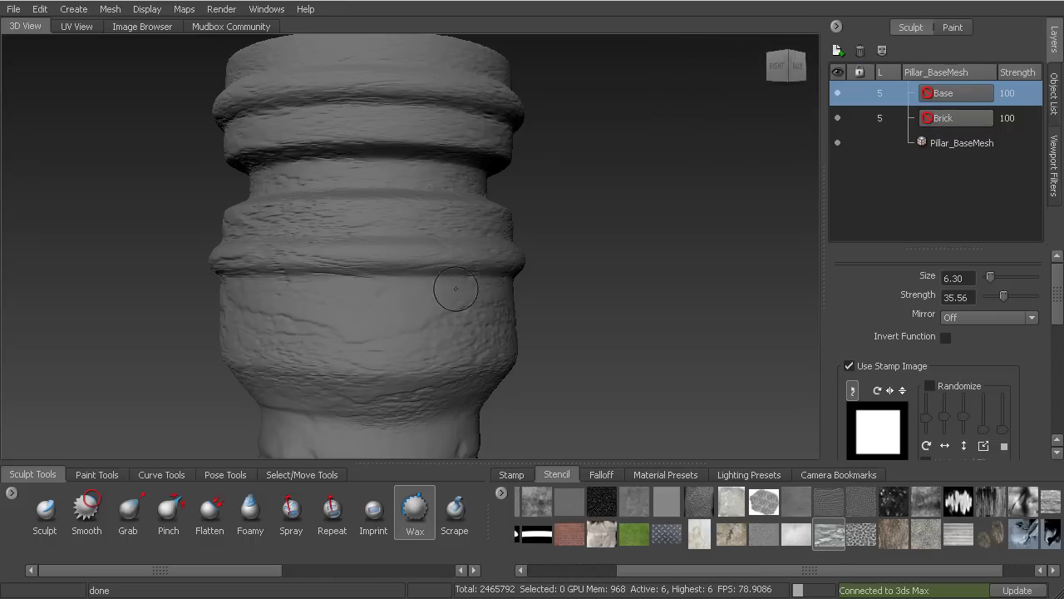
left_click(837, 51)
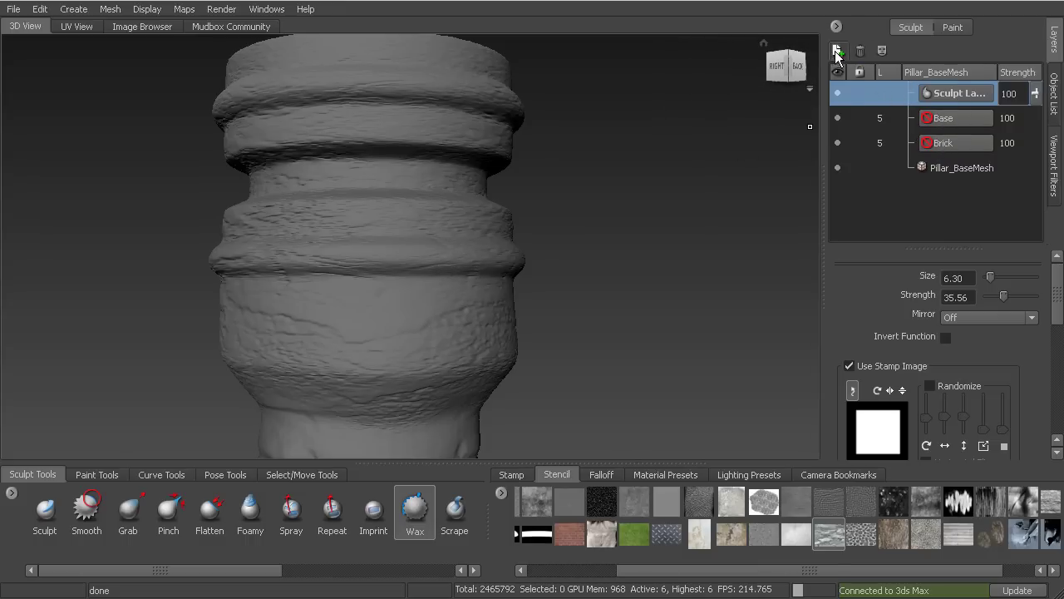
double_click(951, 90)
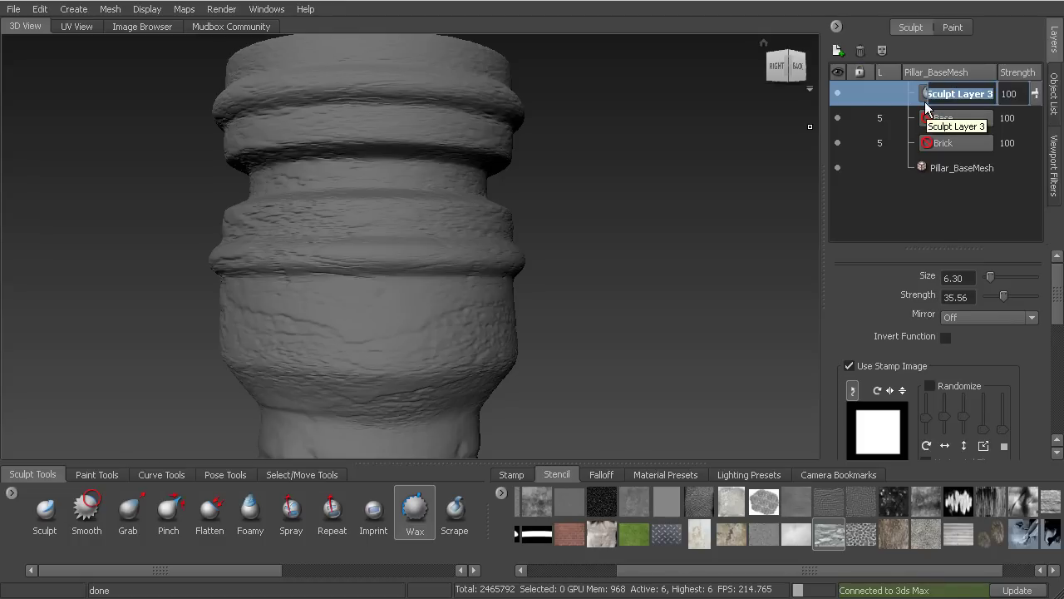
type("C")
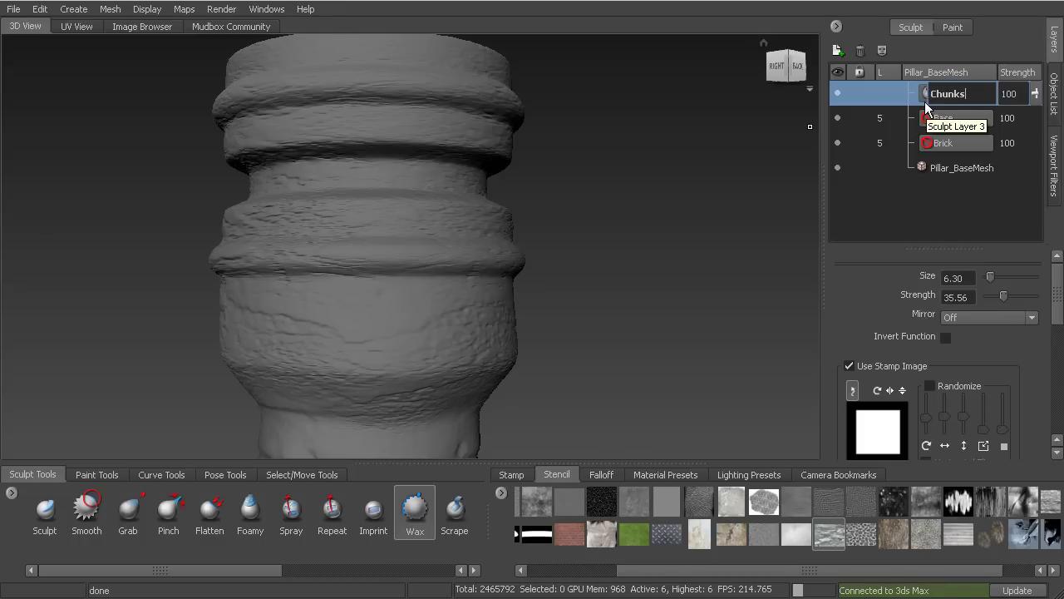
type("hunks")
key("Return")
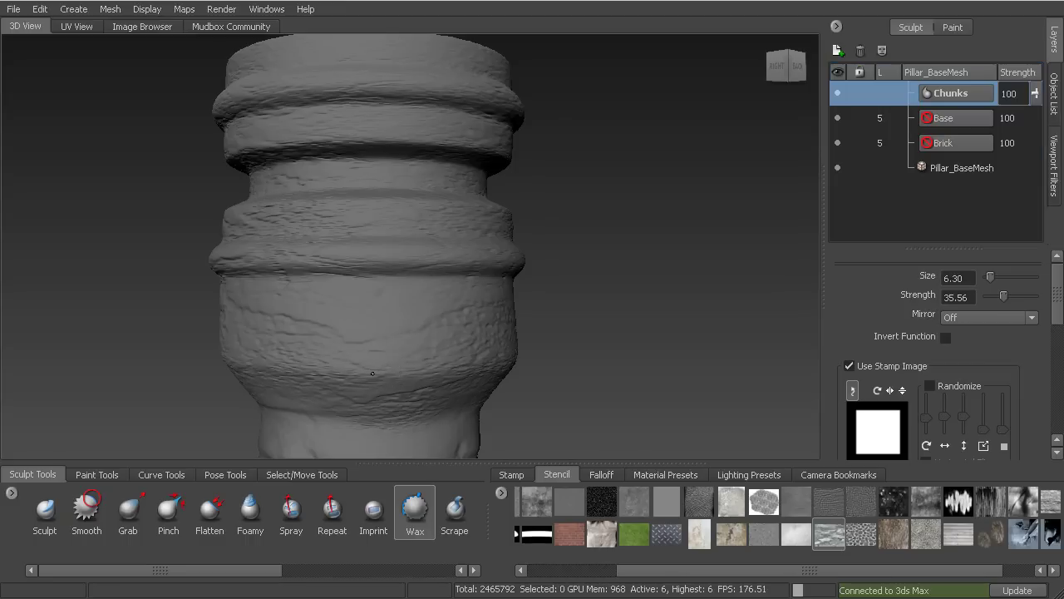
Carve an irregular missing chunk into the capital's drum just below the ring with the Wax brush.
left_click_drag(372, 373, 379, 374, "alt")
middle_click_drag(468, 341, 460, 283, "alt")
mouse_move(411, 291)
left_mouse_down()
mouse_move(429, 276)
mouse_move(441, 291)
mouse_move(411, 301)
mouse_move(384, 292)
mouse_move(436, 278)
mouse_move(406, 289)
left_mouse_up()
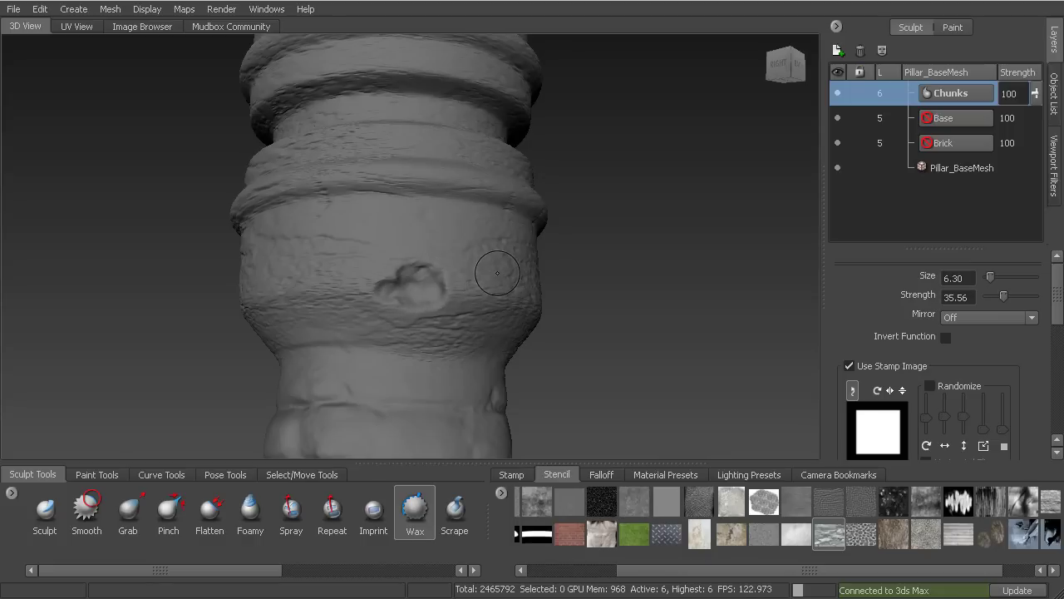
Hollow out the lower part of the capital's chunk so its separate dents merge into one cavity.
left_click_drag(499, 269, 494, 278, "alt")
middle_click_drag(494, 278, 476, 253, "alt")
right_click_drag(476, 253, 484, 391, "alt")
middle_click_drag(483, 391, 472, 255, "alt")
left_click_drag(473, 254, 476, 240, "alt")
middle_click_drag(477, 196, 480, 240, "alt")
left_click_drag(480, 240, 463, 285, "alt")
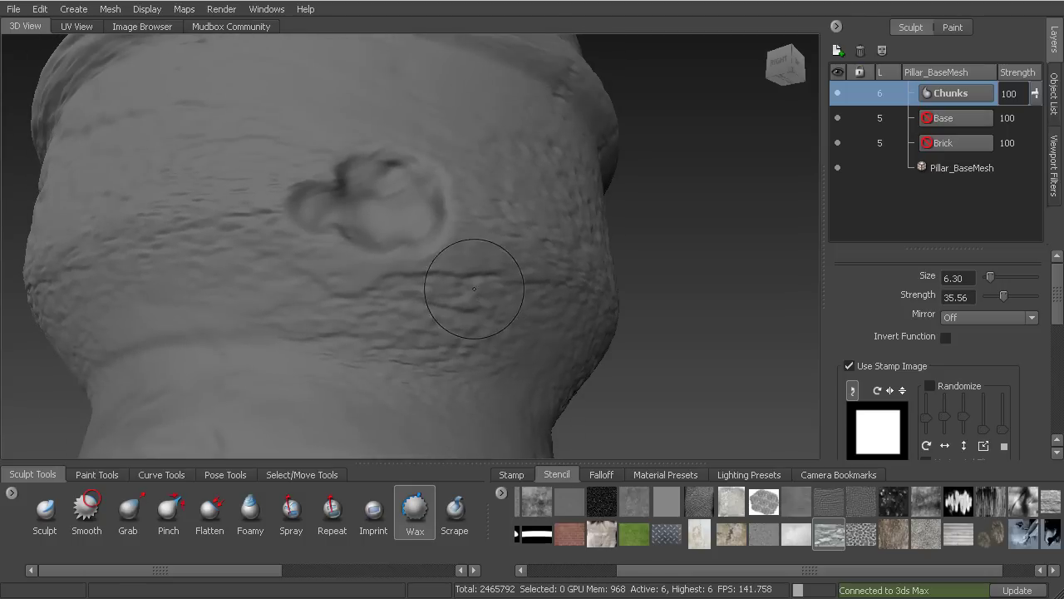
left_click_drag(358, 202, 355, 220)
mouse_move(355, 221)
left_mouse_down()
mouse_move(339, 232)
mouse_move(358, 235)
left_mouse_up()
left_click(391, 234)
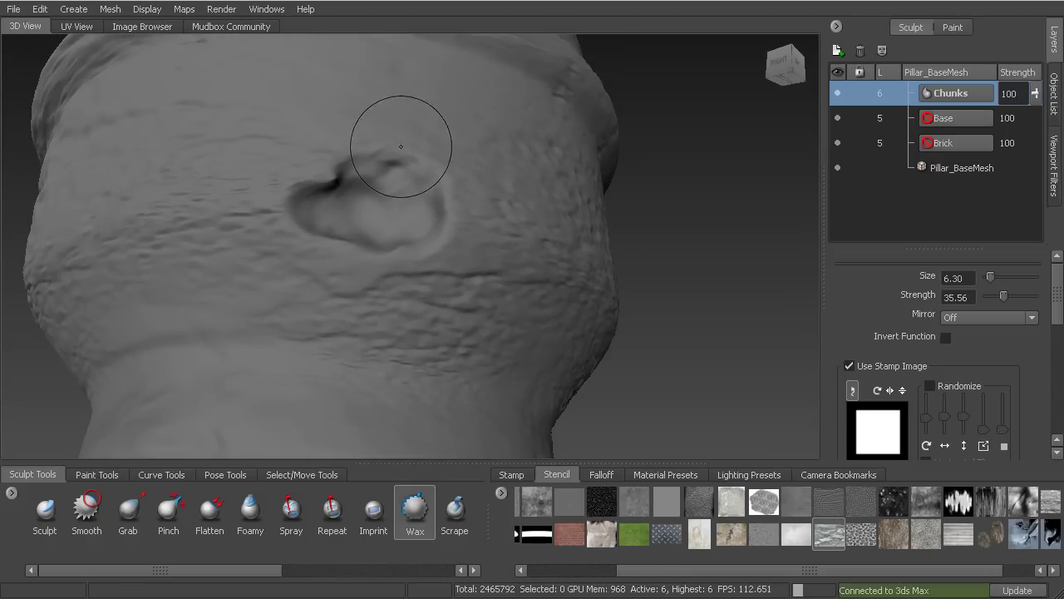
Widen the capital's cavity in all directions and roughen its rim into a chipped, uneven edge.
mouse_move(397, 176)
left_mouse_down()
mouse_move(380, 166)
mouse_move(322, 173)
mouse_move(391, 162)
left_mouse_up()
mouse_move(406, 185)
left_mouse_down()
mouse_move(416, 211)
mouse_move(398, 247)
mouse_move(326, 249)
left_mouse_up()
mouse_move(399, 248)
left_mouse_down()
mouse_move(439, 256)
mouse_move(450, 226)
mouse_move(432, 200)
mouse_move(443, 188)
left_mouse_up()
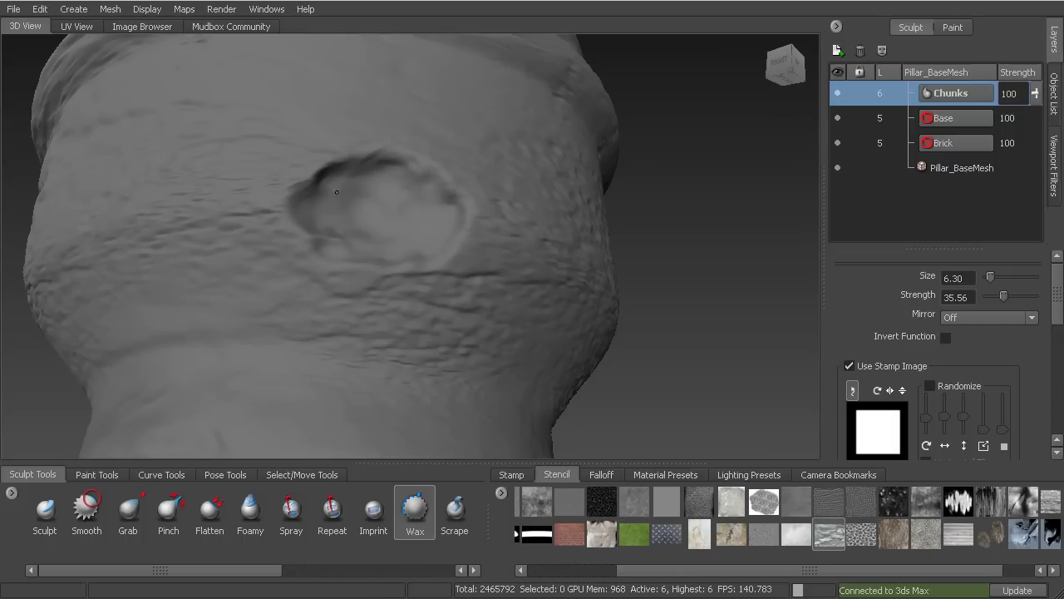
mouse_move(306, 191)
left_mouse_down()
mouse_move(281, 218)
mouse_move(300, 235)
mouse_move(305, 180)
mouse_move(356, 158)
mouse_move(397, 161)
left_mouse_up()
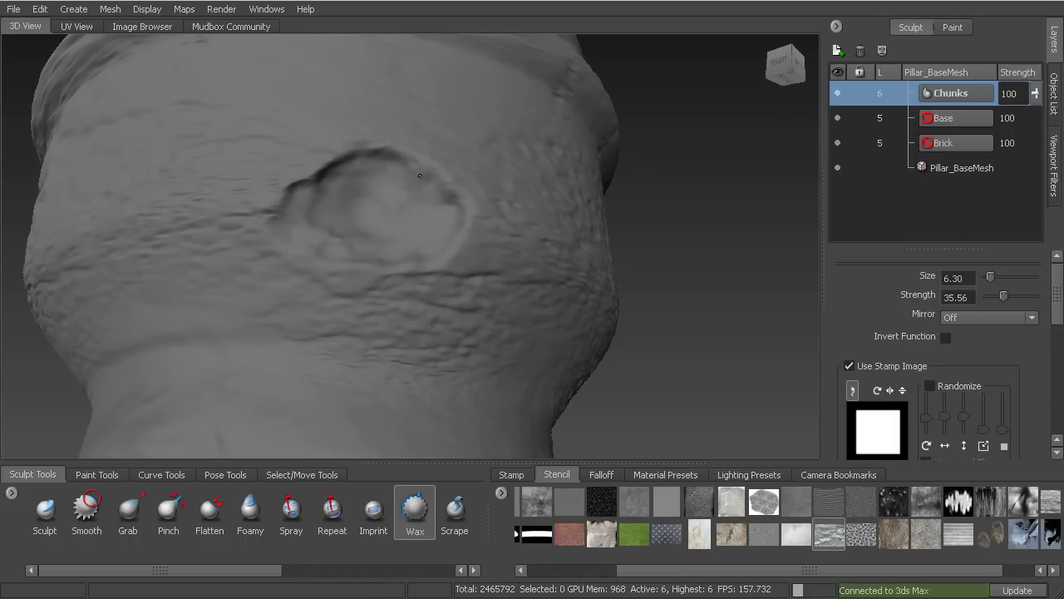
left_click_drag(463, 244, 431, 273)
Carve a missing chunk out of a brick on the back of the lower shaft and extend it downward.
mouse_move(546, 222)
left_mouse_down("alt")
mouse_move(487, 234)
mouse_move(439, 226)
mouse_move(444, 246)
left_mouse_up("alt")
right_click_drag(444, 245, 457, 126, "alt")
middle_click_drag(416, 349, 485, 262, "alt")
left_click_drag(478, 329, 444, 221, "alt")
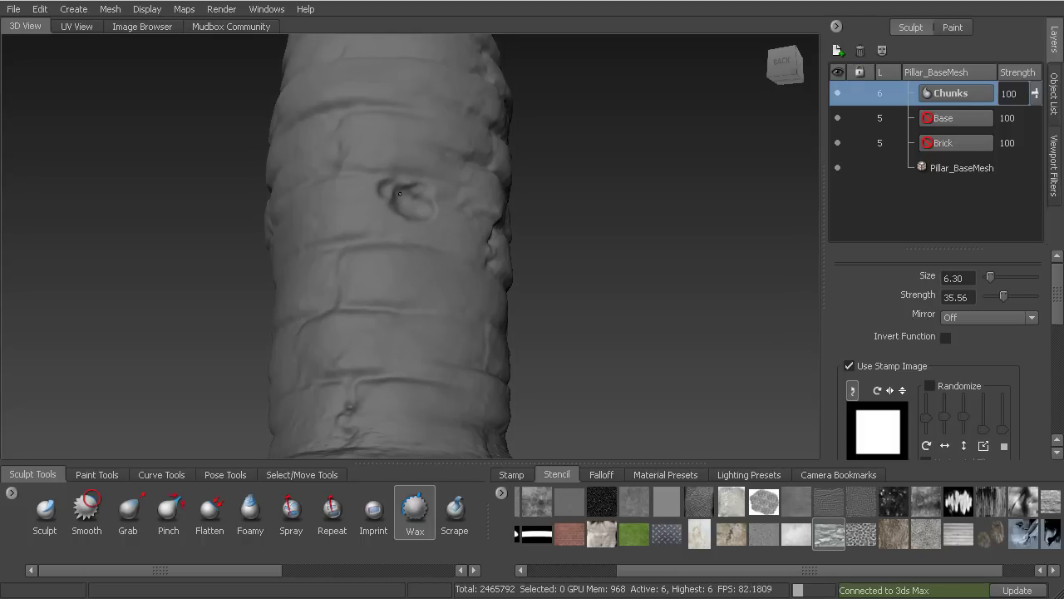
left_click_drag(579, 212, 337, 307, "alt")
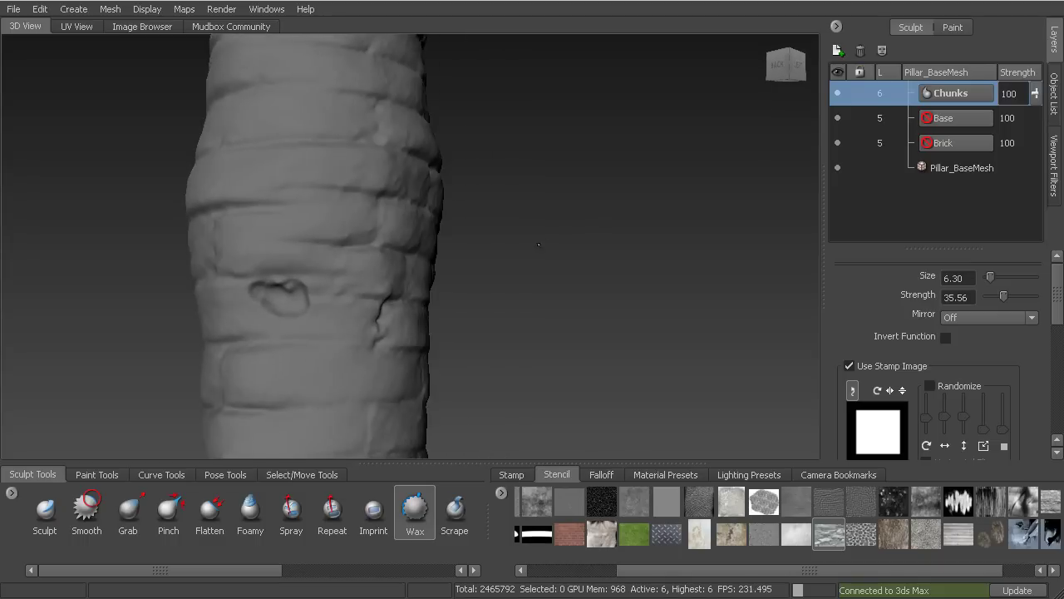
middle_click_drag(337, 308, 407, 164, "alt")
left_click_drag(382, 150, 380, 160)
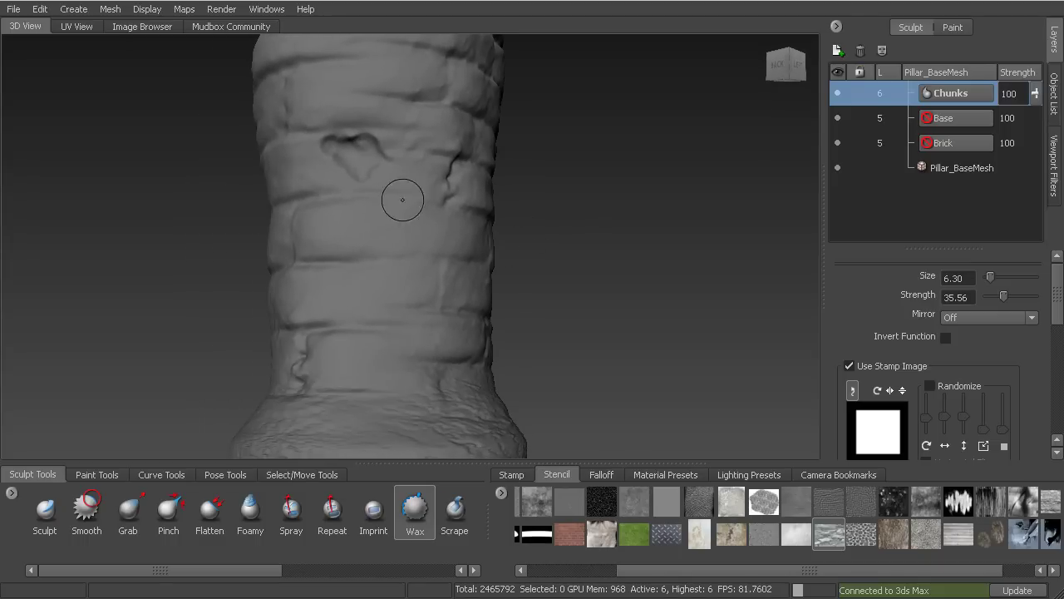
Carve a shallow oval chunk into the upper drum of the pillar's base on the back side.
middle_click_drag(471, 416, 462, 240, "alt")
left_click_drag(410, 307, 428, 337, "alt")
middle_click_drag(440, 424, 419, 245, "alt")
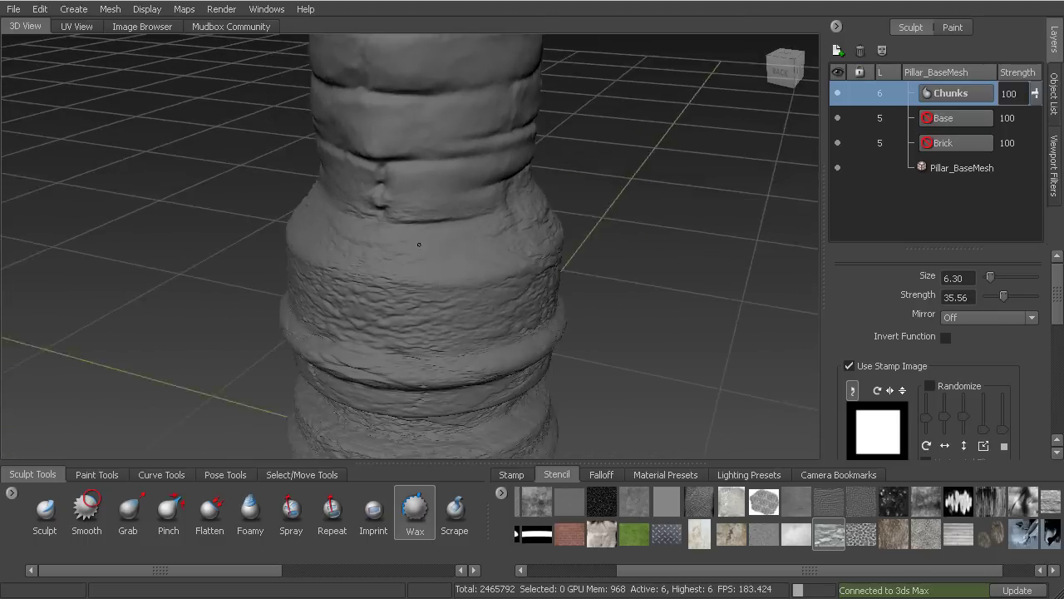
left_click_drag(419, 243, 406, 217, "alt")
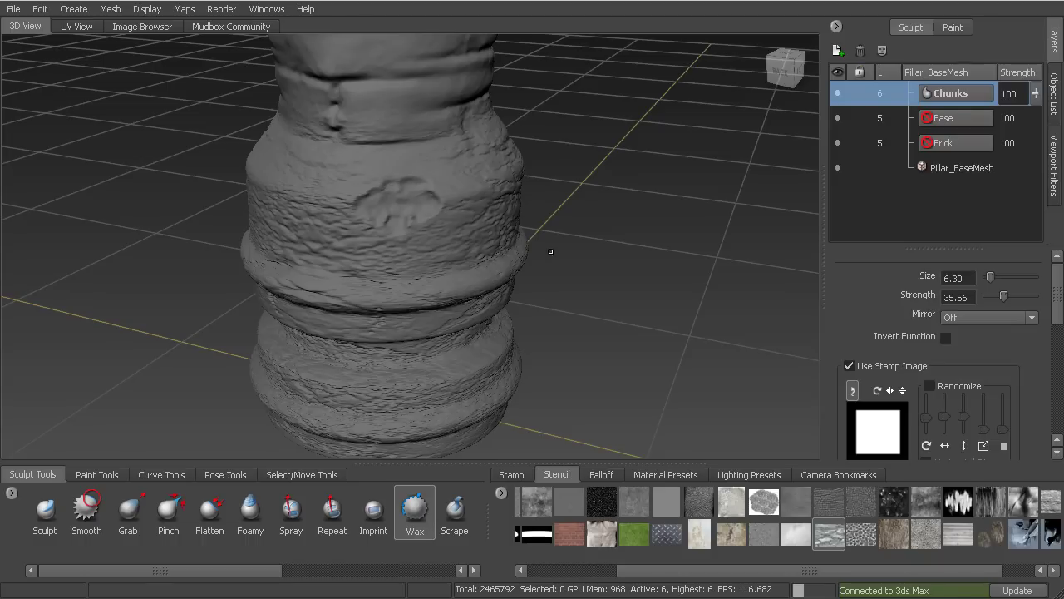
Deepen the chunk in the base's drum and sharpen its upper rim with further Wax strokes.
left_click_drag(551, 251, 450, 188, "alt")
middle_click_drag(451, 187, 451, 306, "alt")
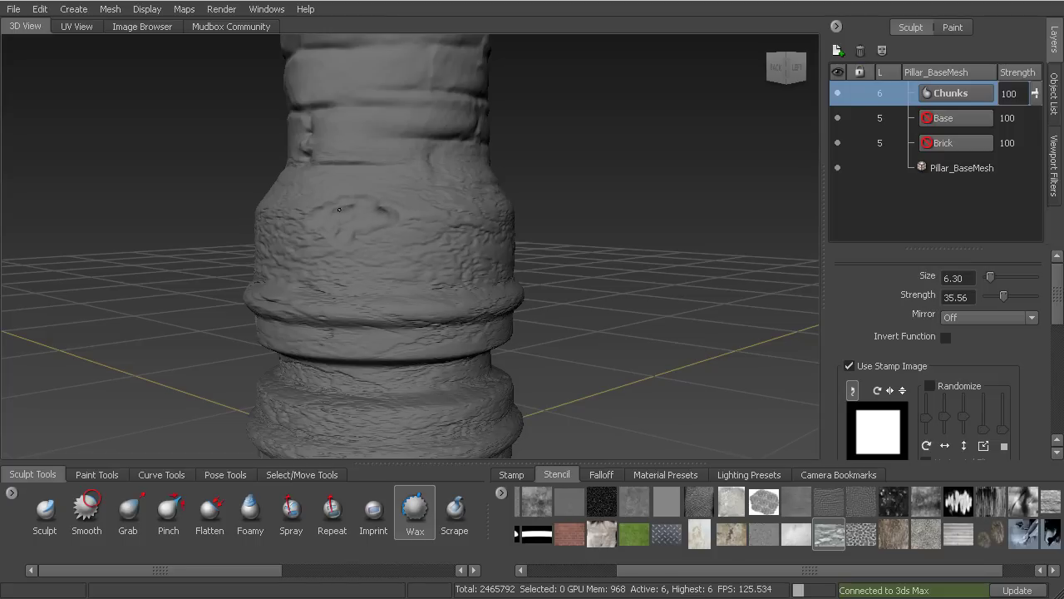
left_click_drag(379, 214, 453, 275, "alt")
right_click_drag(524, 230, 504, 265, "alt")
middle_click_drag(504, 265, 509, 249, "alt")
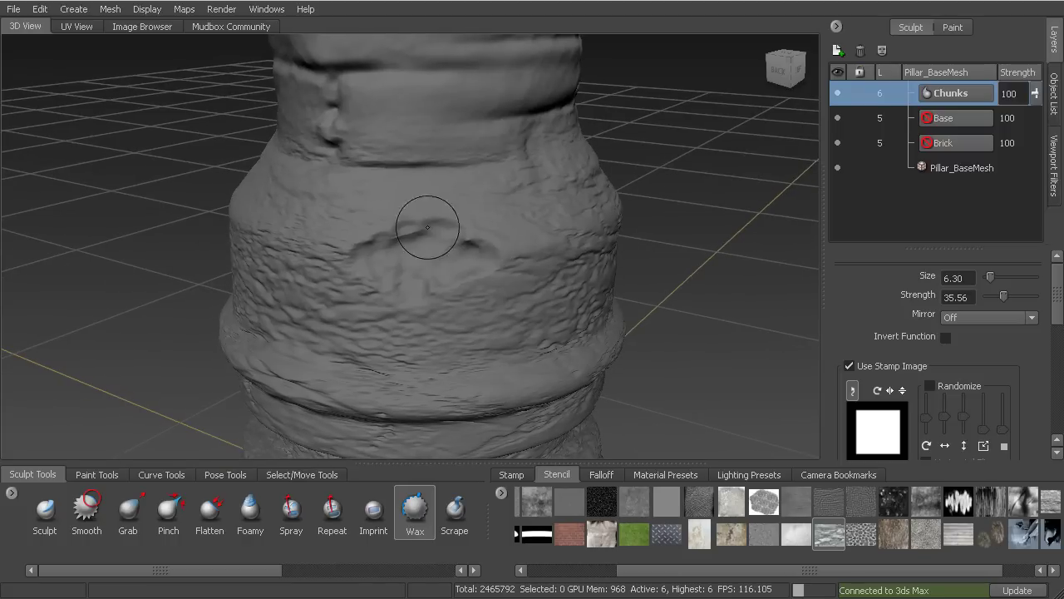
mouse_move(396, 240)
left_mouse_down()
mouse_move(399, 226)
mouse_move(471, 237)
left_mouse_up()
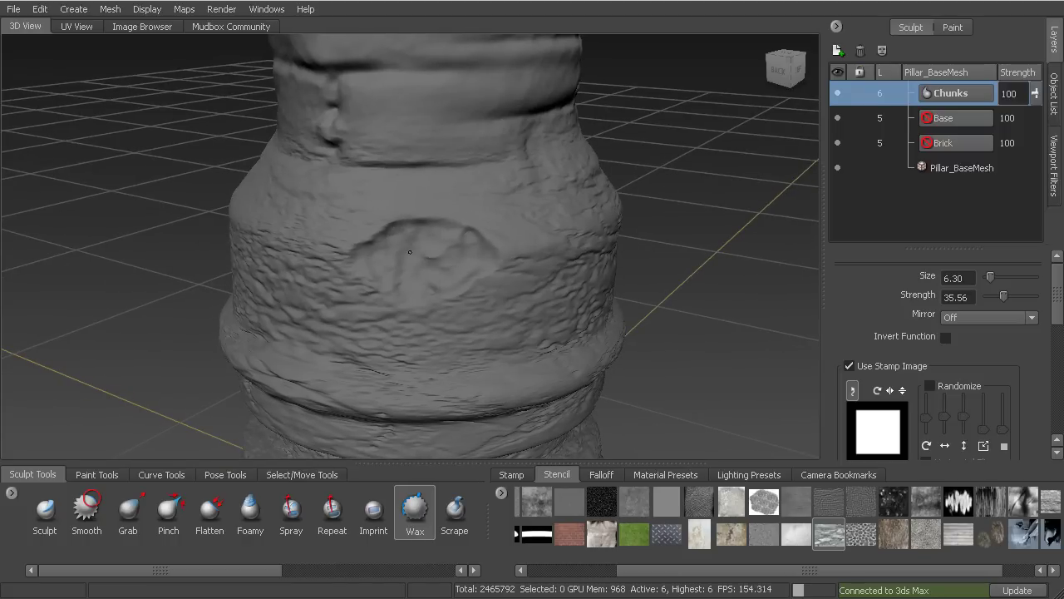
left_click_drag(668, 275, 615, 278, "alt")
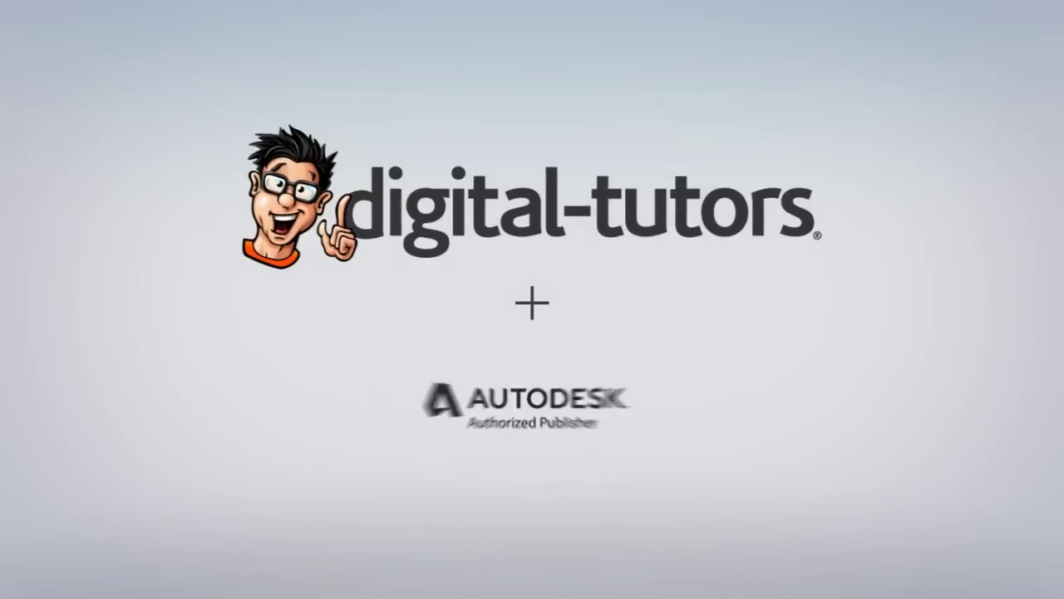